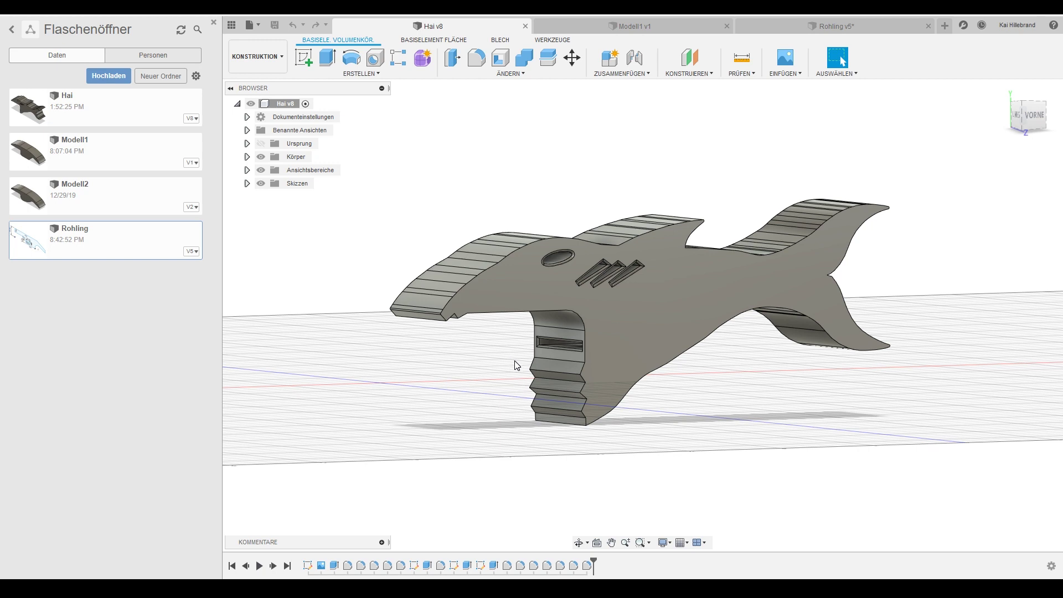
# - Orbit the shark model, then switch to the Modell1 v1 design
pyautogui.moveTo(510, 351)
pyautogui.keyDown('shift'); pyautogui.mouseDown(button='middle')
pyautogui.moveTo(499, 341)
pyautogui.moveTo(507, 353)
pyautogui.moveTo(532, 330)
pyautogui.moveTo(500, 325)
pyautogui.moveTo(531, 327)
pyautogui.moveTo(518, 344)
pyautogui.mouseUp(button='middle'); pyautogui.keyUp('shift')
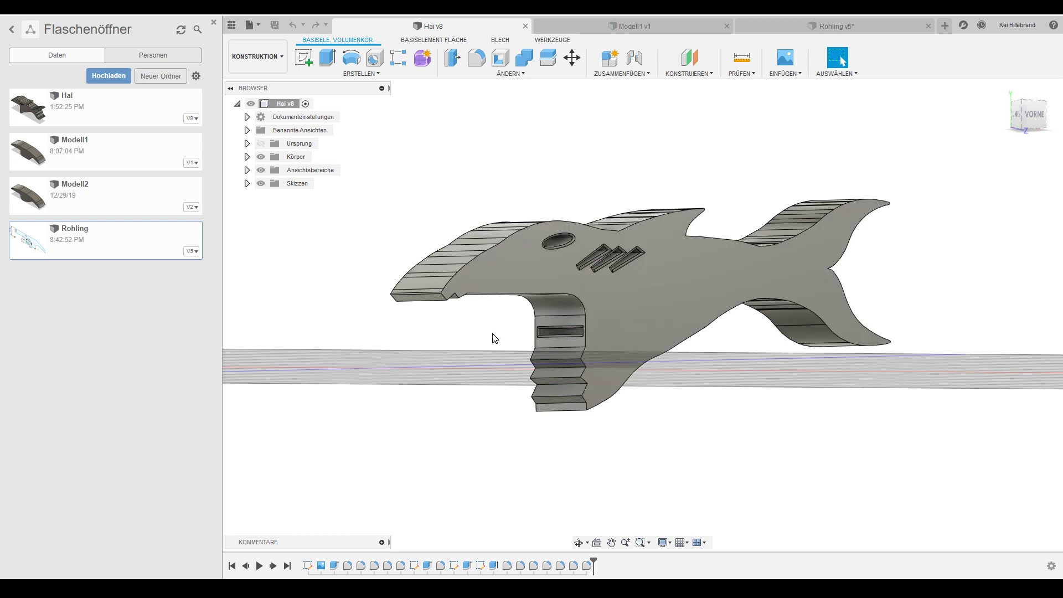
pyautogui.moveTo(494, 338)
pyautogui.keyDown('shift'); pyautogui.mouseDown(button='middle')
pyautogui.moveTo(633, 319)
pyautogui.moveTo(617, 342)
pyautogui.mouseUp(button='middle'); pyautogui.keyUp('shift')
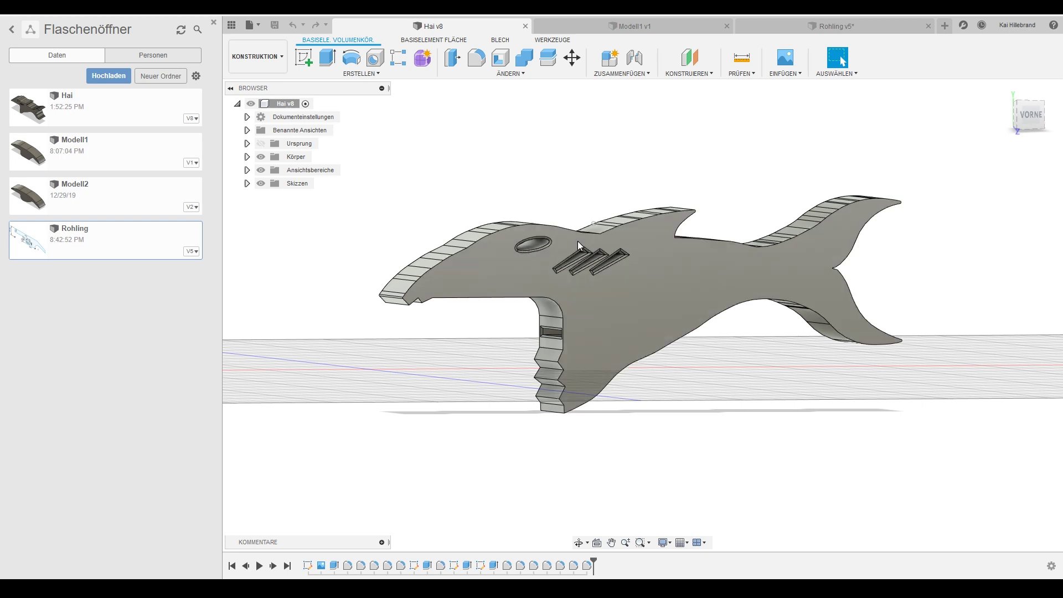
pyautogui.click(643, 29)
# - Orbit, zoom and pan to inspect Modell1's curved opener body and cap slot
pyautogui.moveTo(441, 294)
pyautogui.keyDown('shift'); pyautogui.mouseDown(button='middle')
pyautogui.moveTo(479, 293)
pyautogui.moveTo(464, 299)
pyautogui.mouseUp(button='middle'); pyautogui.keyUp('shift')
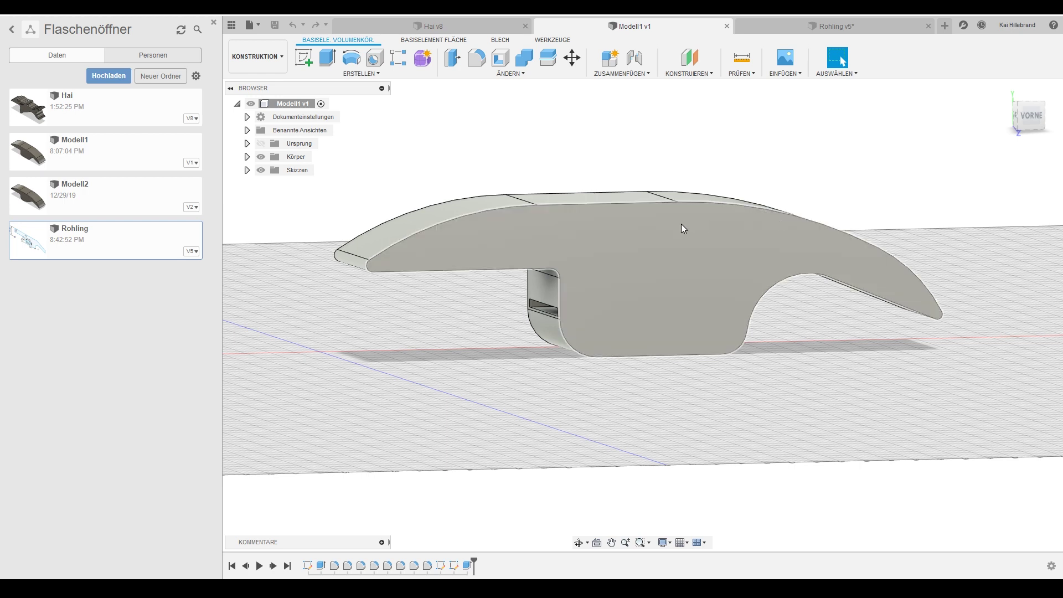
pyautogui.keyDown('shift'); pyautogui.moveTo(487, 307); pyautogui.dragTo(483, 308, button='middle'); pyautogui.keyUp('shift')
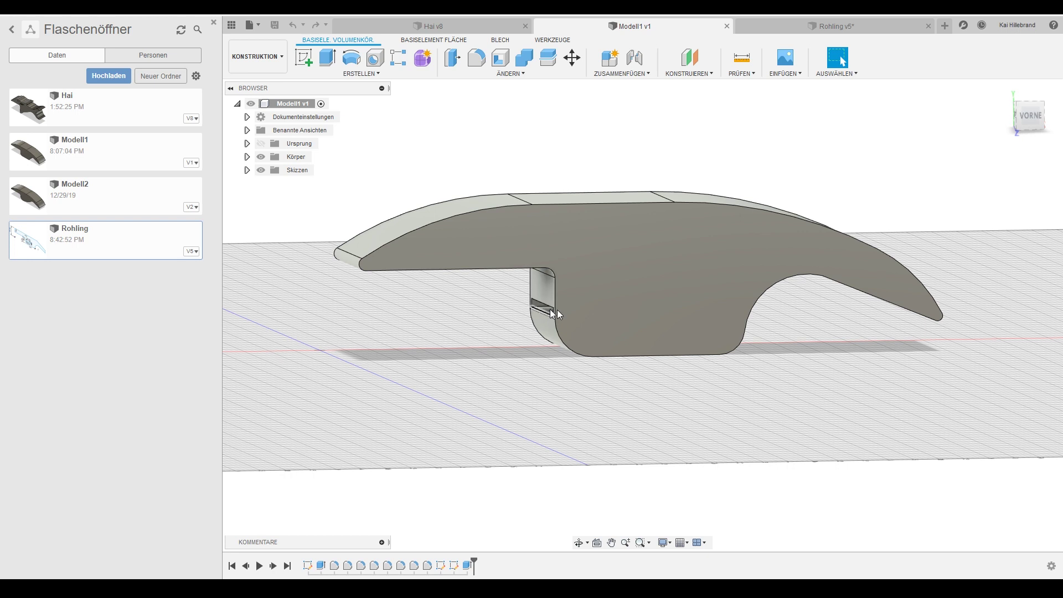
pyautogui.scroll(1, 470, 278)
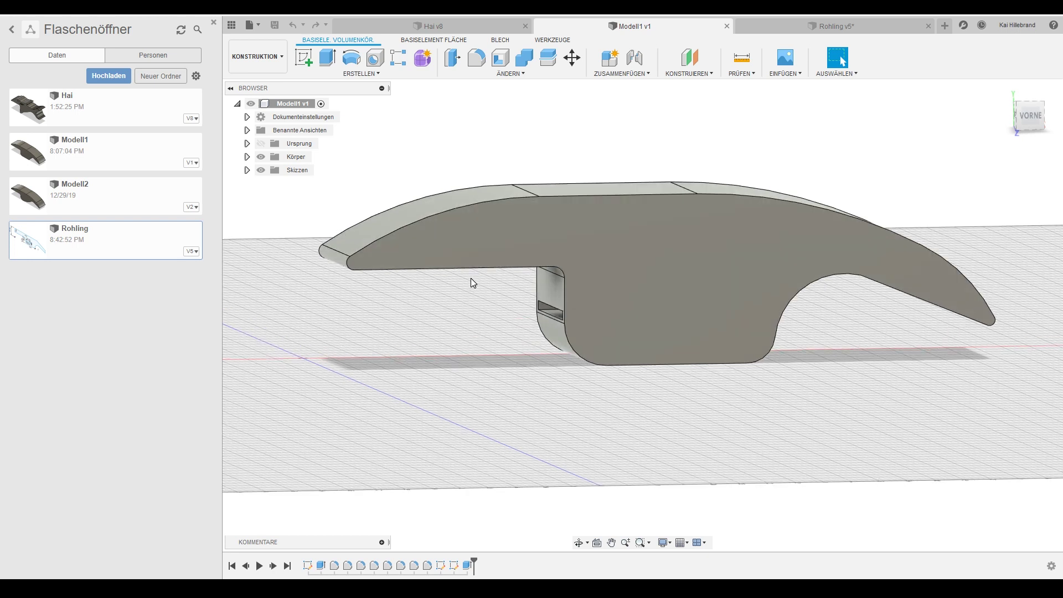
pyautogui.scroll(-2, 490, 314)
pyautogui.moveTo(483, 302); pyautogui.dragTo(470, 318, button='middle')
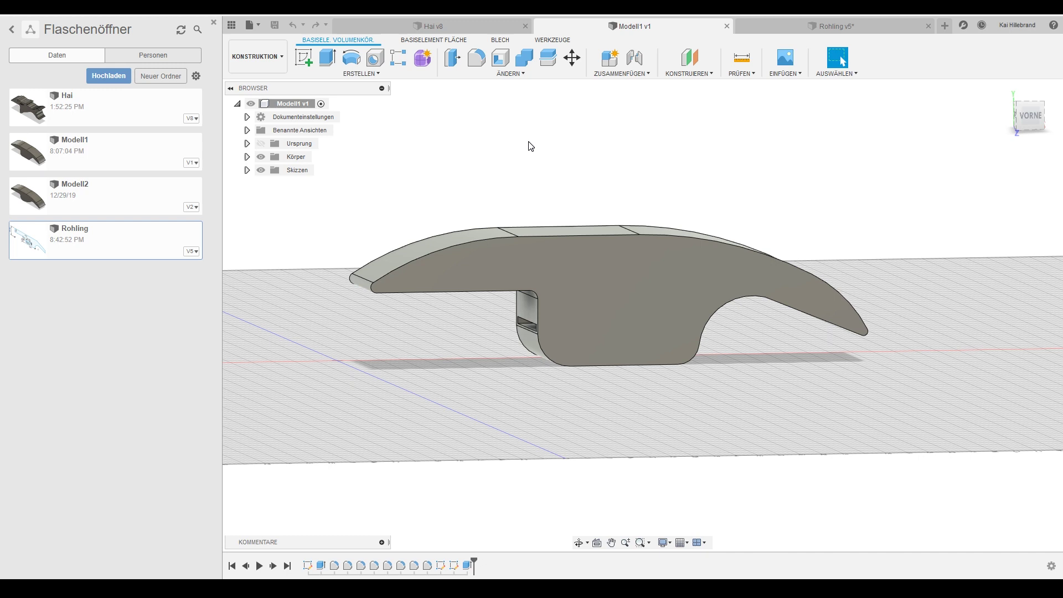
pyautogui.click(779, 24)
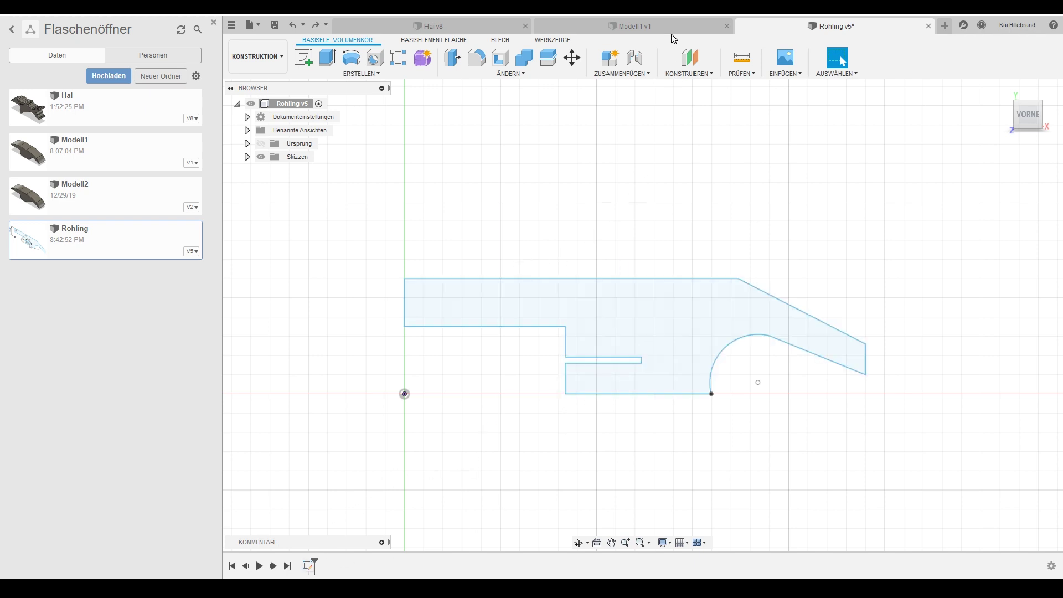
pyautogui.click(641, 31)
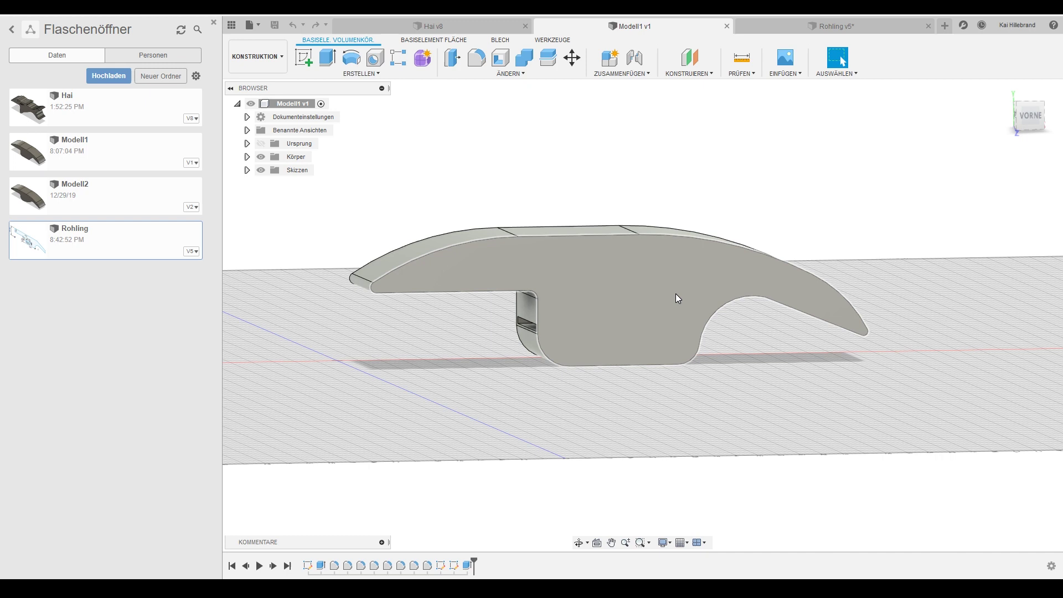
pyautogui.click(787, 21)
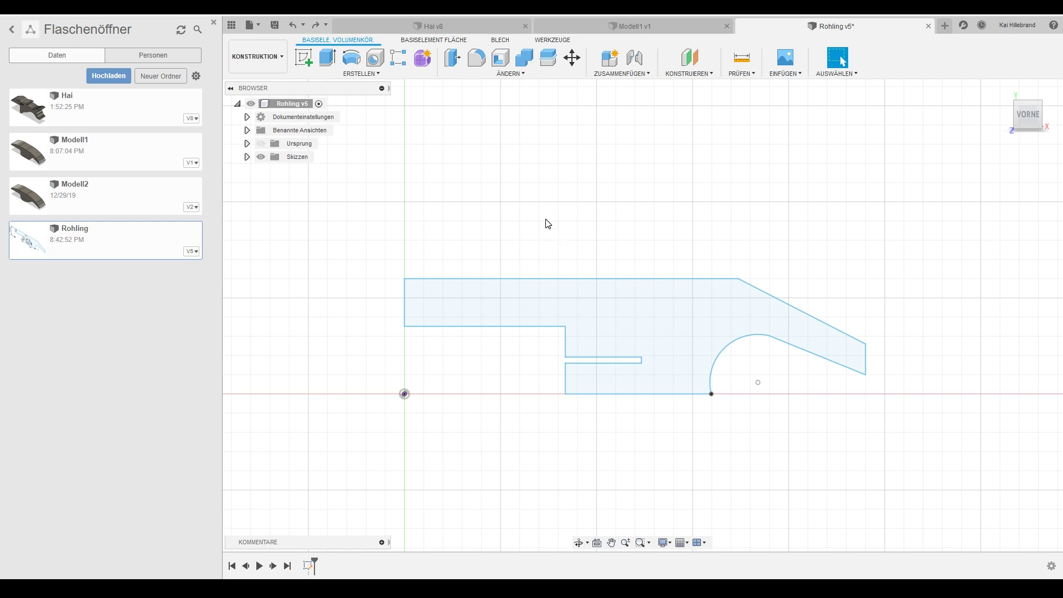
pyautogui.click(443, 21)
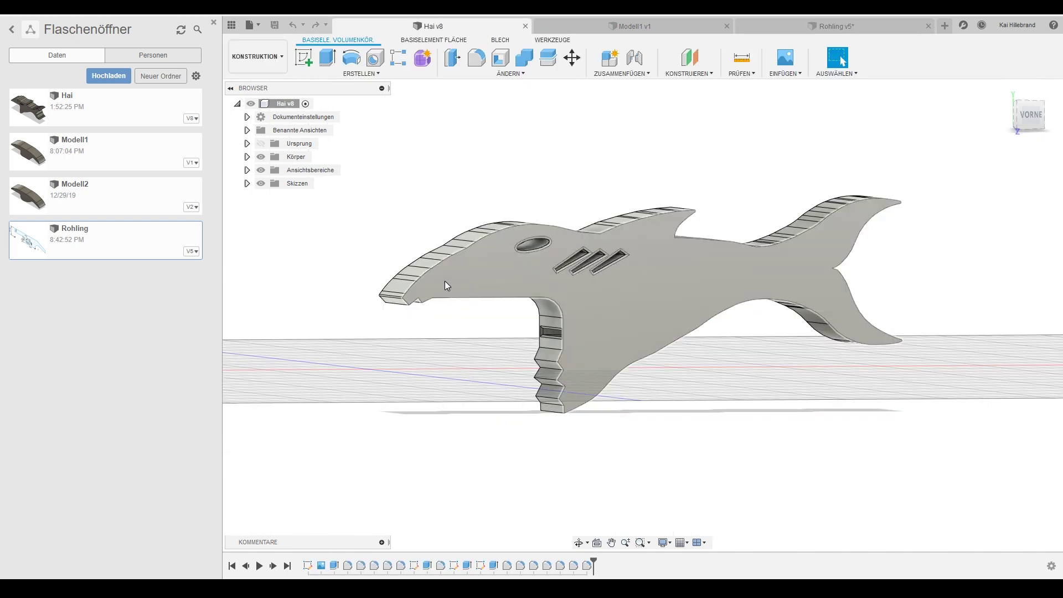
pyautogui.keyDown('shift'); pyautogui.moveTo(442, 284); pyautogui.dragTo(581, 321, button='middle'); pyautogui.keyUp('shift')
pyautogui.hotkey('ctrl', 'shift', 'Tab')
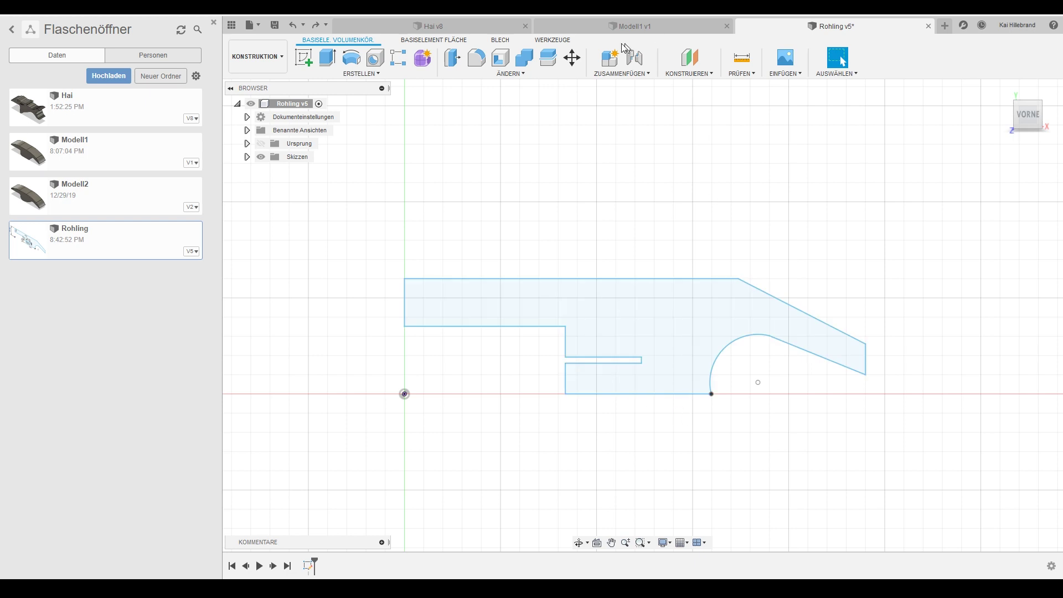
pyautogui.hotkey('ctrl', 'shift', 'Tab')
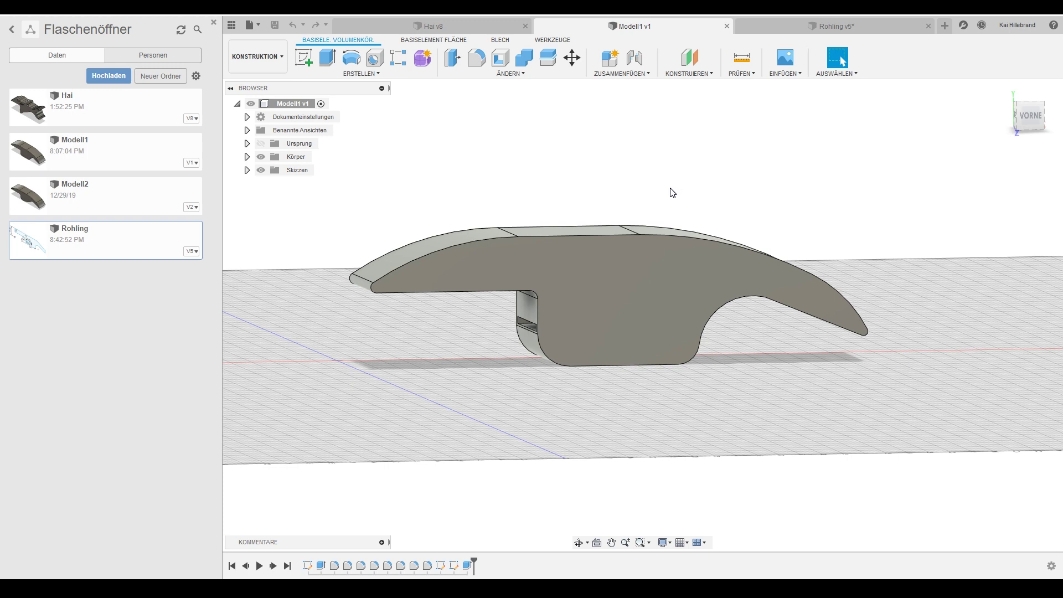
pyautogui.hotkey('alt', 'Tab')
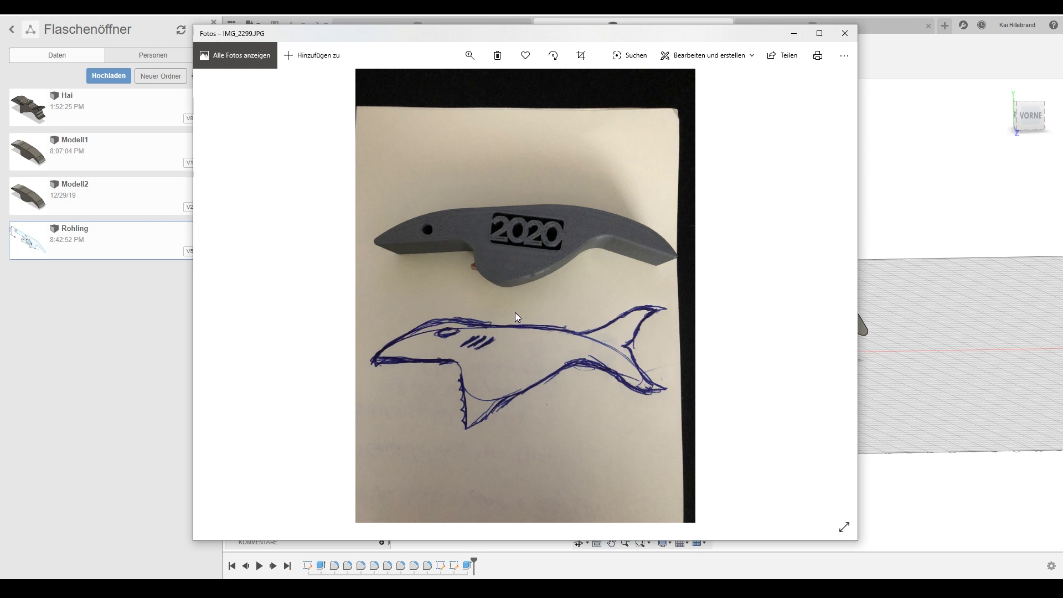
# - Return to the Rohling v5 design and open its Rohling sketch for editing
pyautogui.click(938, 206)
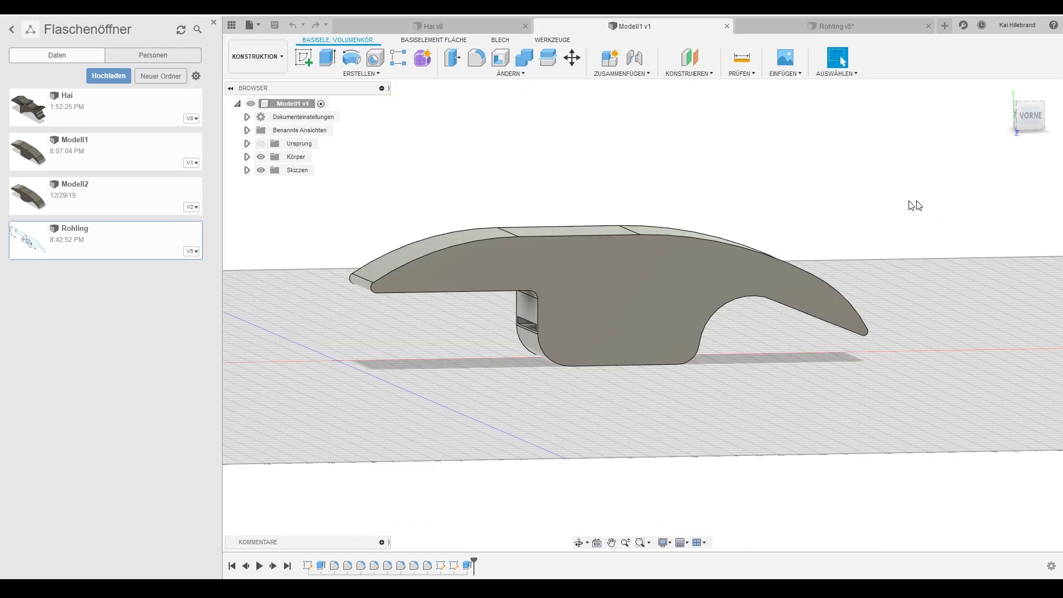
pyautogui.click(777, 28)
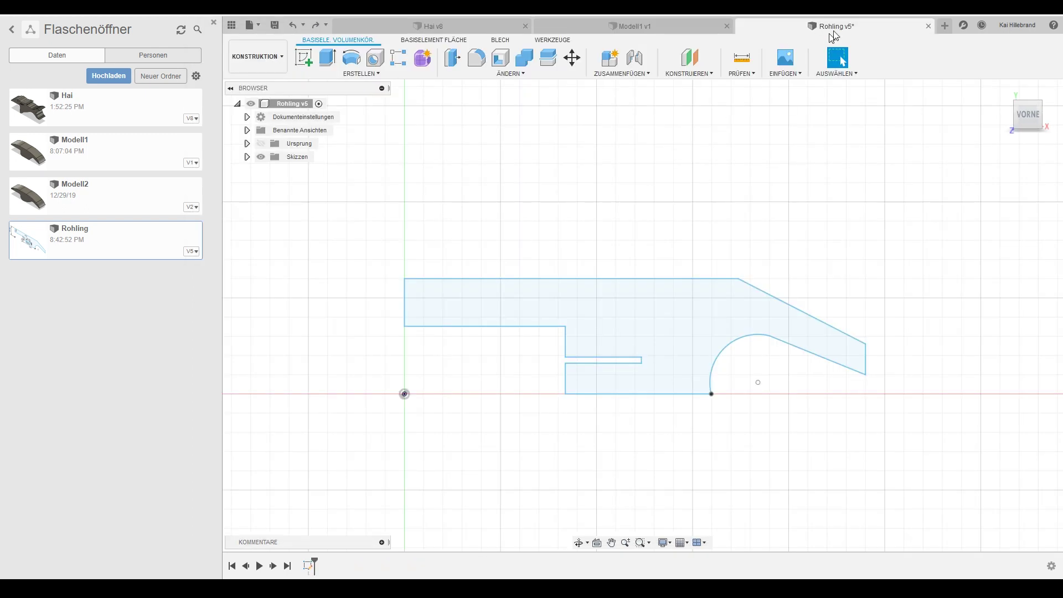
pyautogui.moveTo(582, 211); pyautogui.dragTo(503, 188, button='middle')
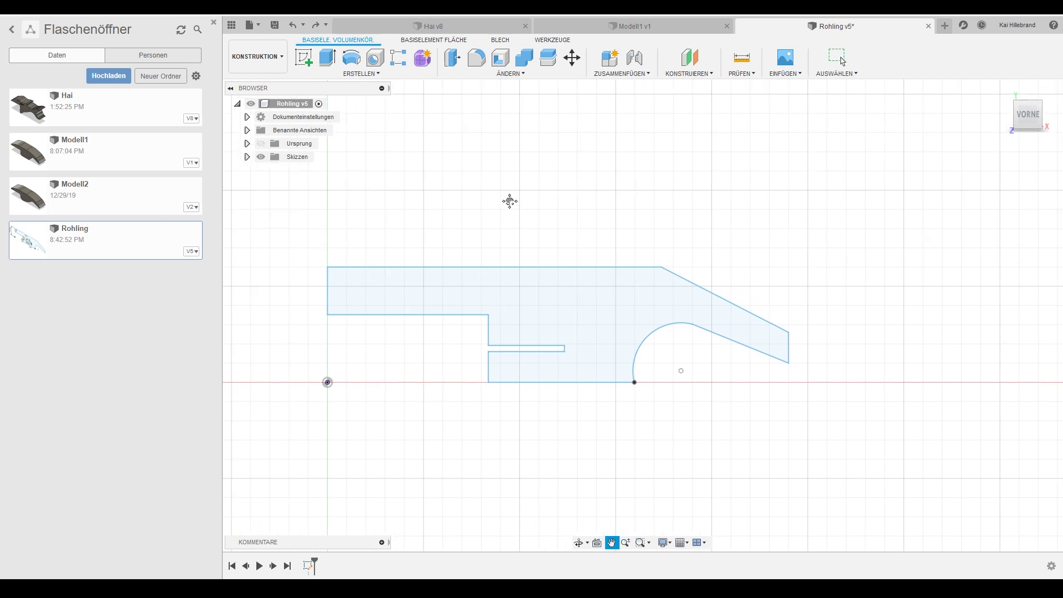
pyautogui.click(570, 313)
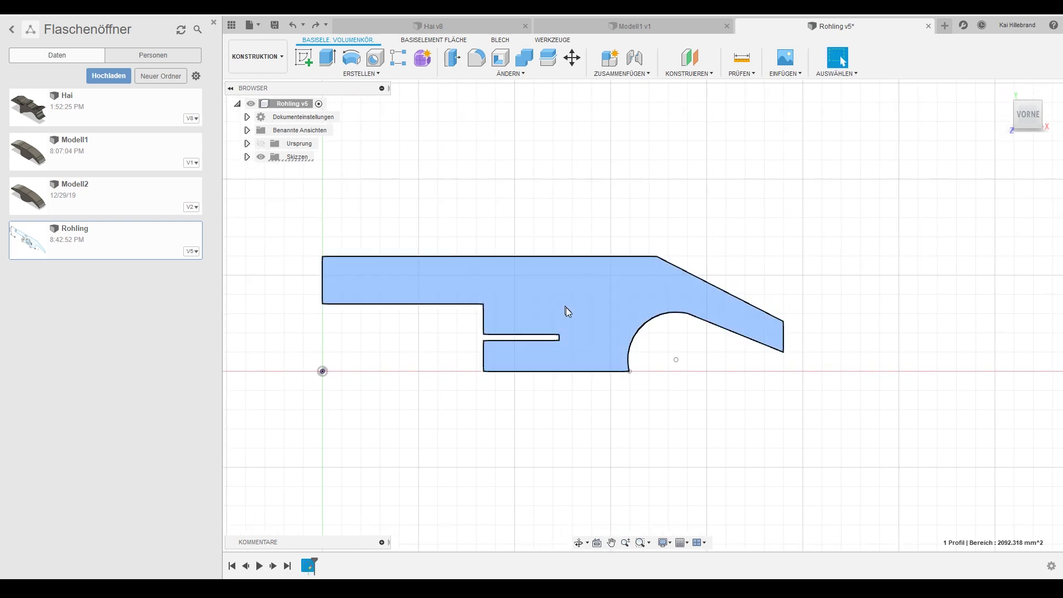
pyautogui.click(435, 454)
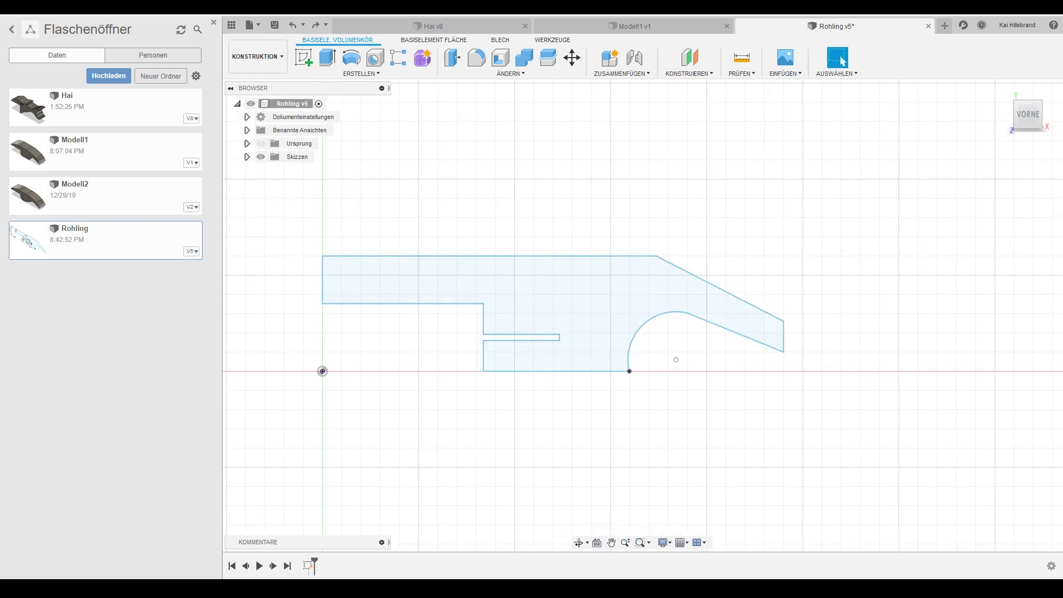
pyautogui.doubleClick(310, 569)
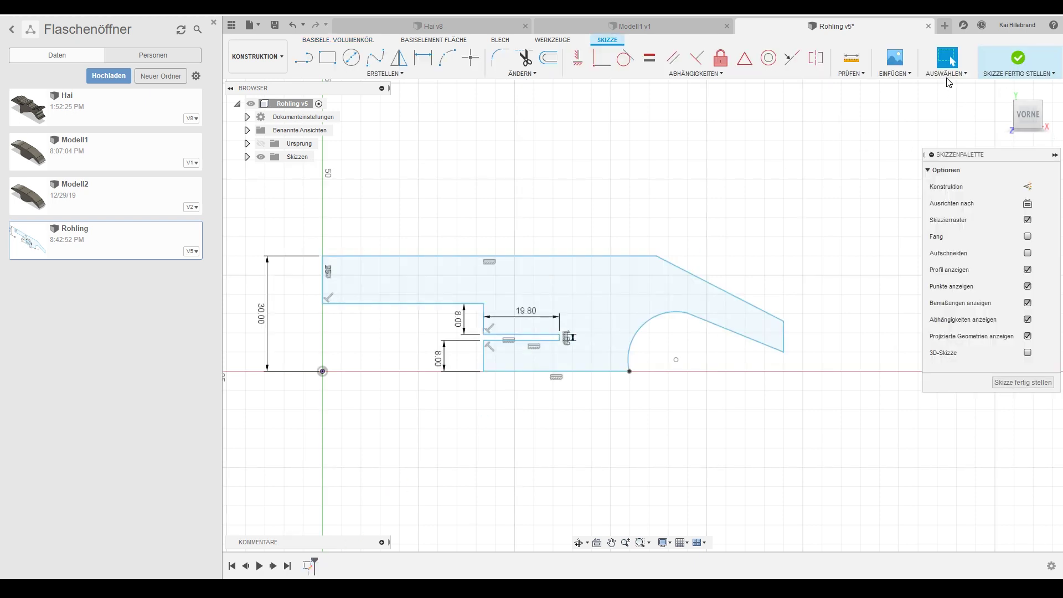
# - Insert the photo IMG_2299.JPG as a canvas on the sketch's profile plane
pyautogui.click(907, 74)
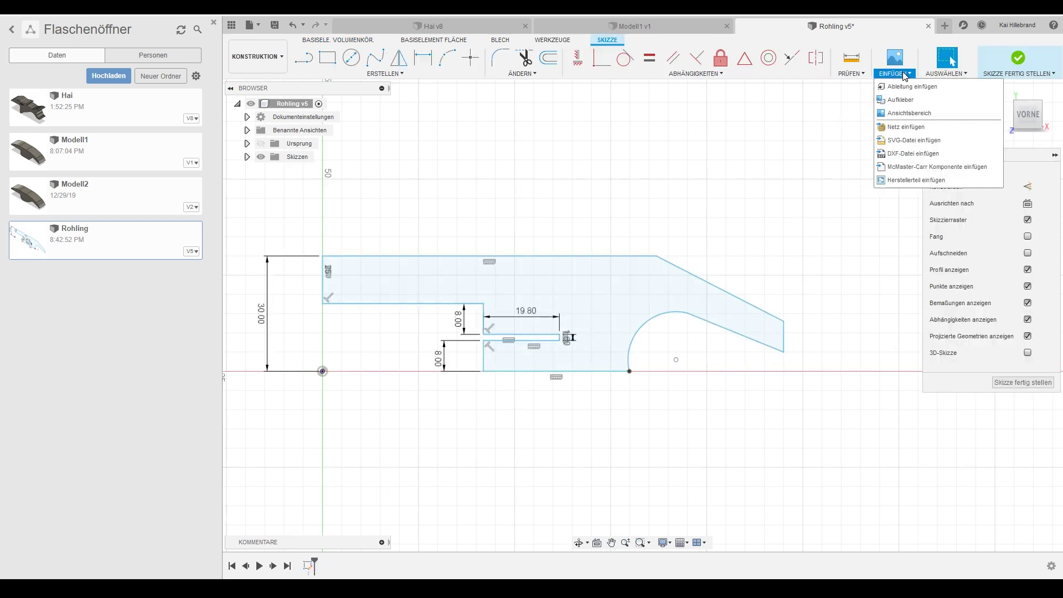
pyautogui.click(901, 114)
pyautogui.click(415, 402)
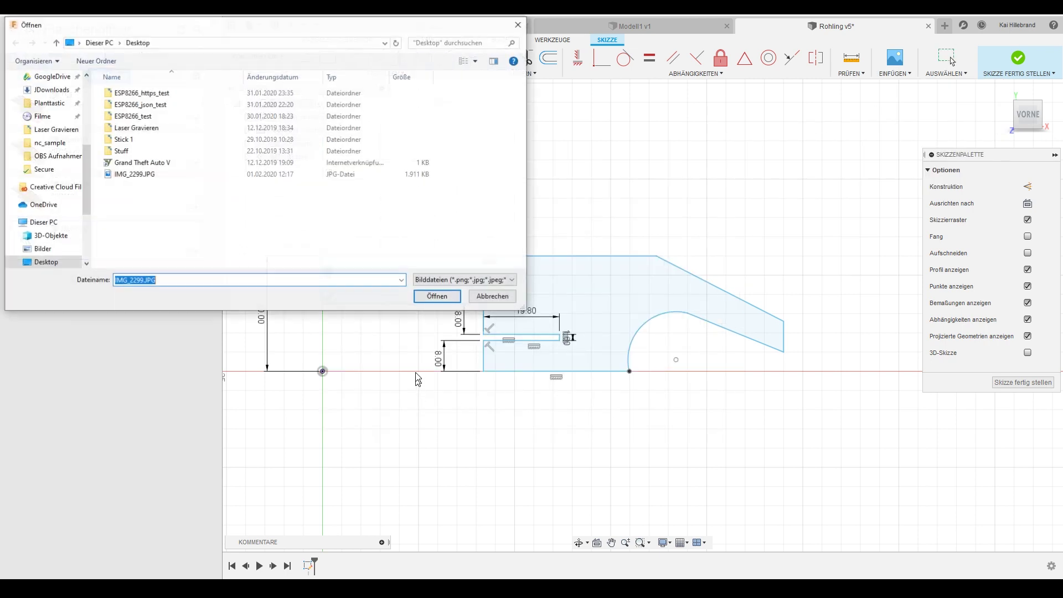
pyautogui.click(135, 174)
pyautogui.click(437, 296)
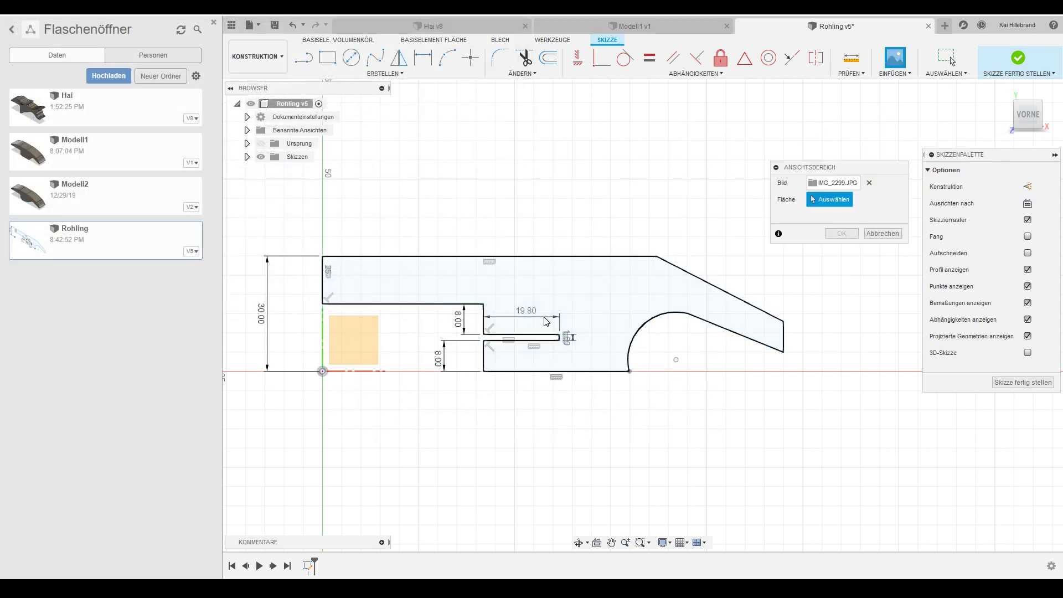
pyautogui.click(710, 285)
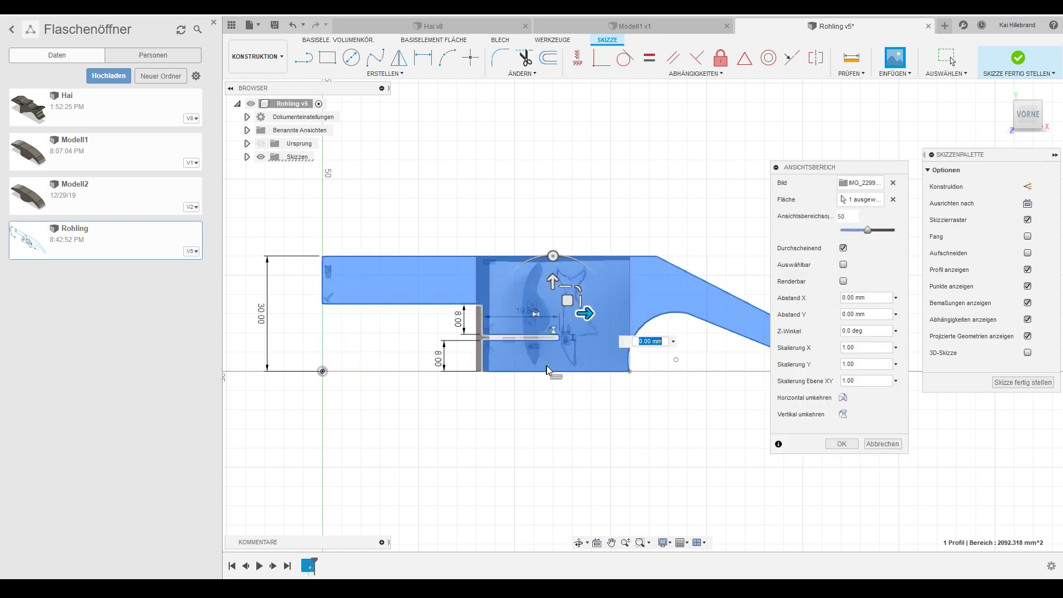
# - Set the canvas to Z angle -90°, XY scale 5.30, offset X -32 mm, Y 10 mm
pyautogui.click(844, 330)
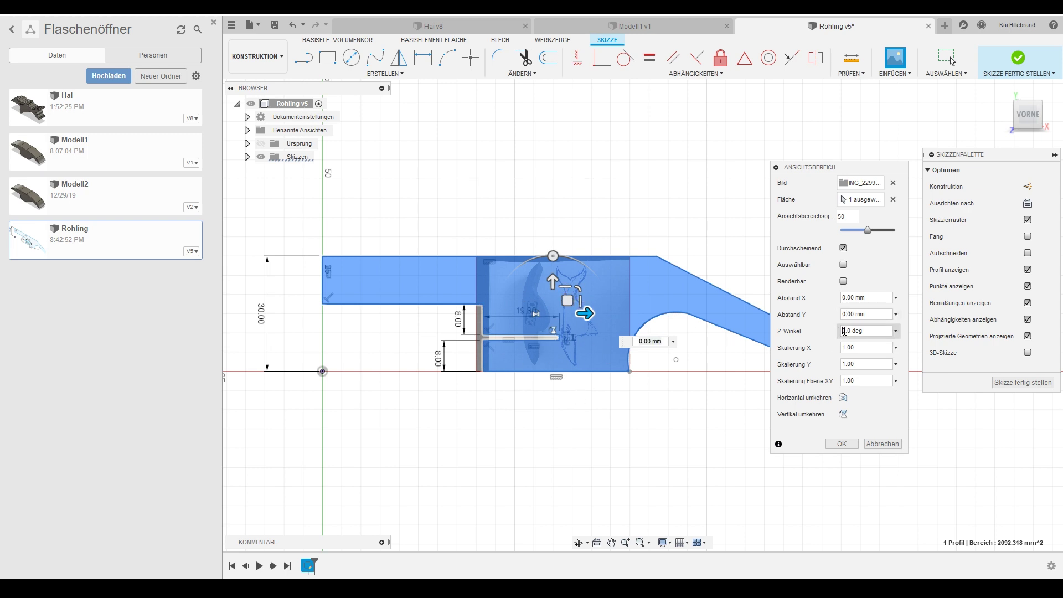
pyautogui.write('90')
pyautogui.press('Return')
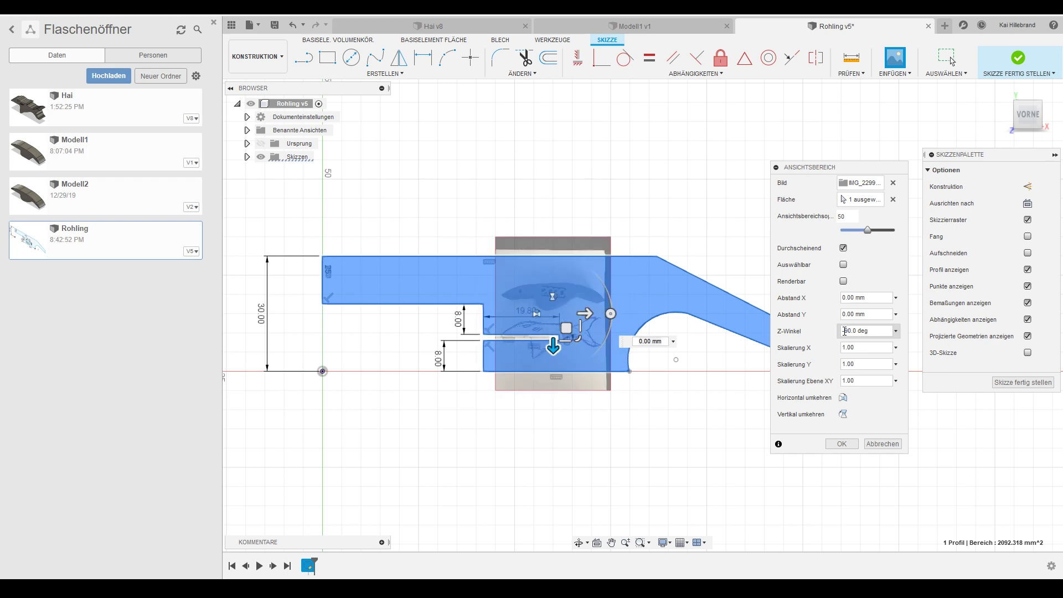
pyautogui.click(845, 330)
pyautogui.write('-')
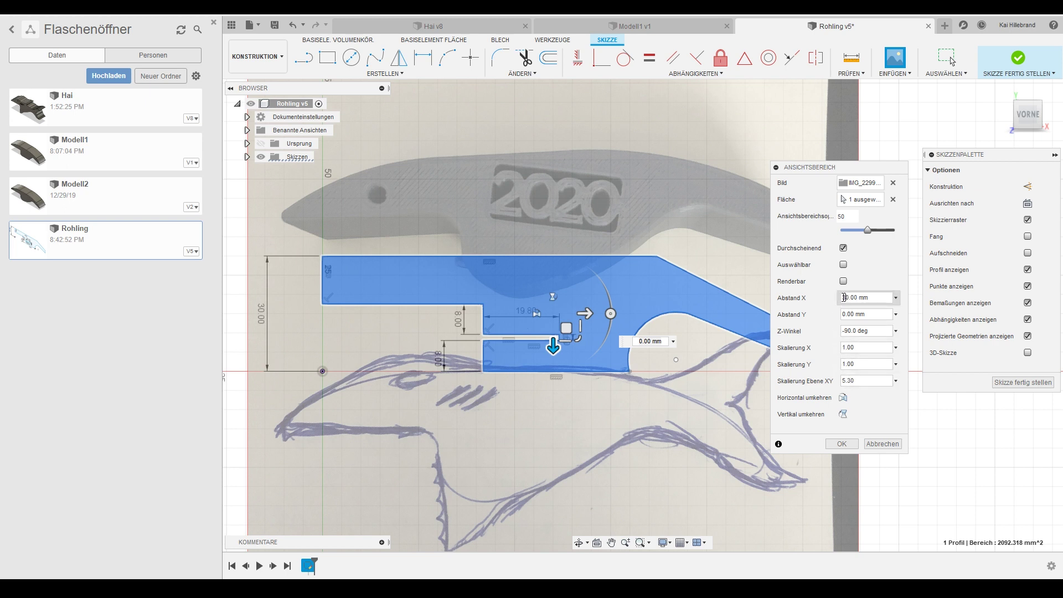
pyautogui.write('3')
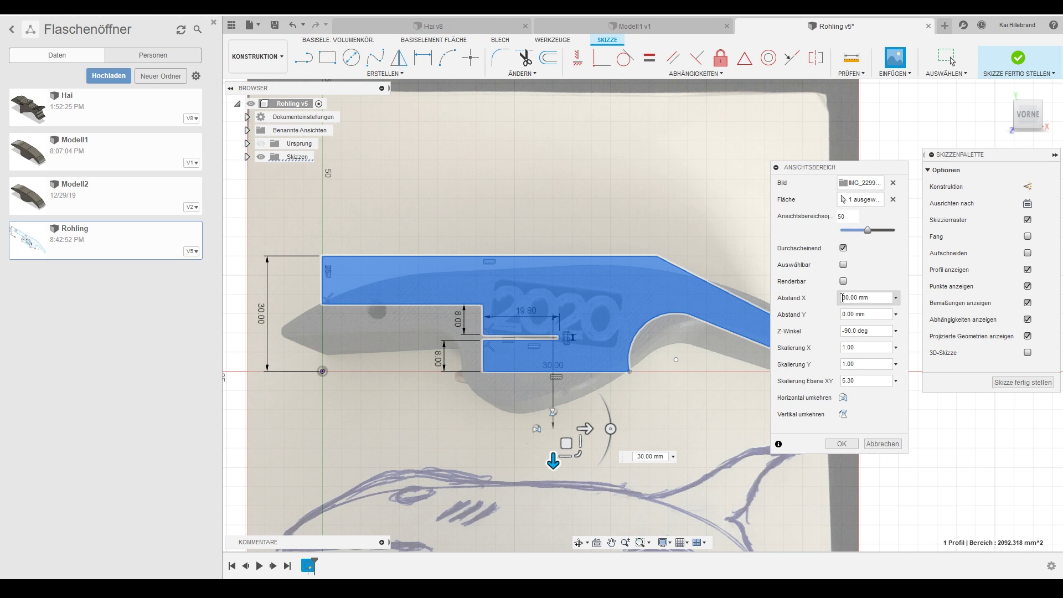
pyautogui.write('-')
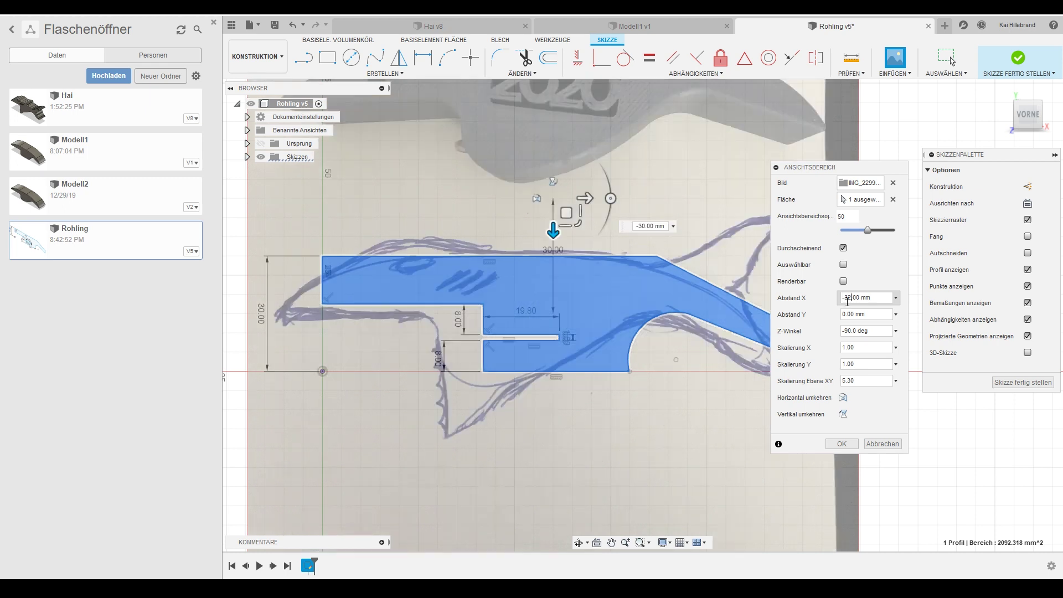
pyautogui.write('2')
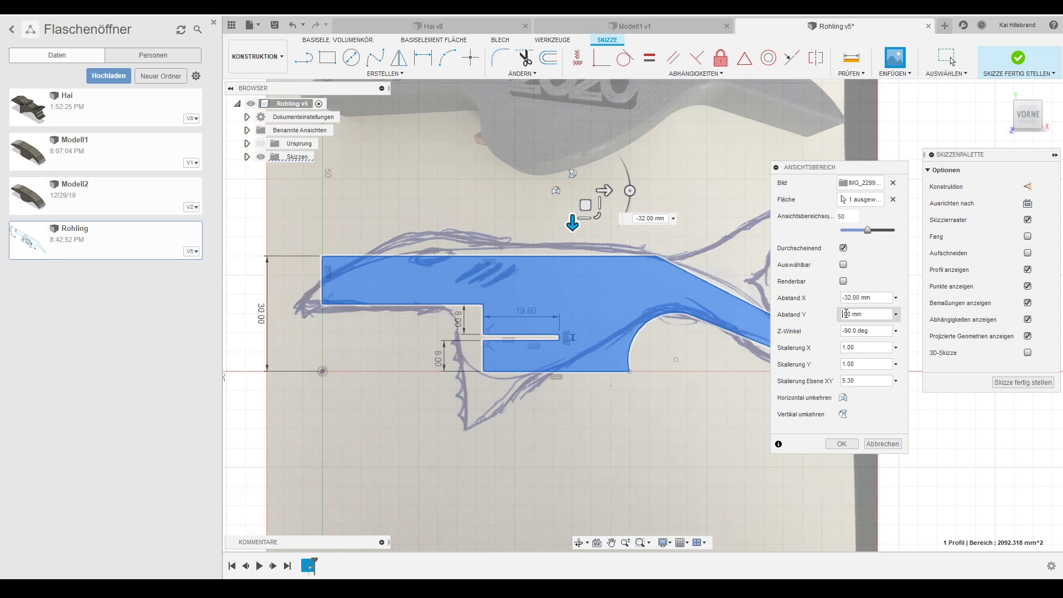
pyautogui.write('10')
pyautogui.scroll(1, 847, 314)
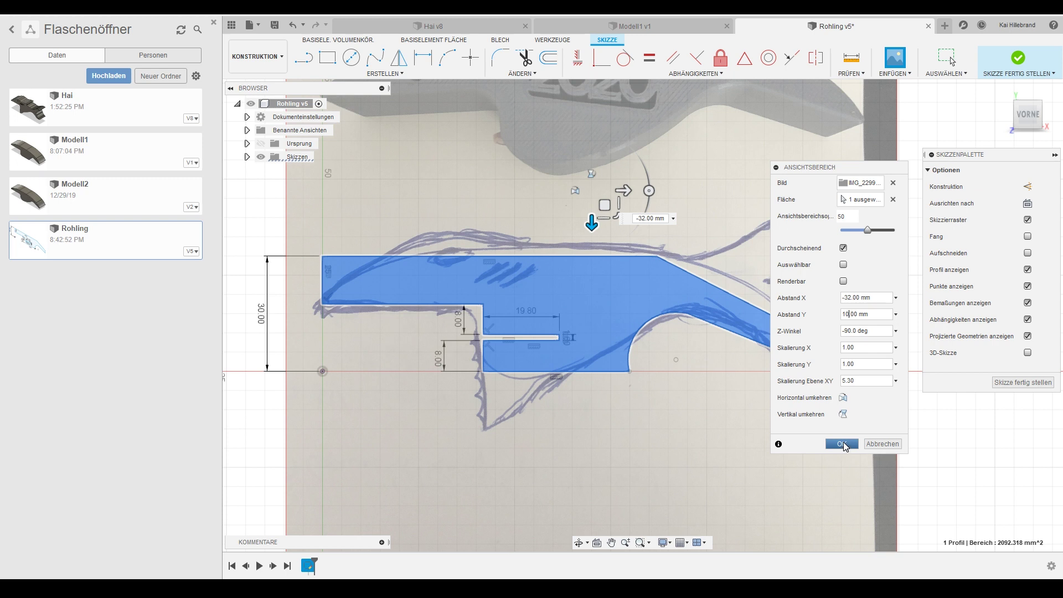
pyautogui.click(841, 444)
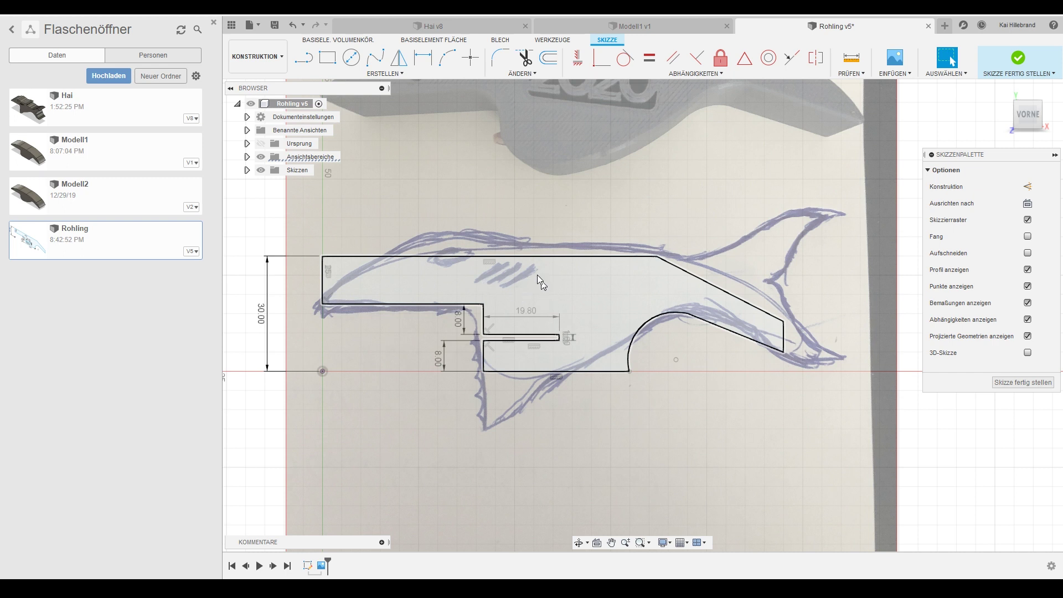
# - Activate the Line tool and zoom in on the shark's head in the sketch
pyautogui.click(306, 59)
pyautogui.scroll(-2, 329, 266)
pyautogui.scroll(3, 328, 284)
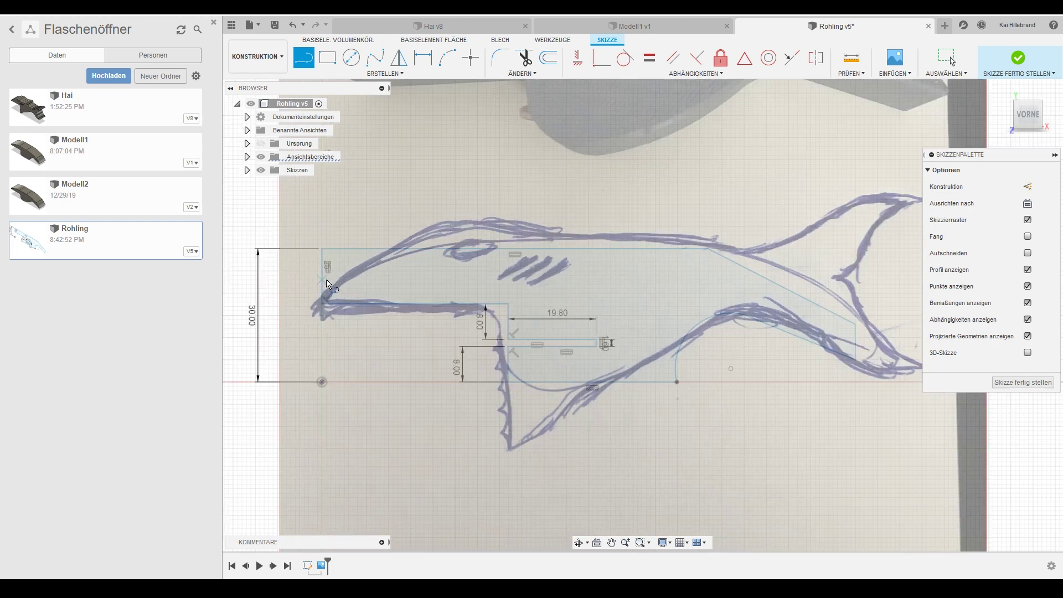
pyautogui.scroll(3, 329, 284)
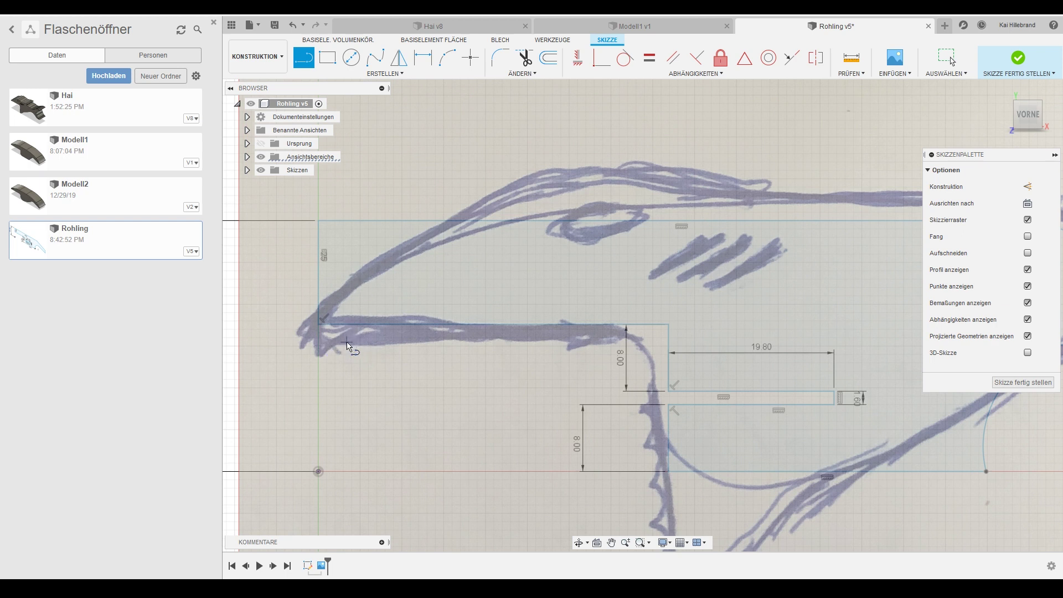
# - Trace short lines from the snout corner over the head and along the back
pyautogui.click(309, 343)
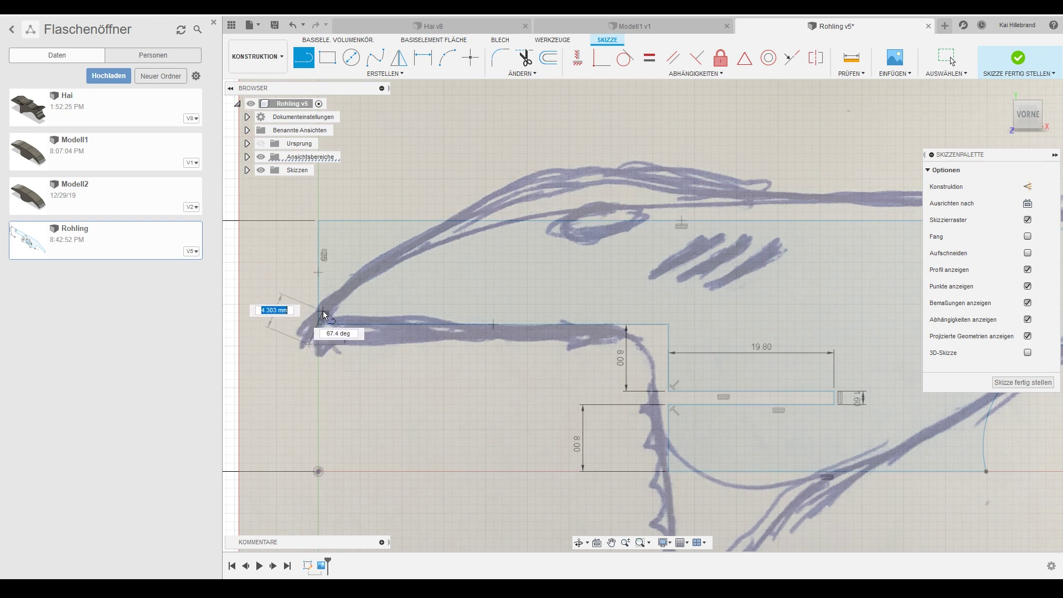
pyautogui.click(344, 288)
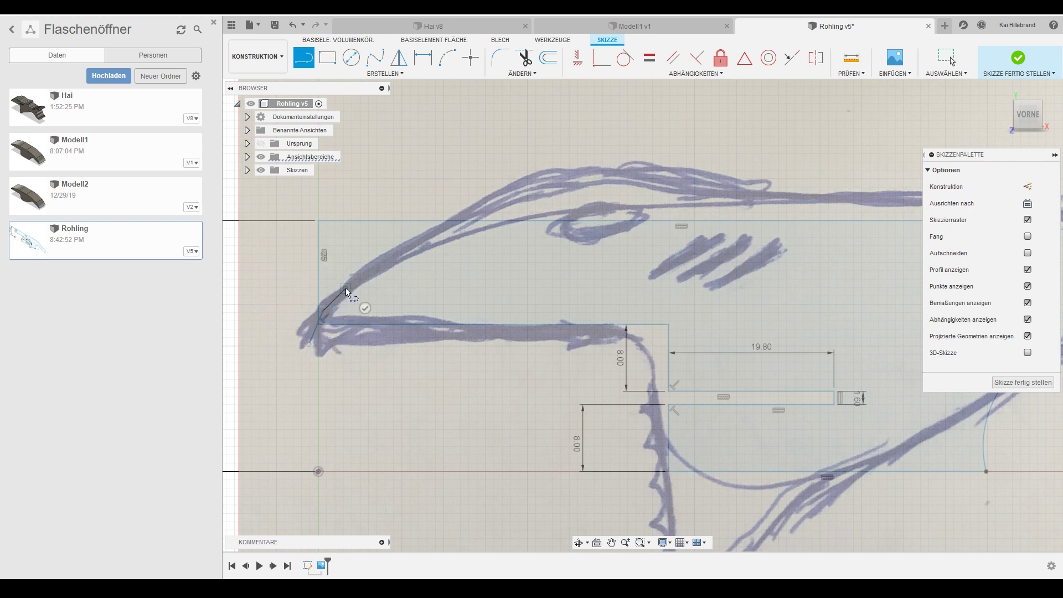
pyautogui.click(388, 258)
pyautogui.click(427, 234)
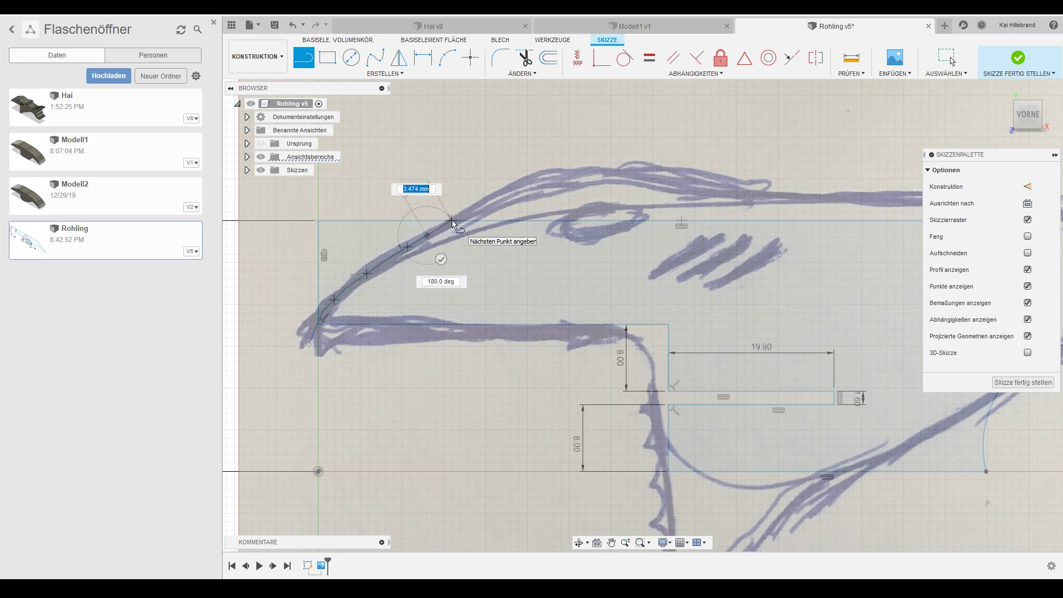
pyautogui.click(448, 223)
pyautogui.click(467, 211)
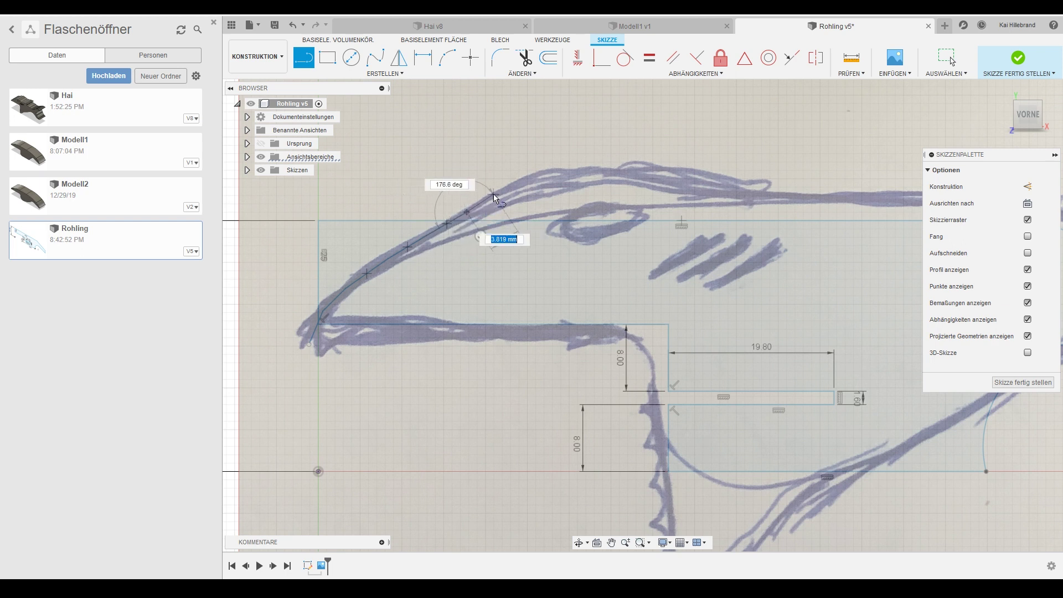
pyautogui.click(511, 187)
pyautogui.click(529, 180)
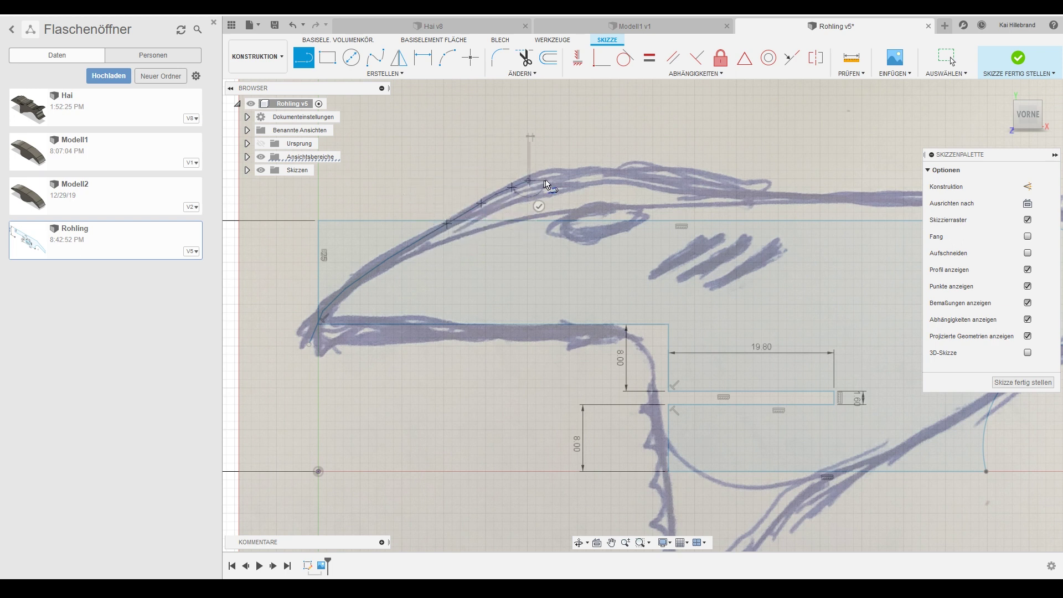
pyautogui.click(546, 177)
pyautogui.click(603, 174)
pyautogui.click(647, 174)
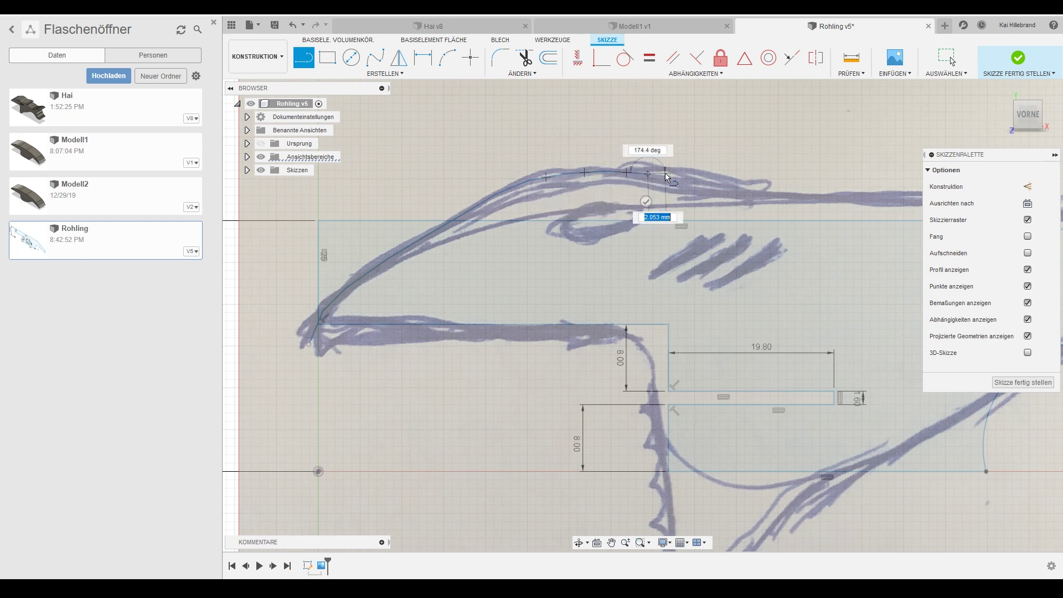
pyautogui.click(681, 181)
pyautogui.click(723, 190)
pyautogui.click(761, 195)
pyautogui.click(805, 197)
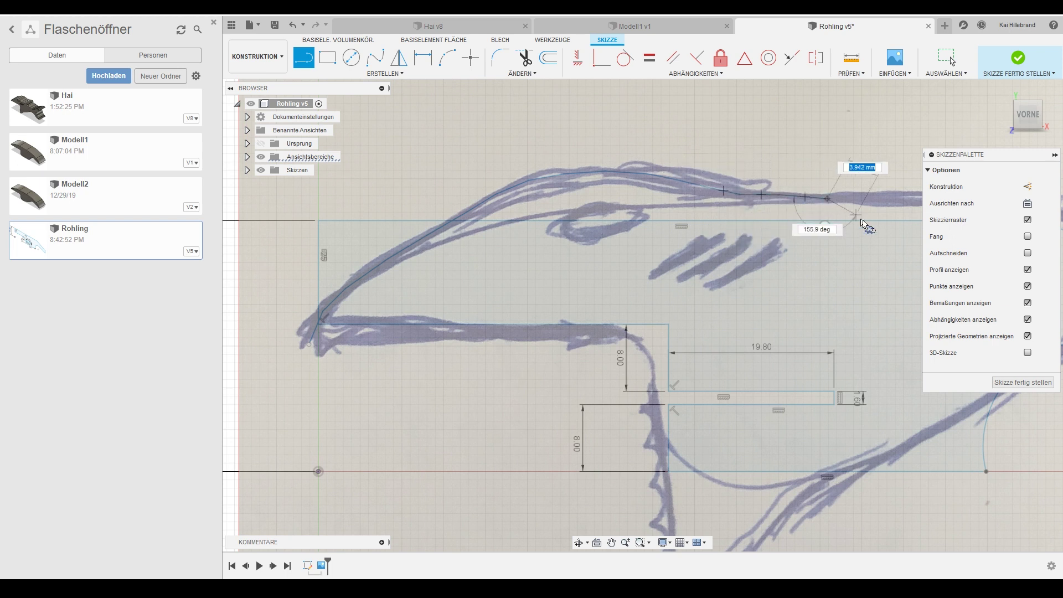
# - Continue the line chain along the rest of the back to where the tail begins
pyautogui.moveTo(878, 203); pyautogui.dragTo(504, 217, button='middle')
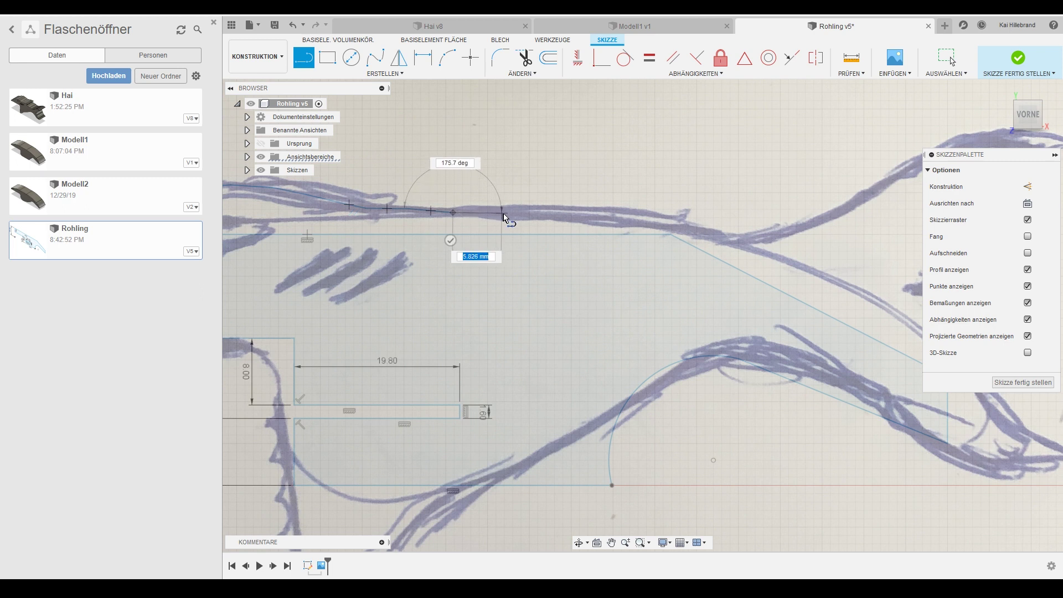
pyautogui.click(523, 216)
pyautogui.click(601, 218)
pyautogui.click(655, 227)
pyautogui.click(704, 229)
pyautogui.click(743, 239)
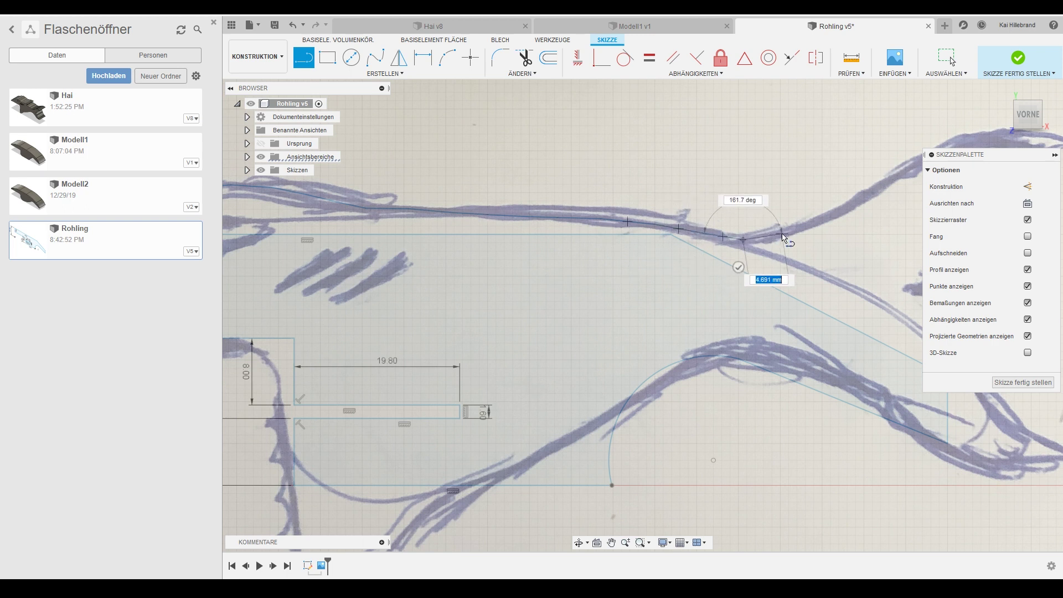
pyautogui.click(788, 234)
pyautogui.click(804, 227)
pyautogui.click(842, 214)
# - Trace the tail fin's rising upper edge up to its tip
pyautogui.moveTo(883, 193); pyautogui.dragTo(545, 252, button='middle')
pyautogui.click(526, 256)
pyautogui.click(560, 235)
pyautogui.click(588, 218)
pyautogui.click(622, 205)
pyautogui.click(654, 197)
pyautogui.click(693, 193)
pyautogui.click(745, 202)
# - Trace down the fin's trailing edge past the notch toward the lower lobe, ending the chain
pyautogui.click(716, 210)
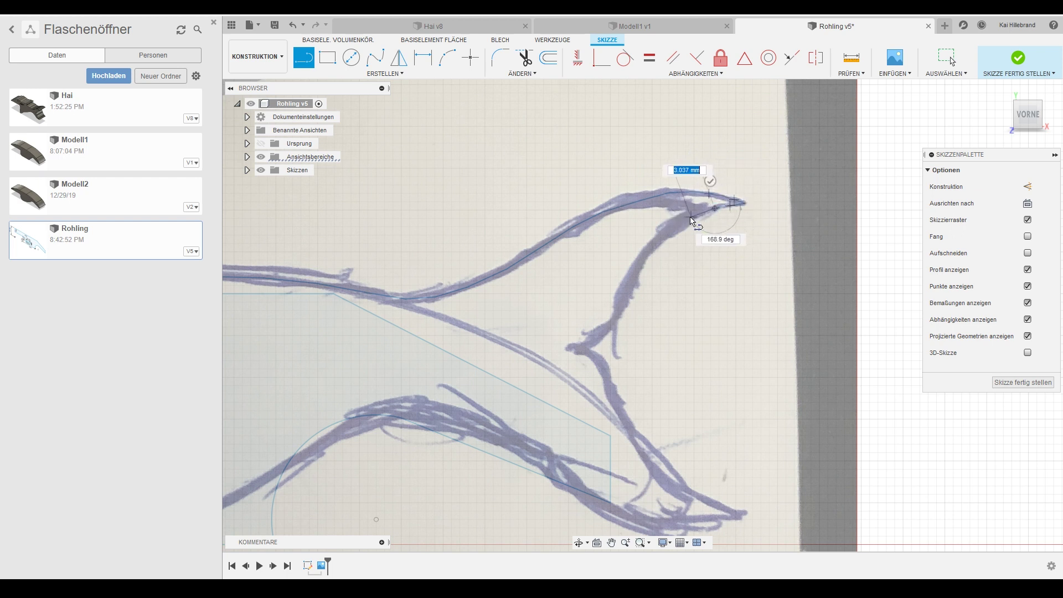
pyautogui.click(662, 234)
pyautogui.click(654, 242)
pyautogui.click(642, 262)
pyautogui.click(629, 289)
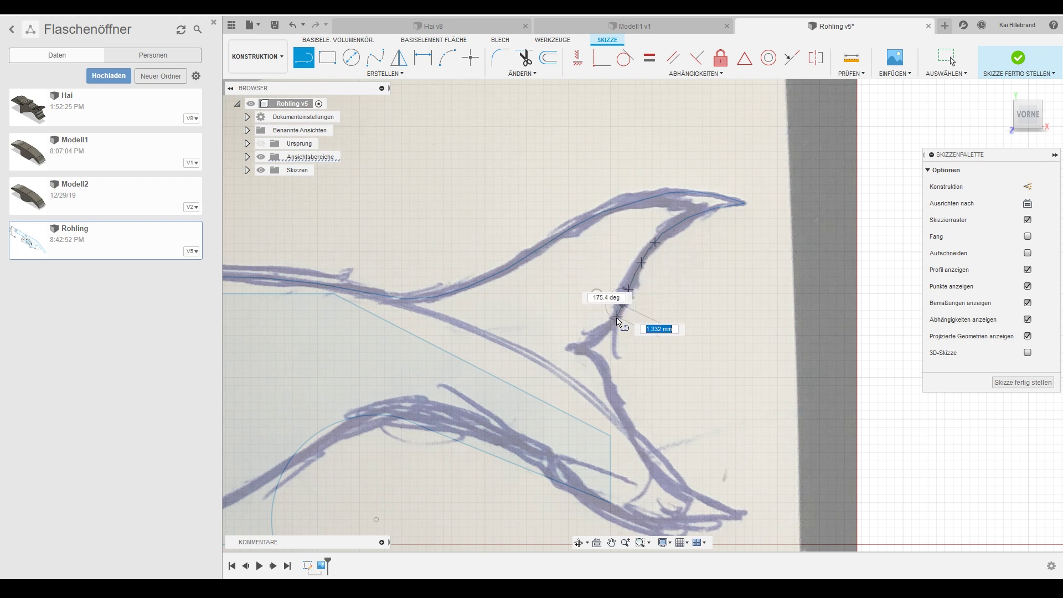
pyautogui.click(616, 314)
pyautogui.click(601, 340)
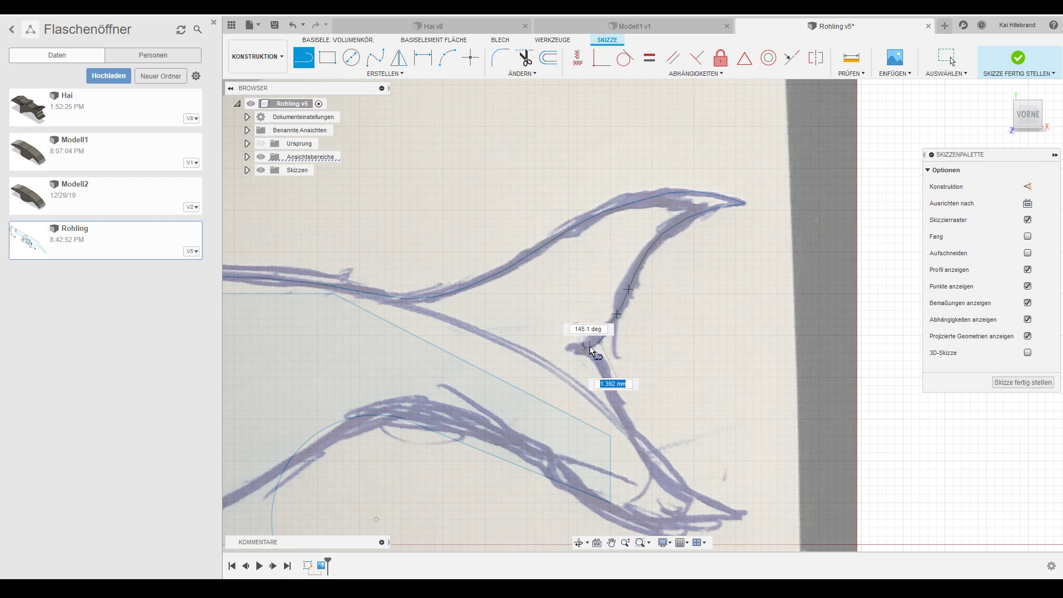
pyautogui.click(581, 349)
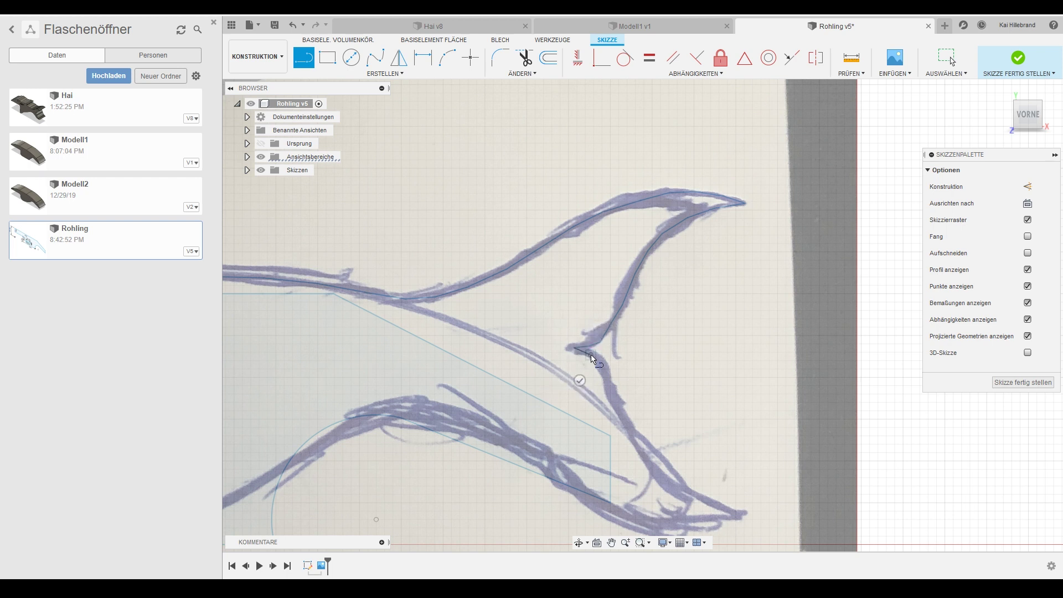
pyautogui.click(604, 371)
pyautogui.click(613, 395)
pyautogui.click(627, 422)
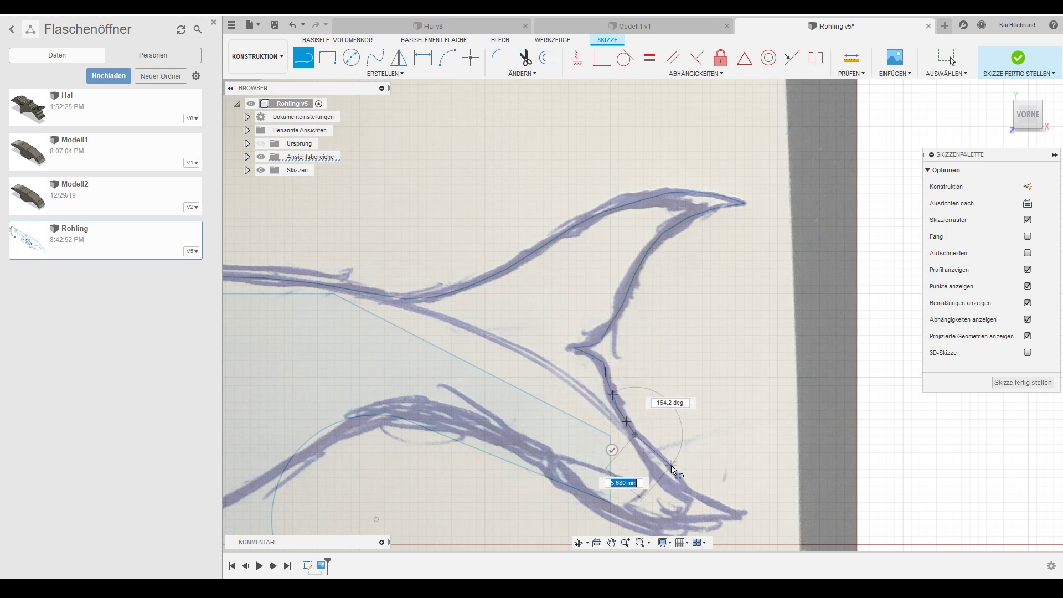
pyautogui.click(635, 434)
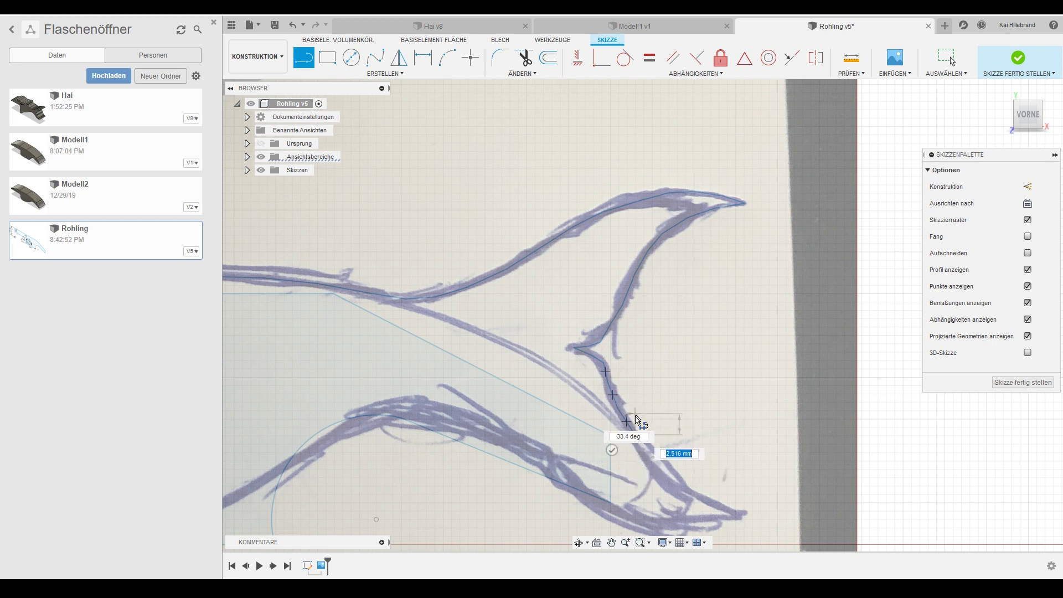
pyautogui.click(666, 431)
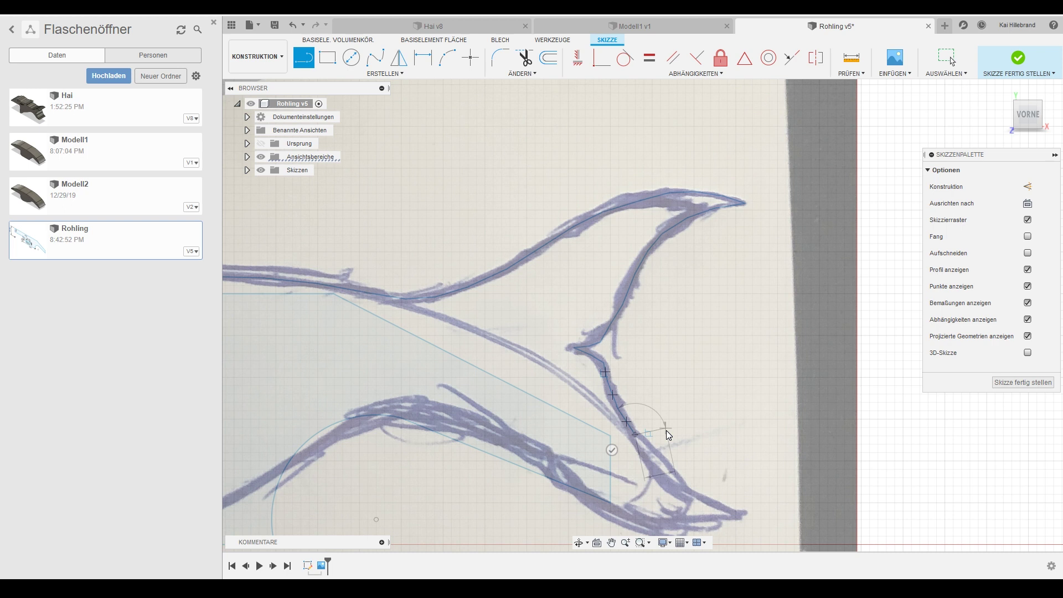
pyautogui.press('Escape')
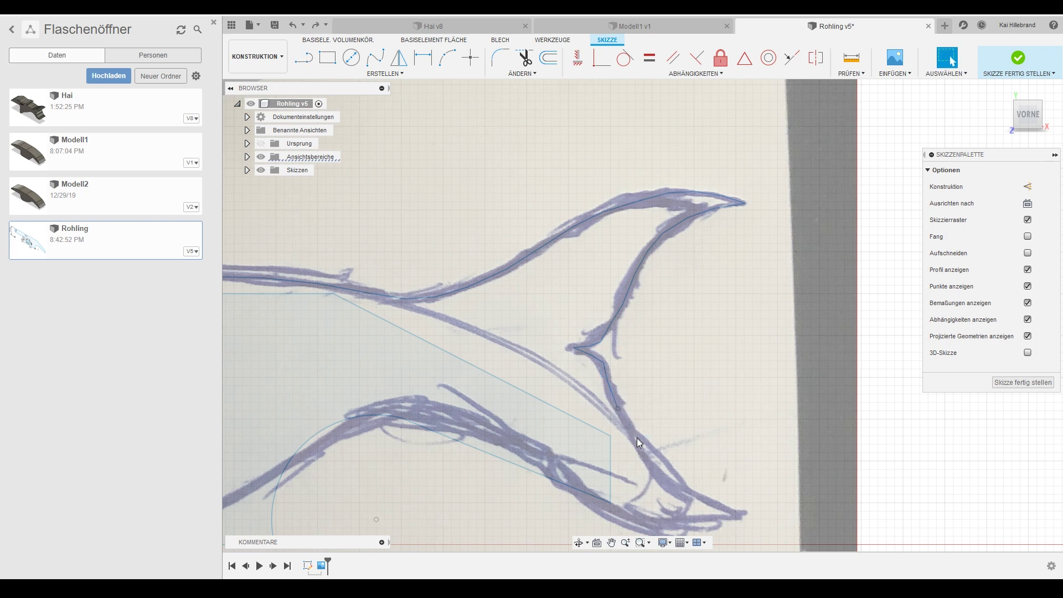
# - Start a new line chain around the lower tail lobe and back along the underside
pyautogui.click(304, 57)
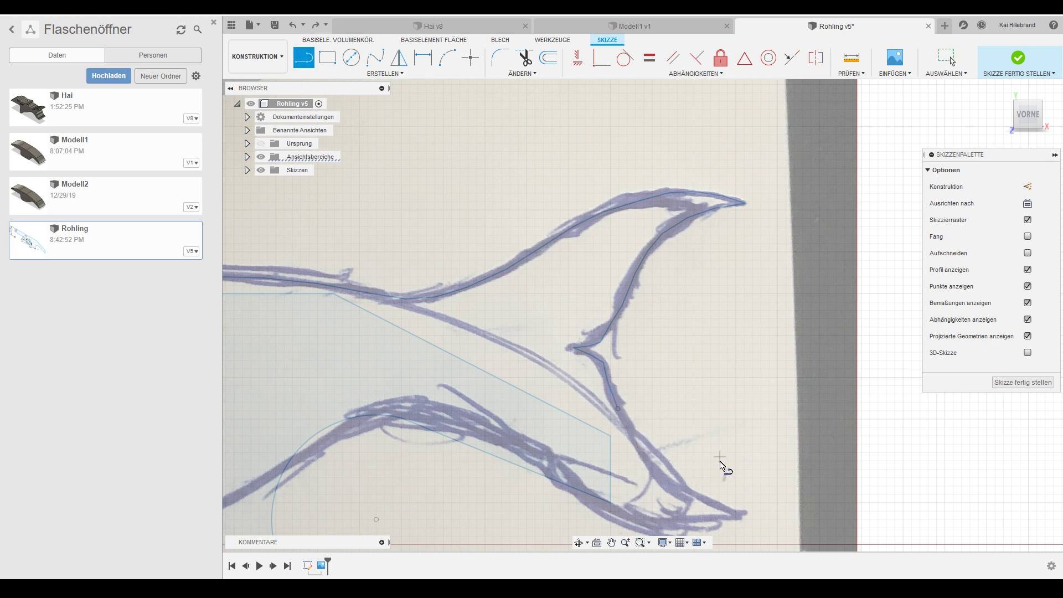
pyautogui.click(613, 395)
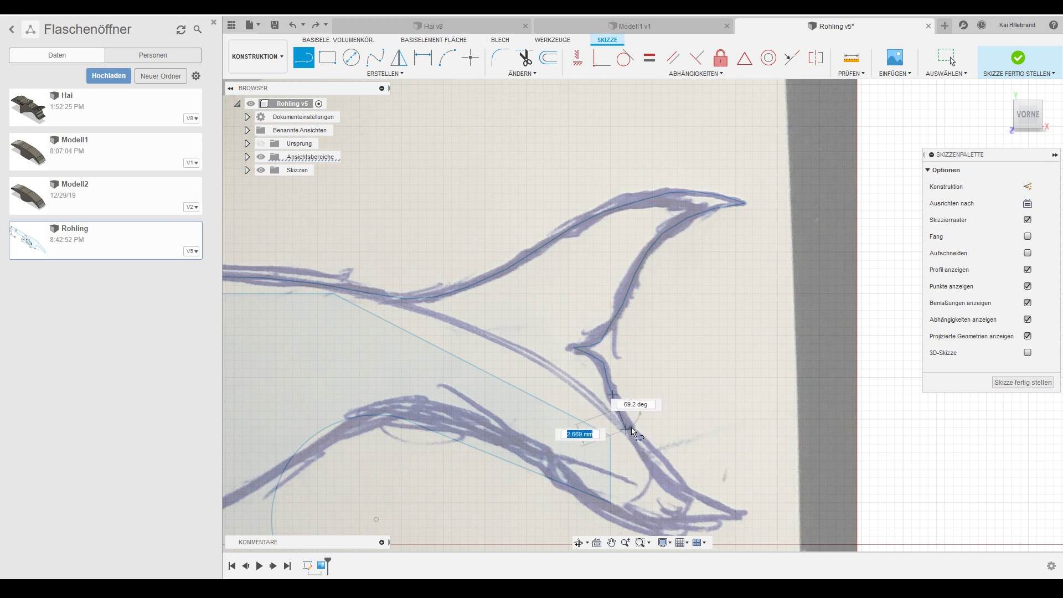
pyautogui.click(645, 460)
pyautogui.click(666, 477)
pyautogui.click(698, 496)
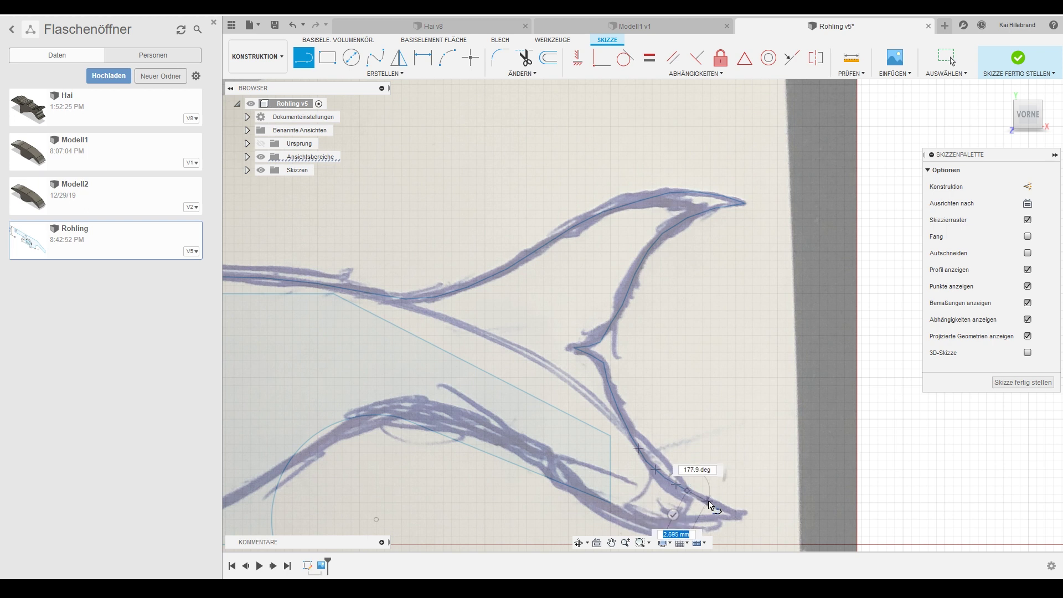
pyautogui.click(731, 511)
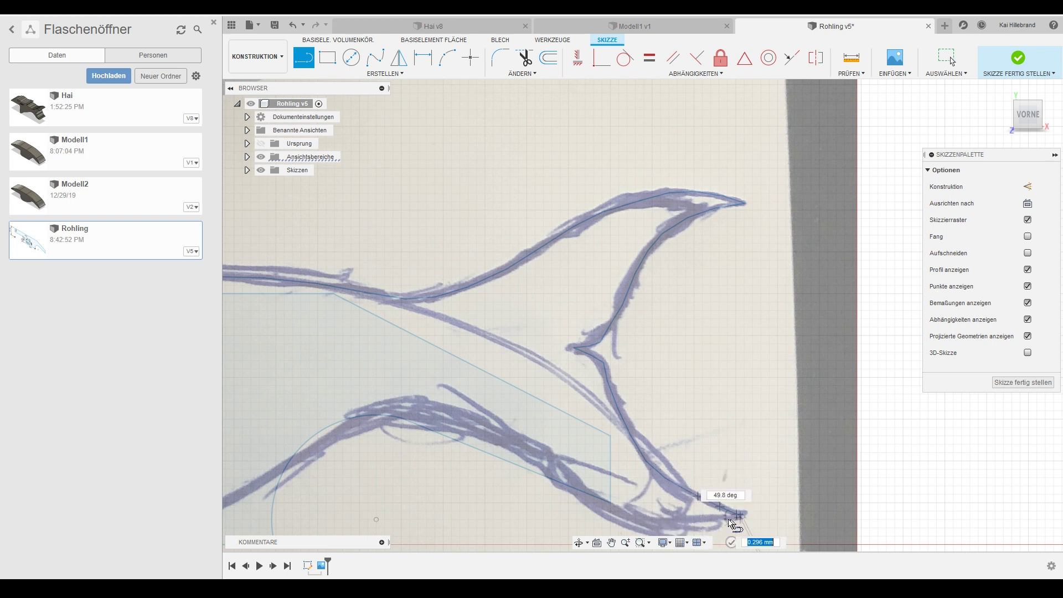
pyautogui.click(721, 517)
pyautogui.click(687, 519)
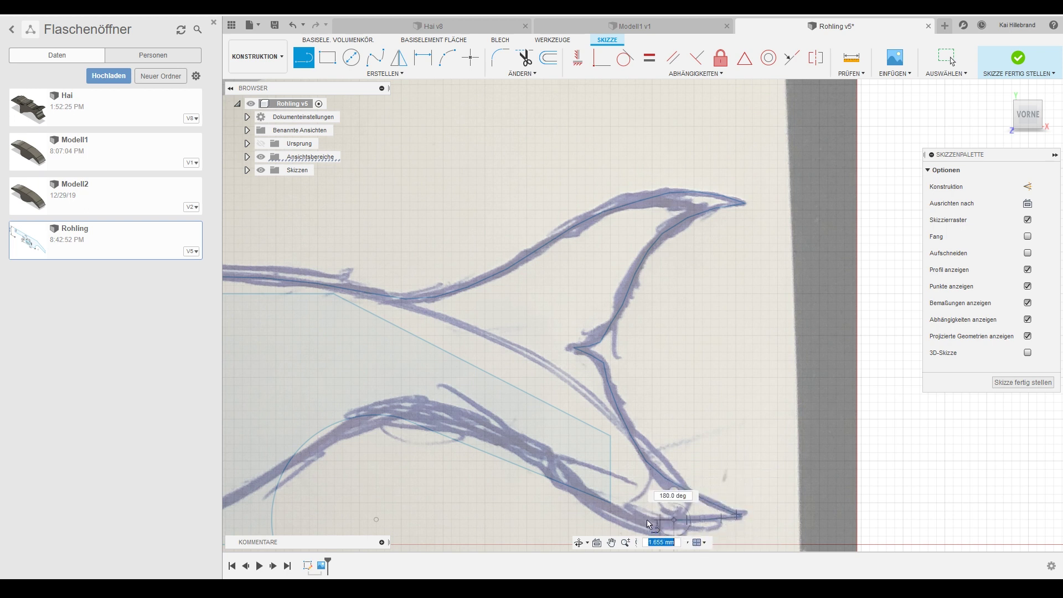
pyautogui.click(641, 518)
pyautogui.click(582, 498)
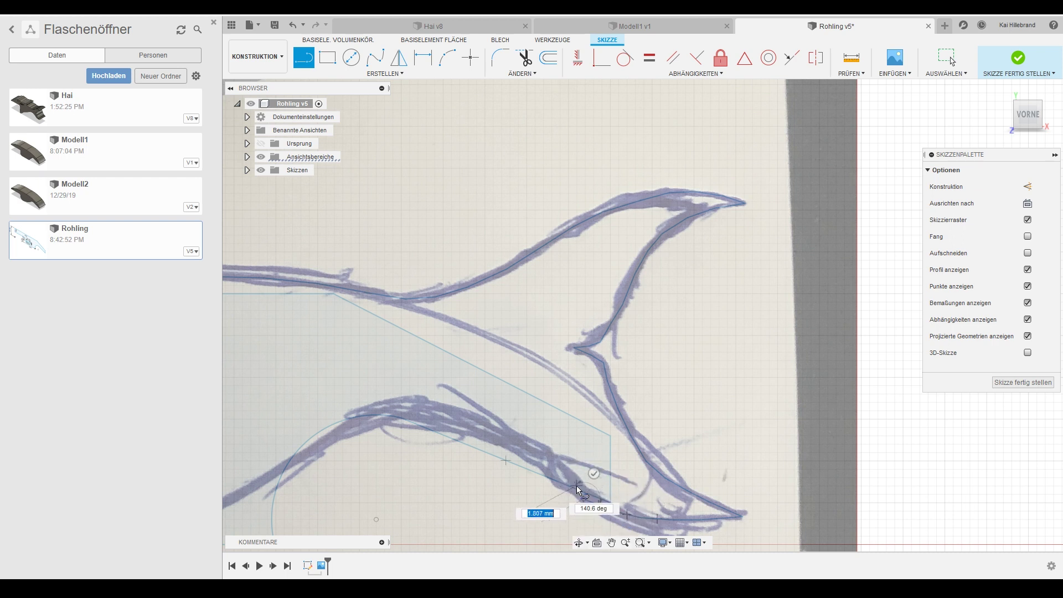
pyautogui.click(556, 476)
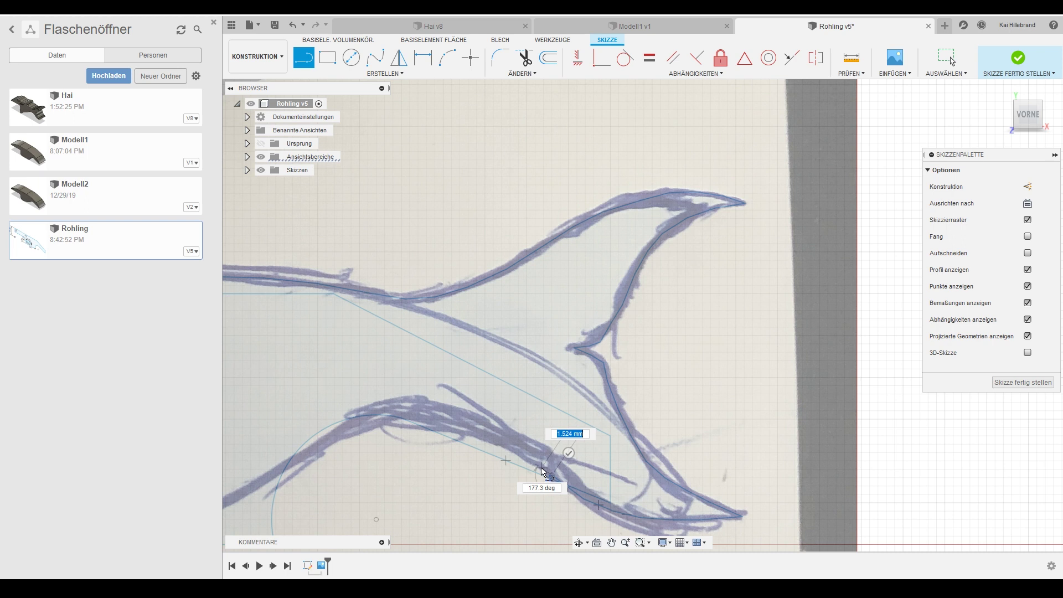
pyautogui.click(532, 463)
pyautogui.click(483, 436)
pyautogui.click(446, 421)
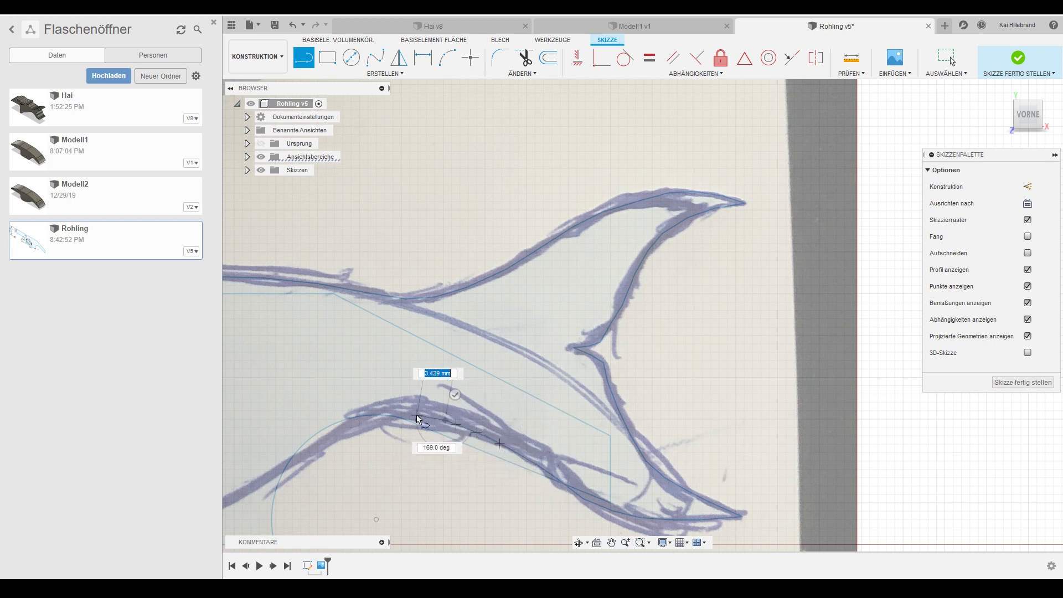
pyautogui.click(387, 409)
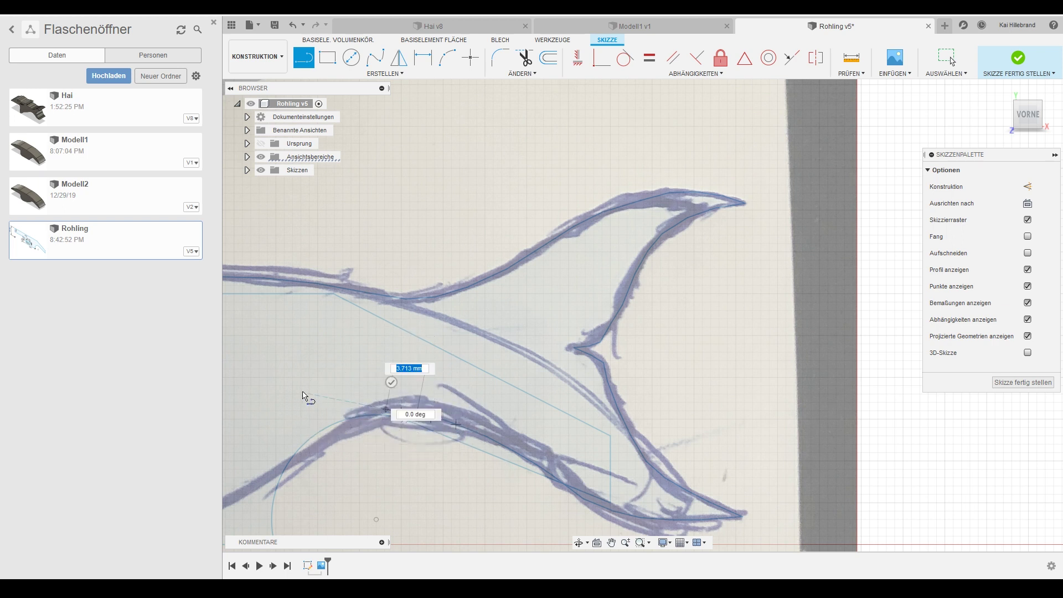
# - Restart the Line tool and trace segments along the lower body curve
pyautogui.press('Escape')
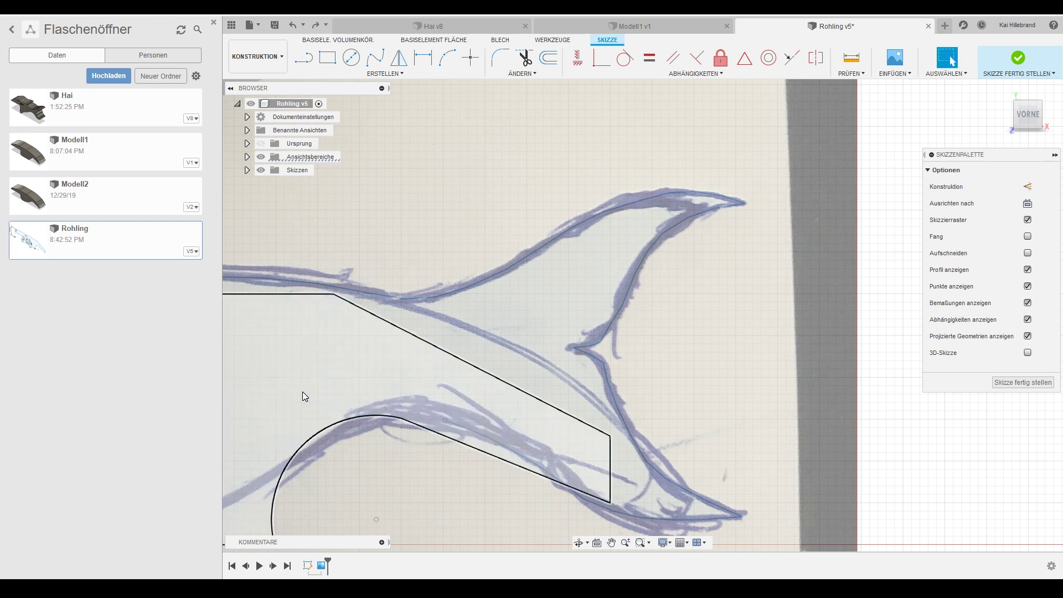
pyautogui.press('l')
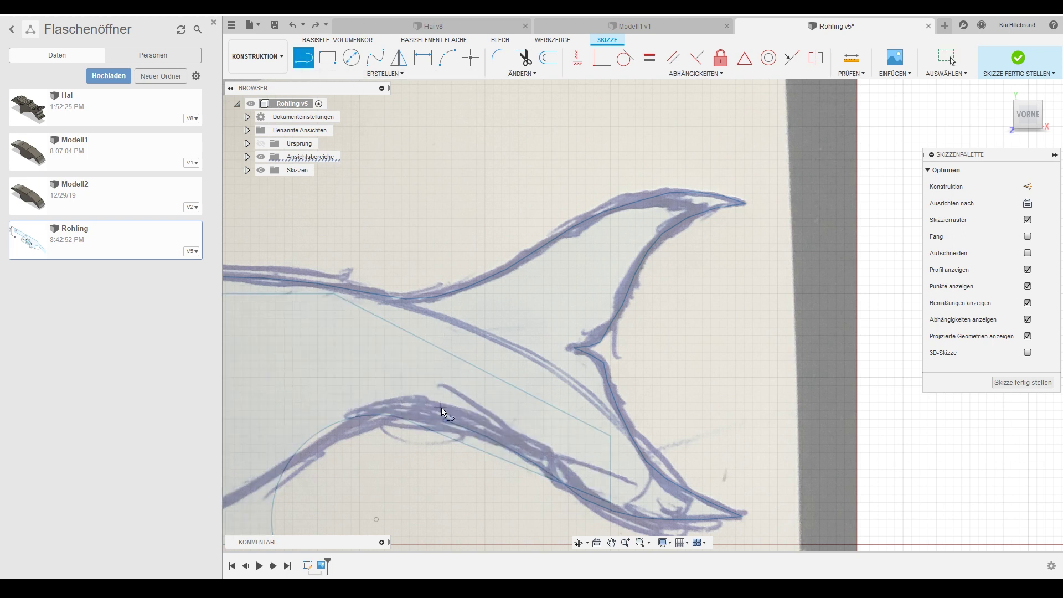
pyautogui.click(445, 419)
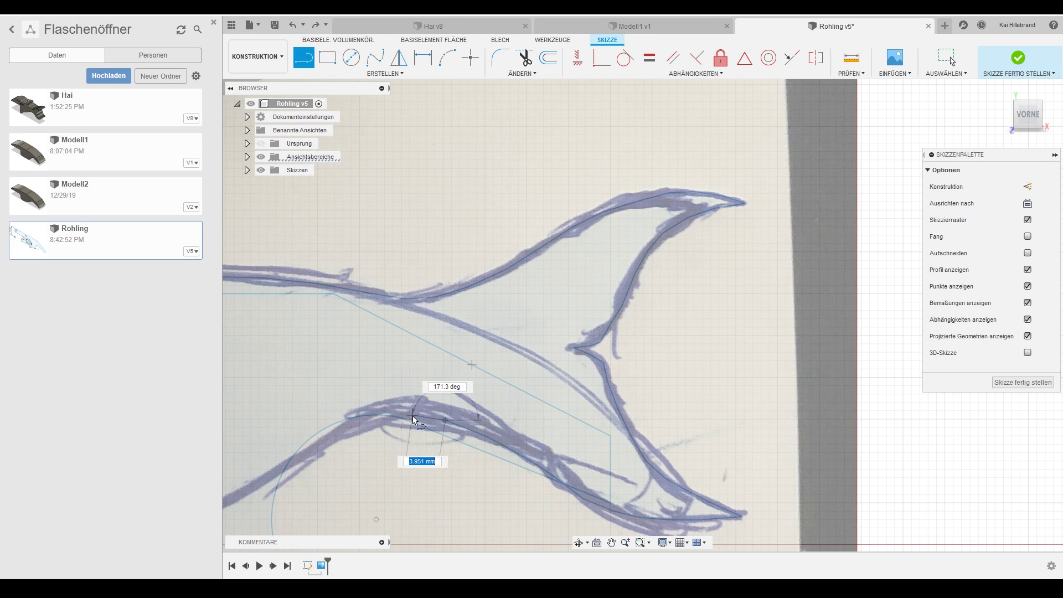
pyautogui.click(360, 430)
pyautogui.click(321, 444)
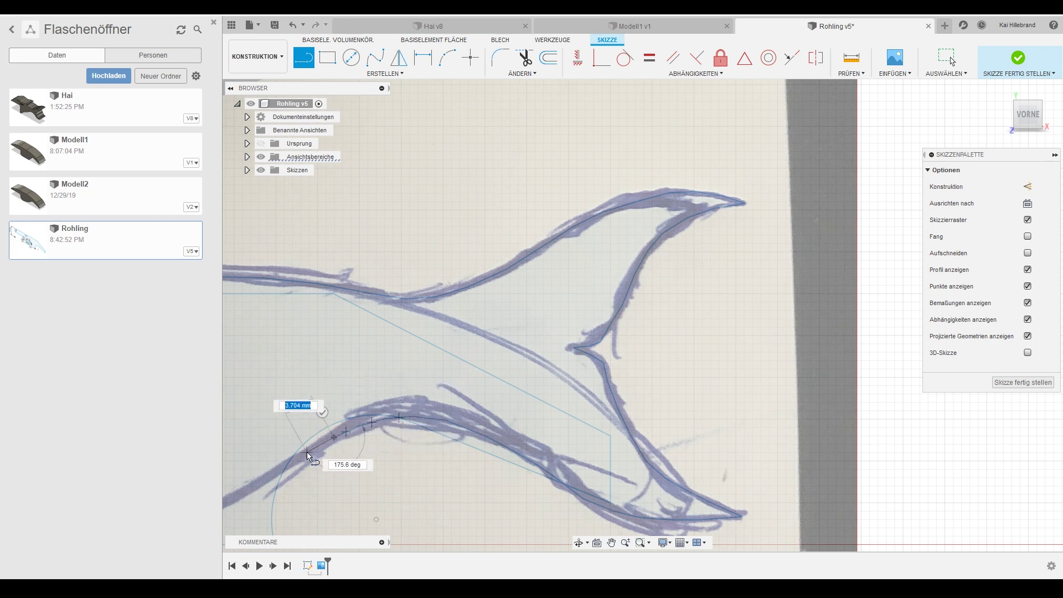
pyautogui.scroll(5, 328, 403)
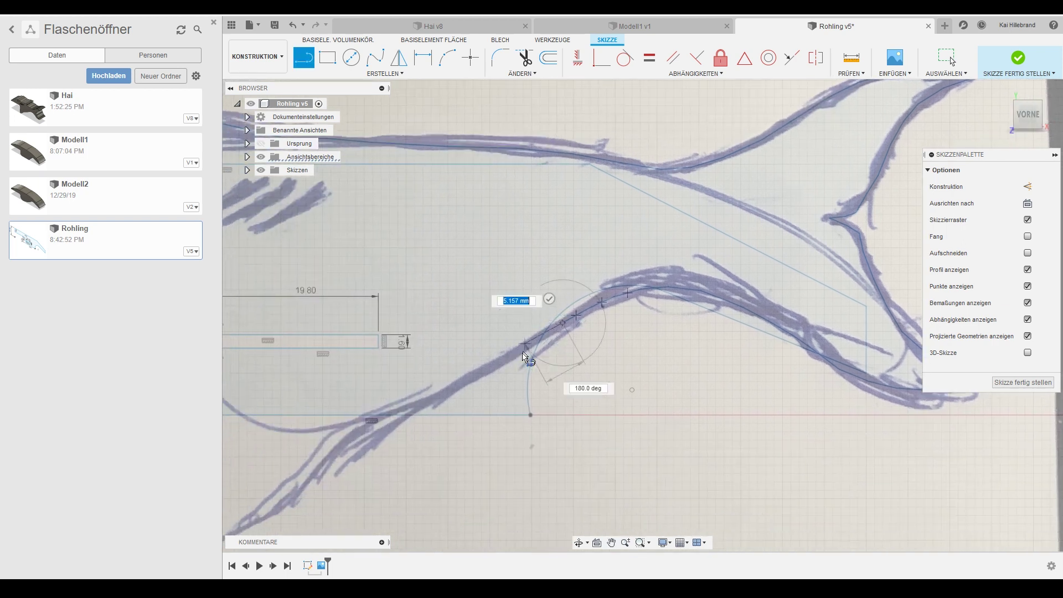
pyautogui.click(459, 386)
pyautogui.click(421, 398)
pyautogui.click(394, 410)
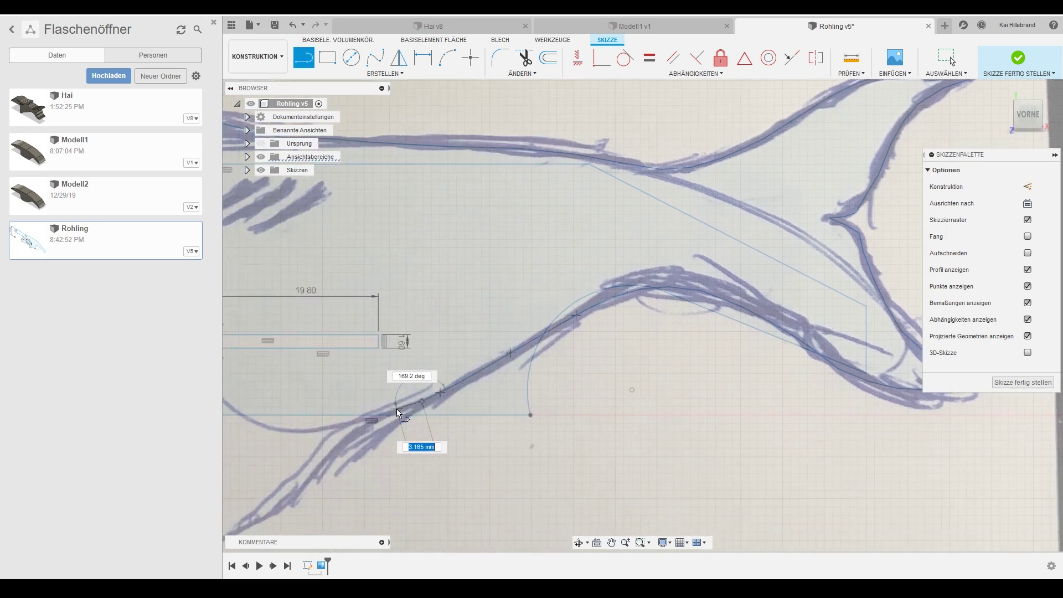
pyautogui.click(372, 419)
# - Add a tangent arc and continue the outline down to the lower jaw tip
pyautogui.moveTo(357, 427); pyautogui.dragTo(323, 471)
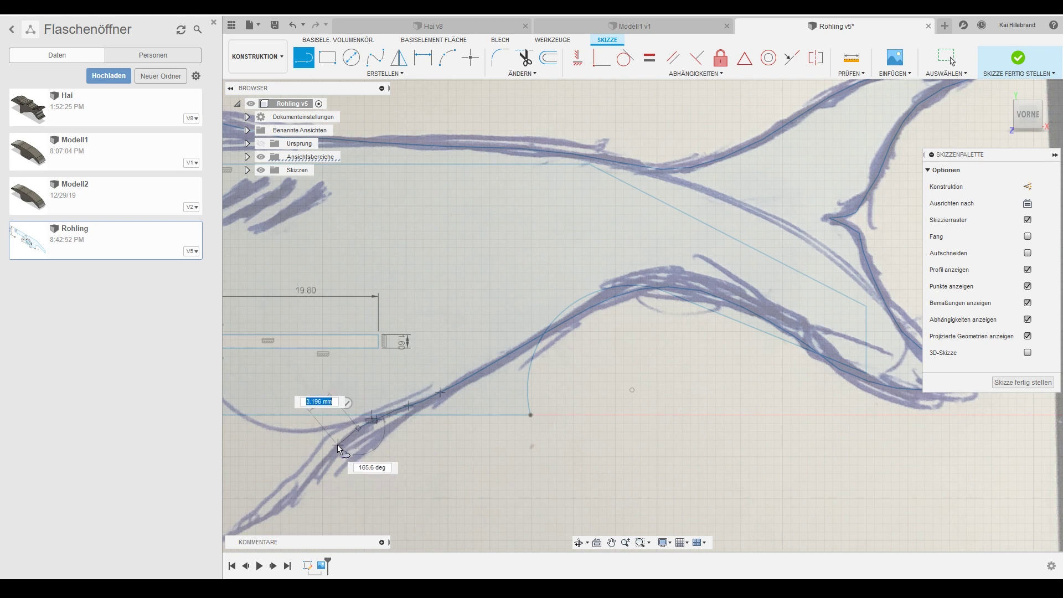
pyautogui.click(299, 492)
pyautogui.moveTo(282, 455); pyautogui.dragTo(548, 296, button='middle')
pyautogui.click(560, 339)
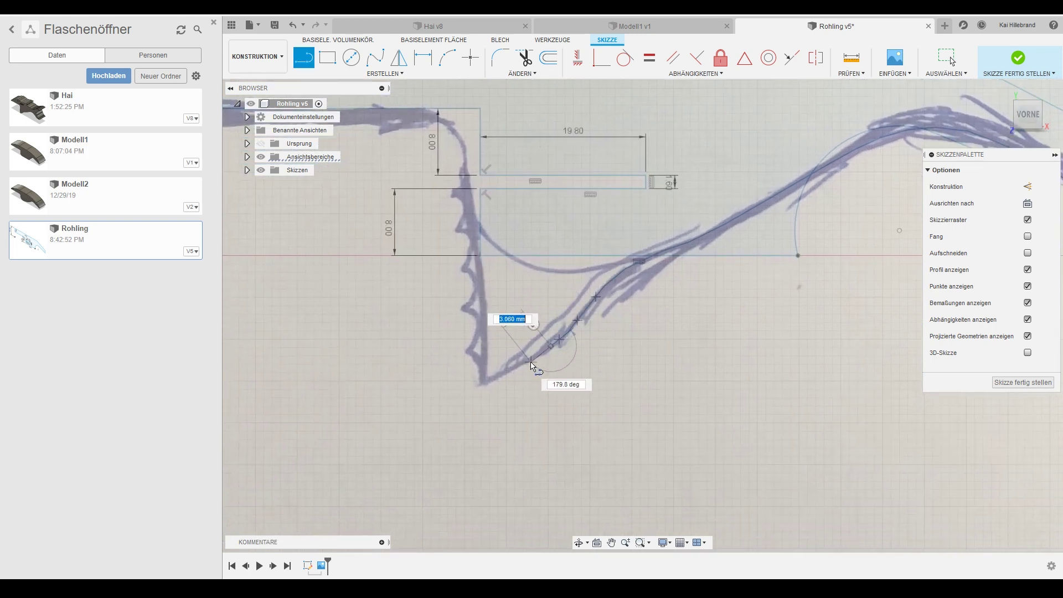
pyautogui.click(481, 382)
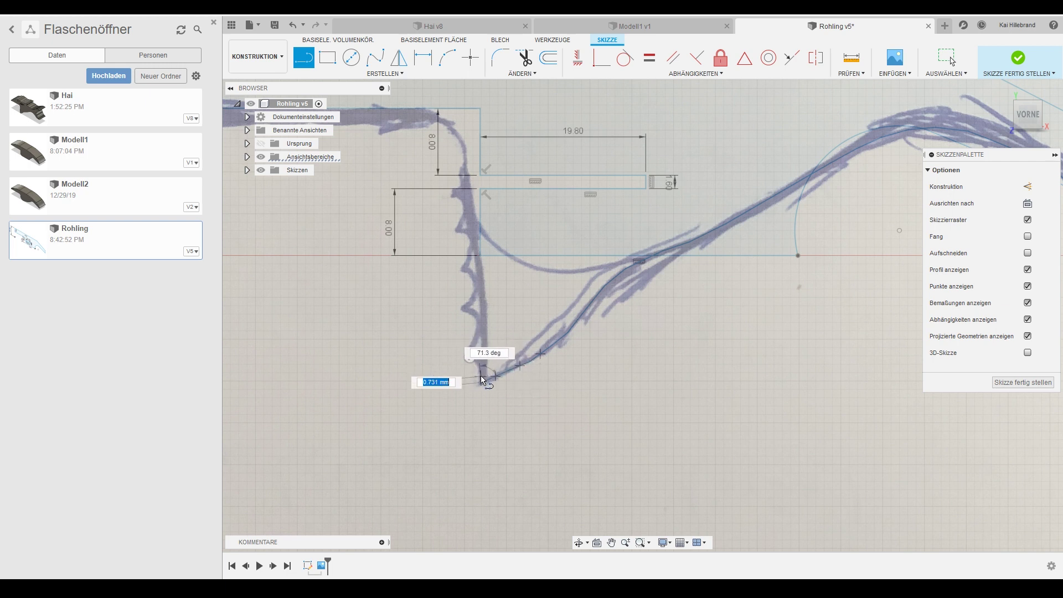
# - Trace the zigzag teeth up the mouth edge, ending the chain at the last tooth
pyautogui.click(471, 350)
pyautogui.click(475, 337)
pyautogui.click(467, 305)
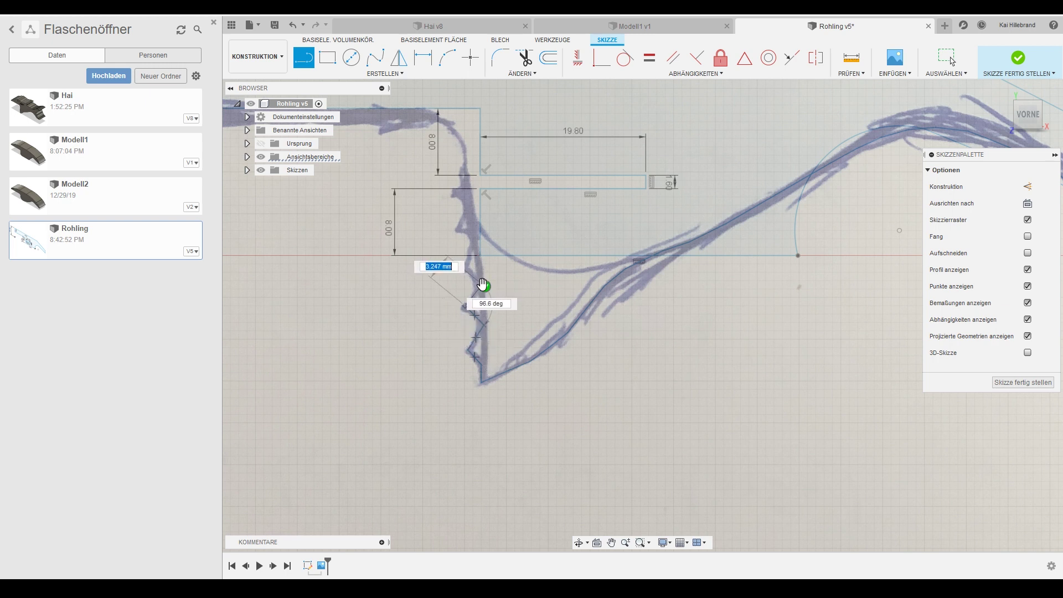
pyautogui.scroll(-2, 465, 287)
pyautogui.scroll(-1, 465, 287)
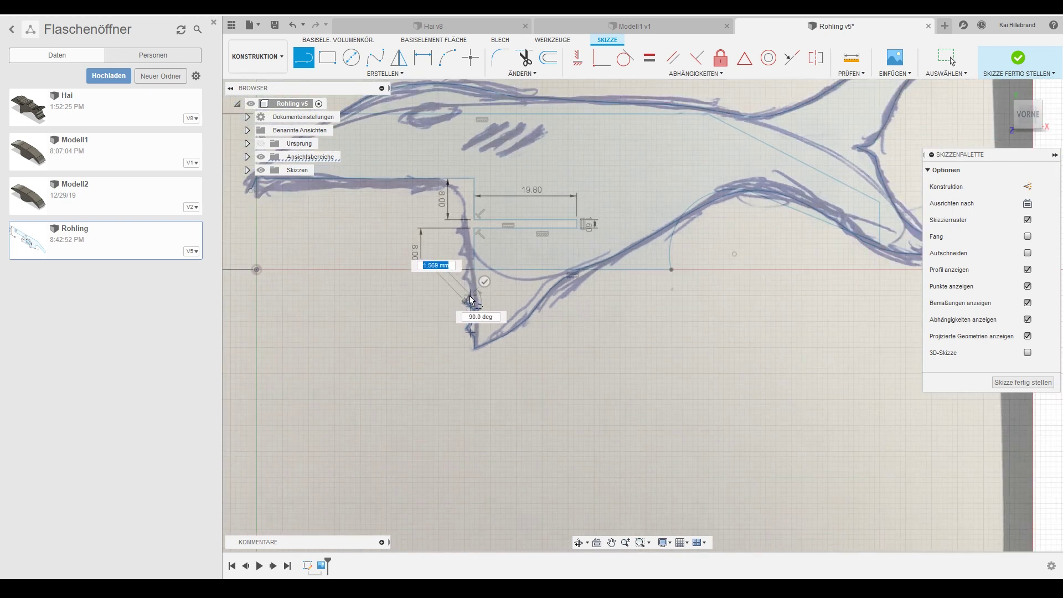
pyautogui.click(465, 282)
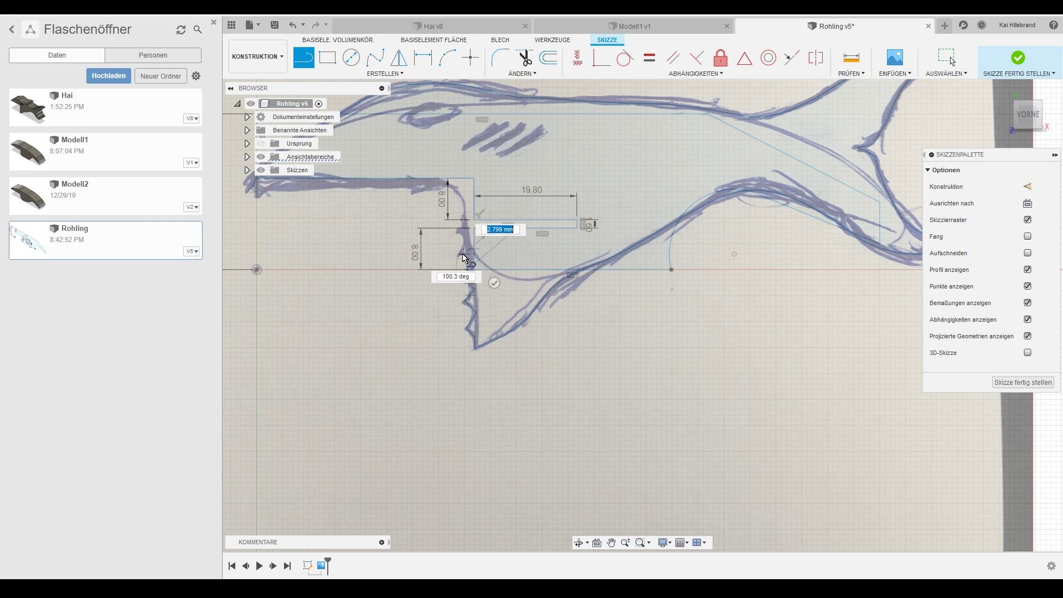
pyautogui.click(464, 254)
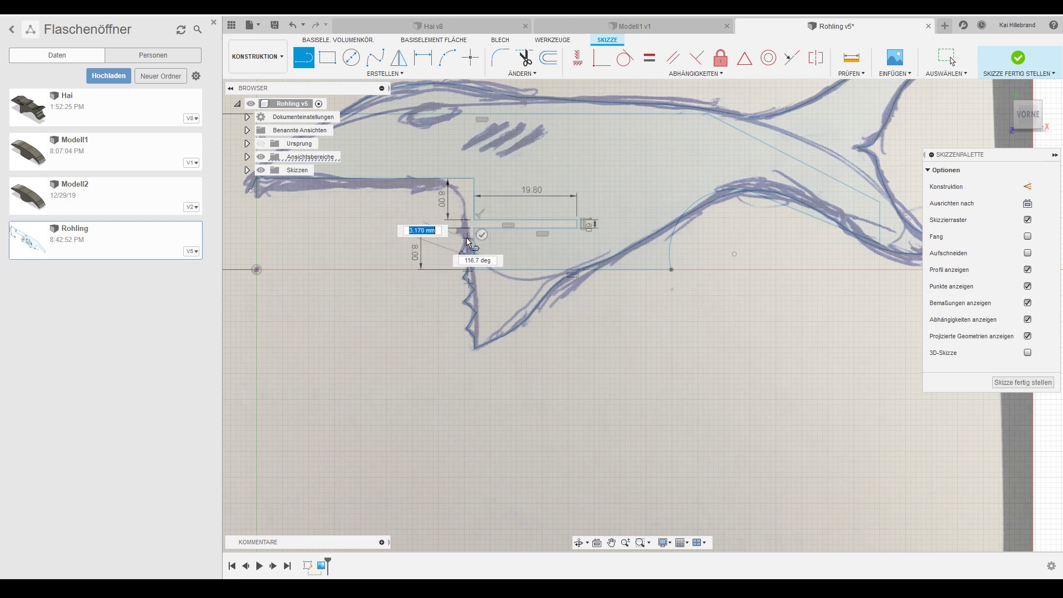
pyautogui.scroll(3, 469, 238)
pyautogui.scroll(1, 466, 239)
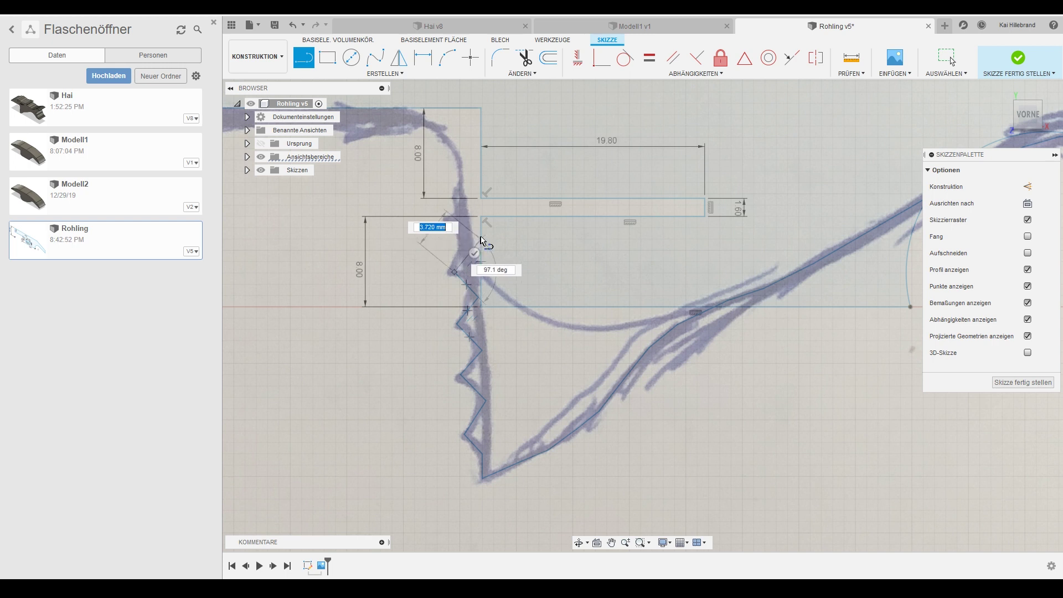
pyautogui.doubleClick(486, 241)
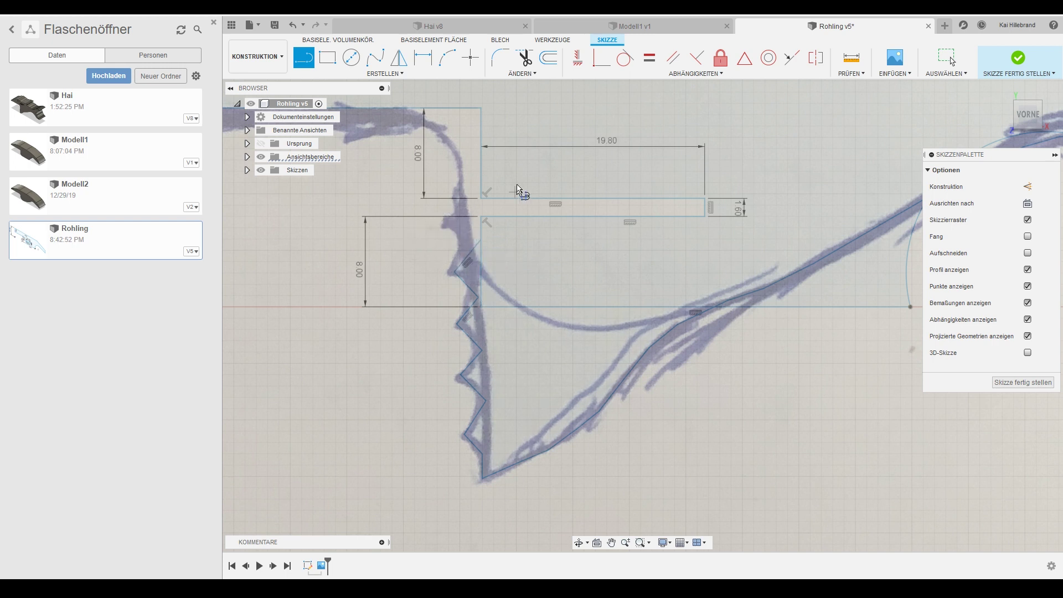
pyautogui.scroll(-1, 343, 241)
# - Zoom to the snout tip and trace the small upper teeth zigzag
pyautogui.scroll(-1, 377, 271)
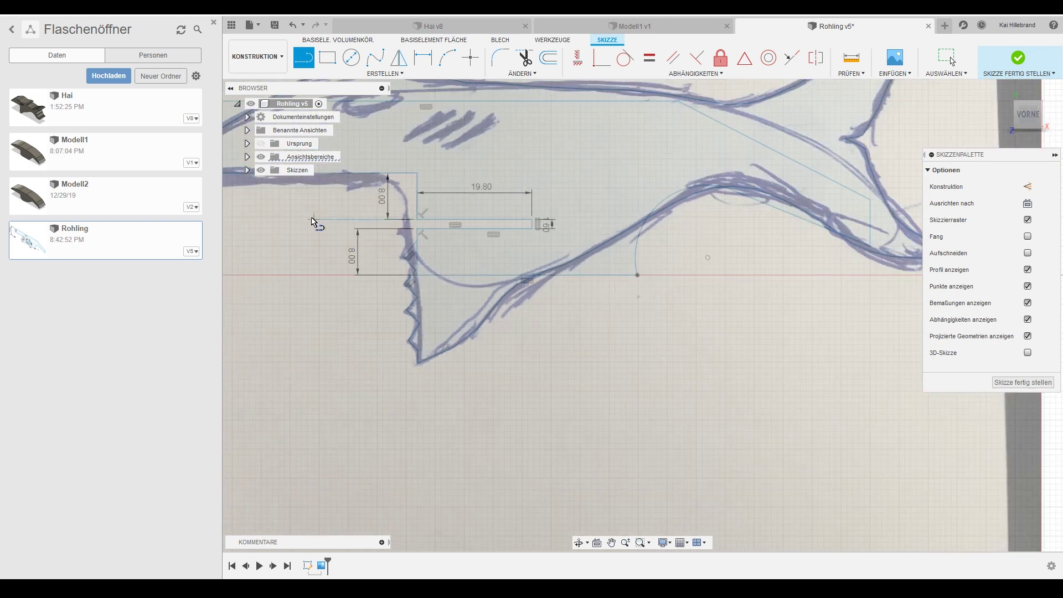
pyautogui.scroll(-1, 412, 306)
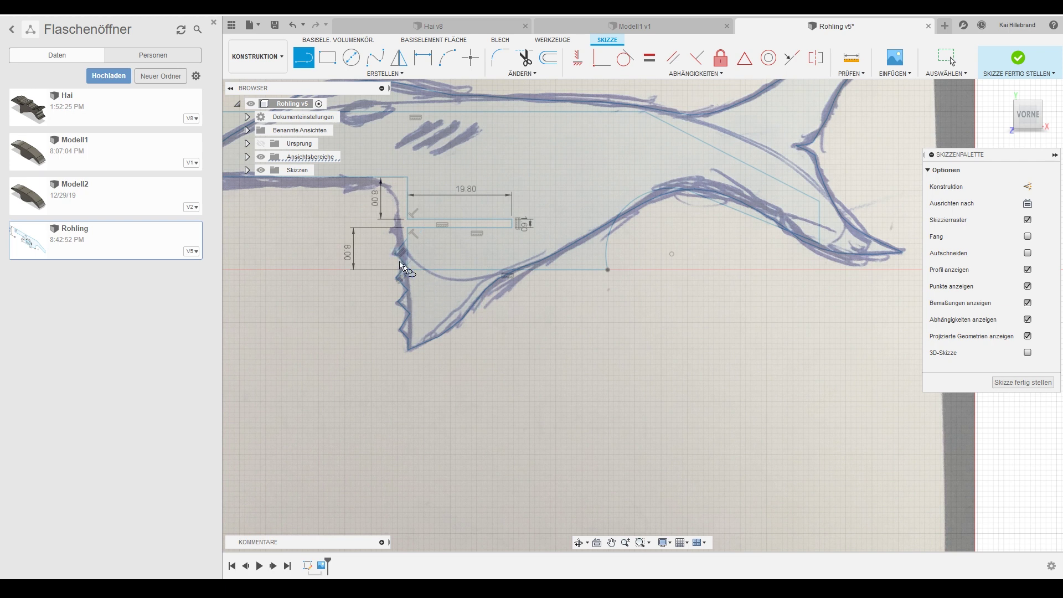
pyautogui.moveTo(328, 236); pyautogui.dragTo(526, 309, button='middle')
pyautogui.scroll(2, 358, 236)
pyautogui.scroll(1, 371, 254)
pyautogui.scroll(1, 387, 281)
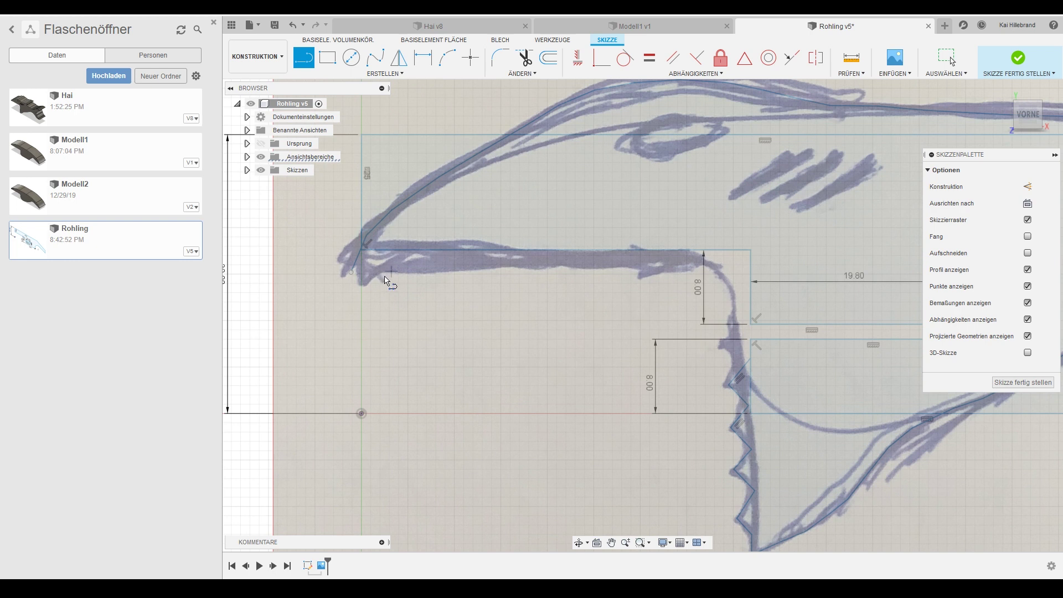
pyautogui.click(351, 272)
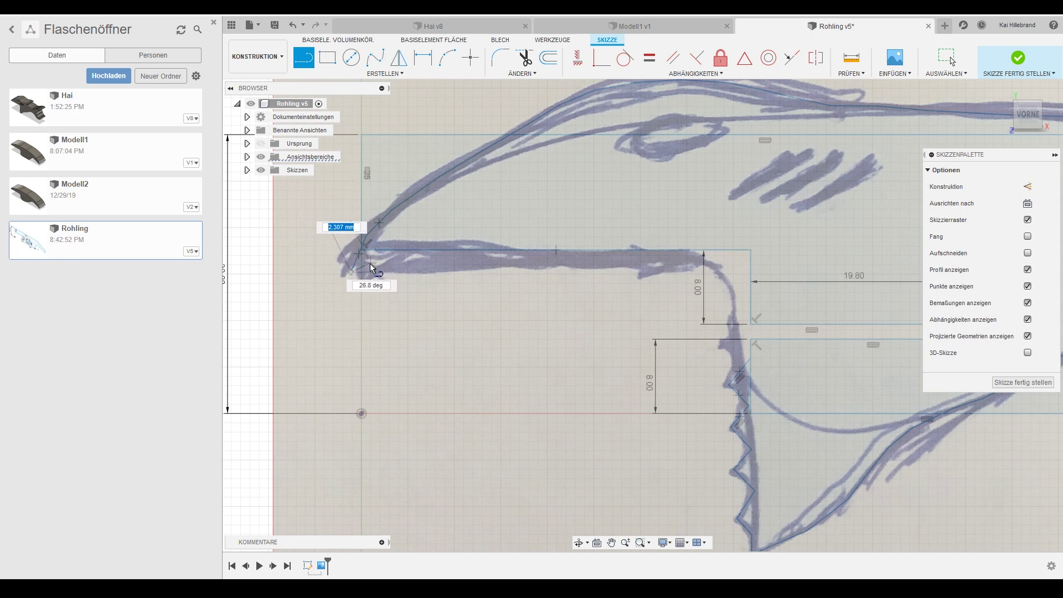
pyautogui.click(363, 292)
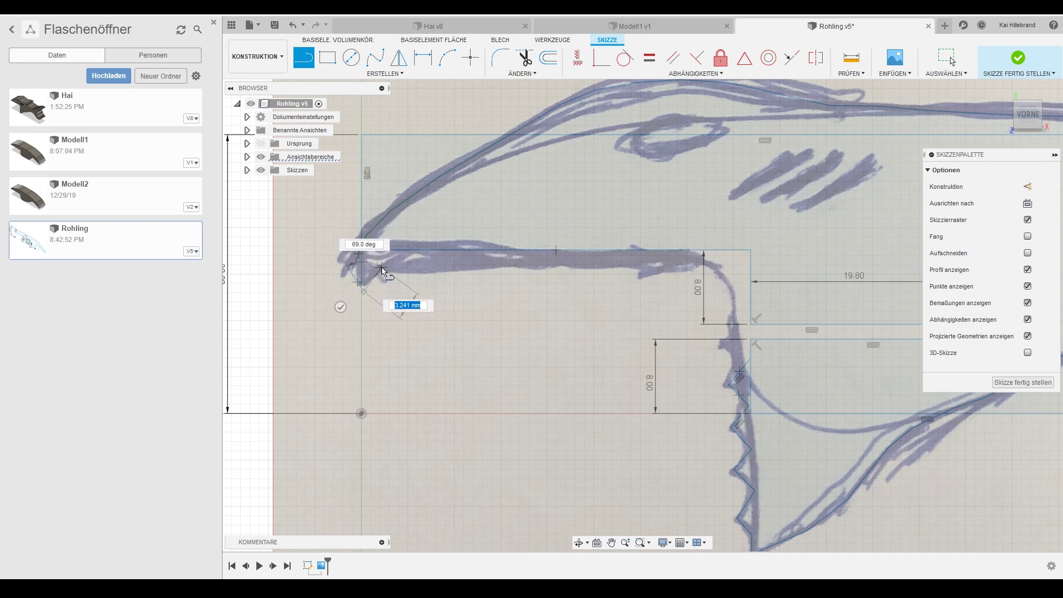
pyautogui.click(375, 278)
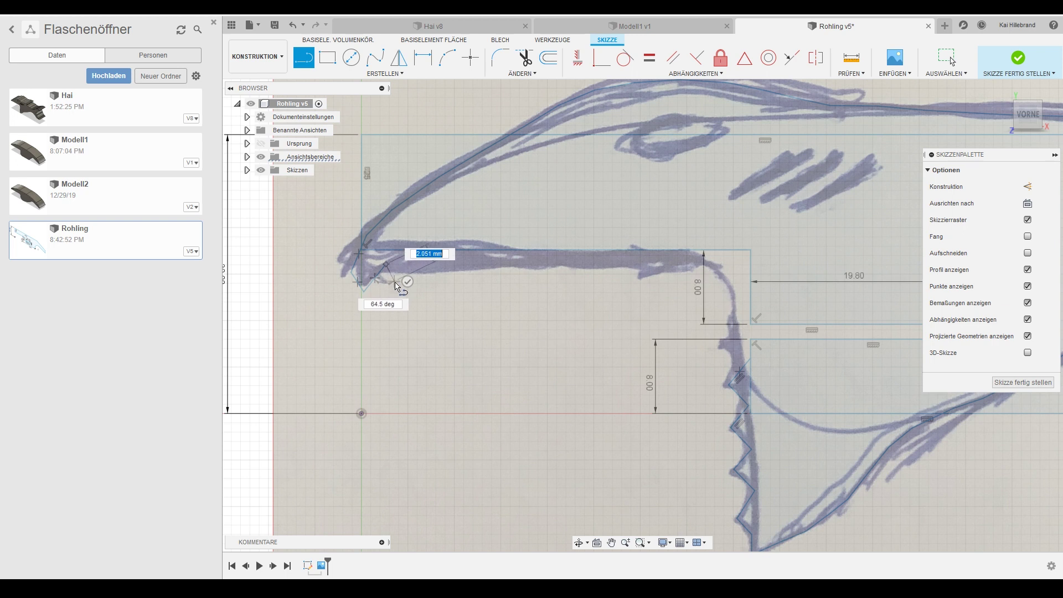
pyautogui.click(396, 283)
pyautogui.click(415, 261)
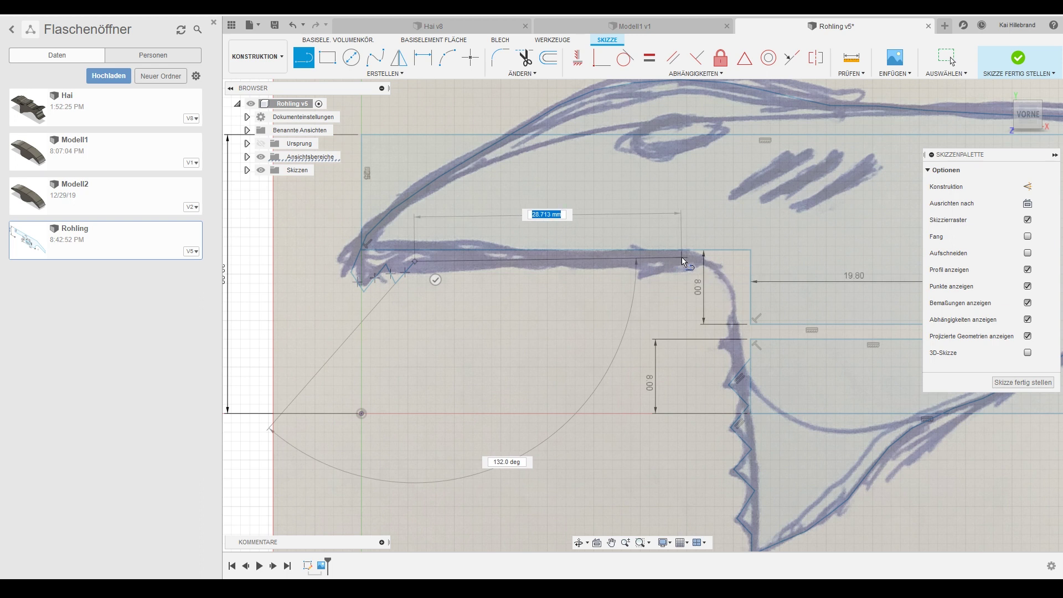
# - Draw the long upper jaw line and a tangent arc curving down to the outline
pyautogui.click(682, 257)
pyautogui.click(696, 261)
pyautogui.moveTo(697, 261); pyautogui.dragTo(753, 315)
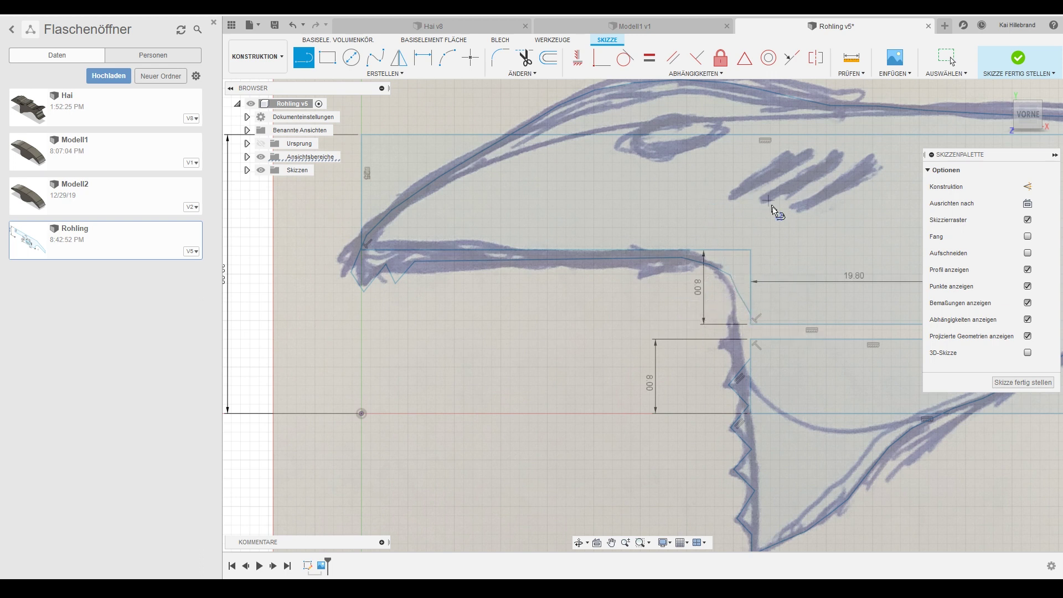
pyautogui.scroll(-2, 776, 212)
pyautogui.scroll(-2, 803, 197)
pyautogui.moveTo(803, 197); pyautogui.dragTo(550, 237, button='middle')
# - Zoom in on the shark's eye and begin tracing its outline with a fit-point spline
pyautogui.press('l')
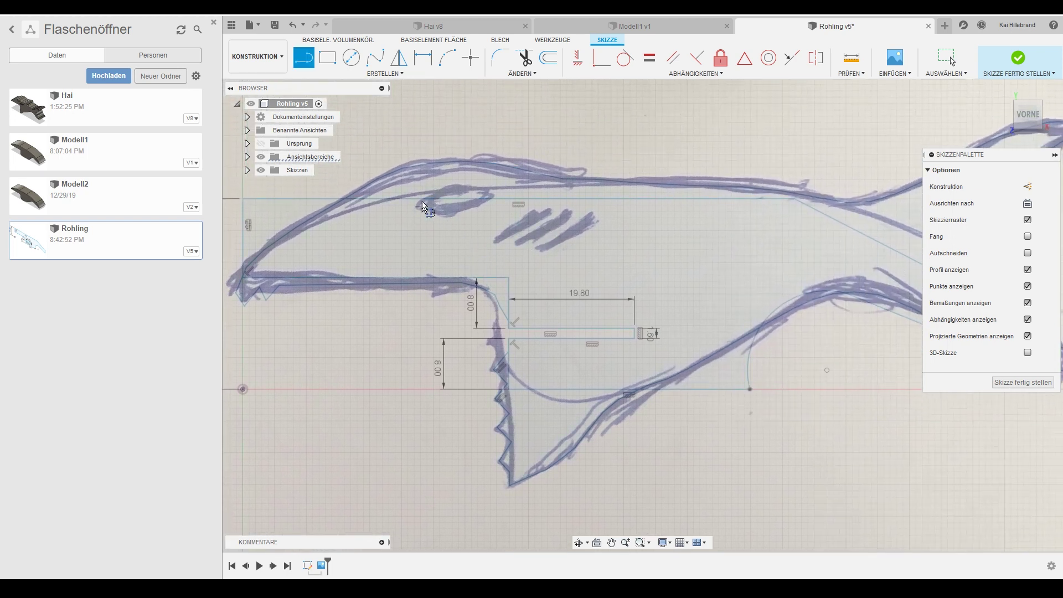
pyautogui.scroll(1, 425, 208)
pyautogui.scroll(2, 423, 182)
pyautogui.scroll(1, 449, 191)
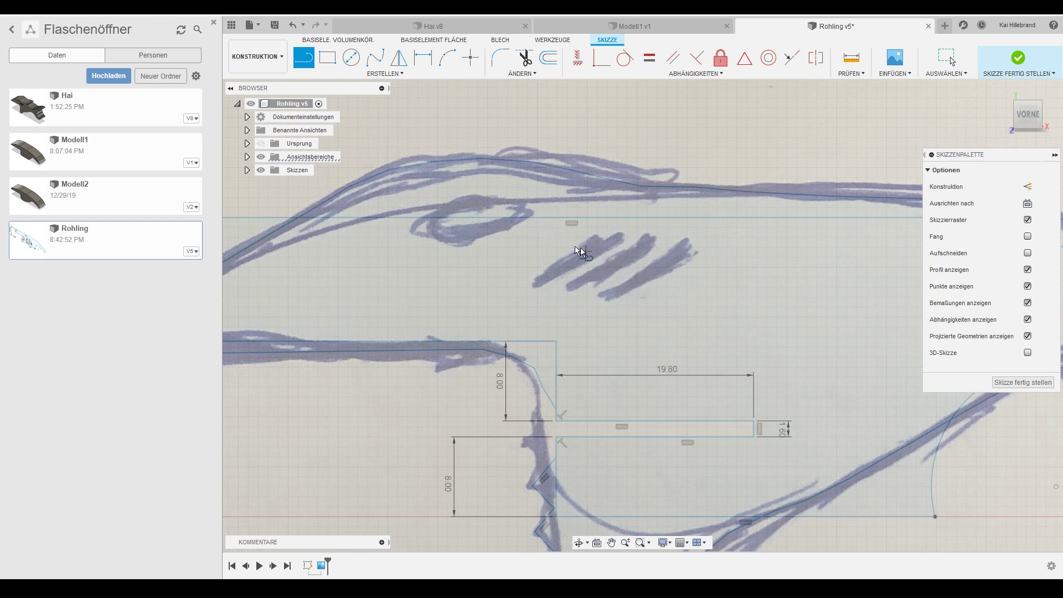
pyautogui.scroll(1, 438, 224)
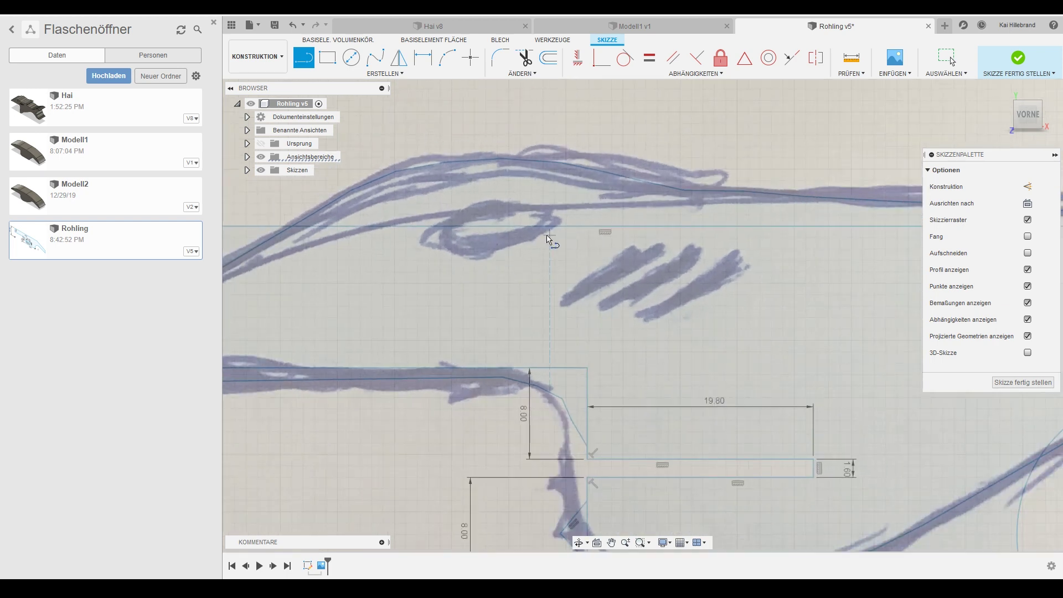
pyautogui.scroll(1, 548, 240)
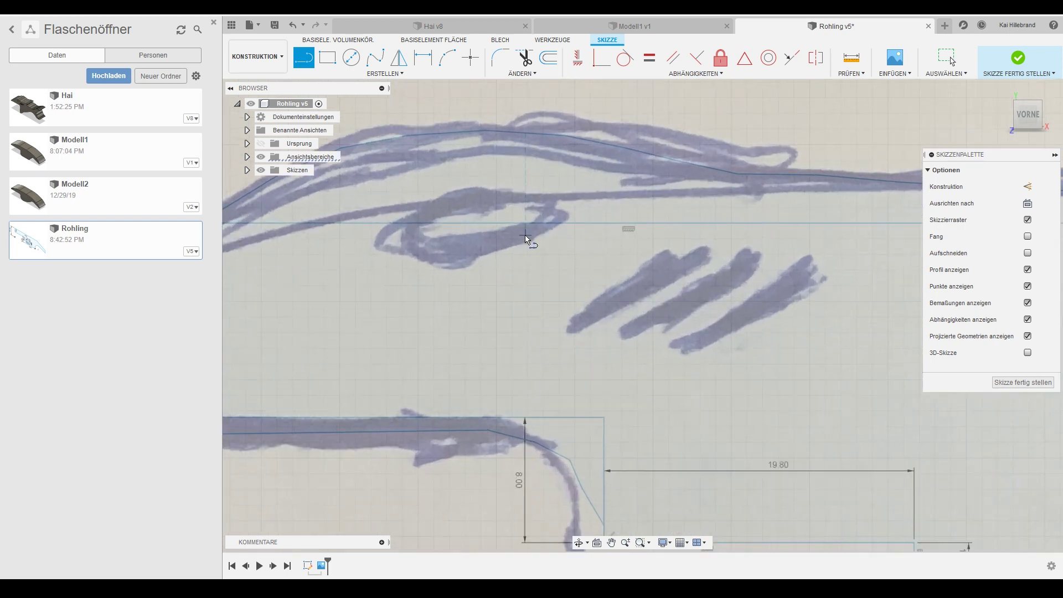
pyautogui.click(380, 65)
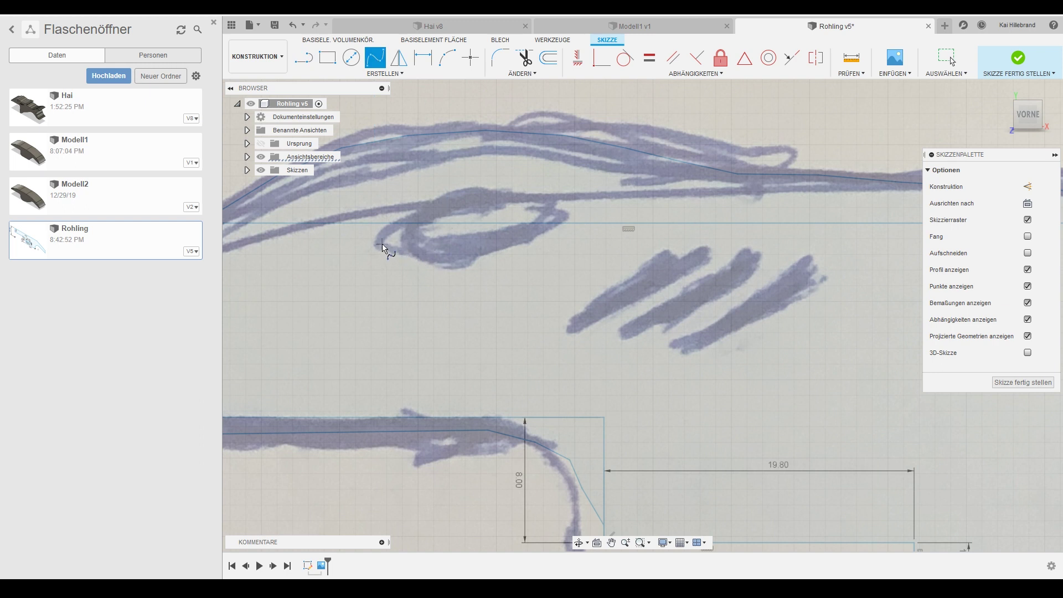
pyautogui.click(470, 201)
pyautogui.click(566, 217)
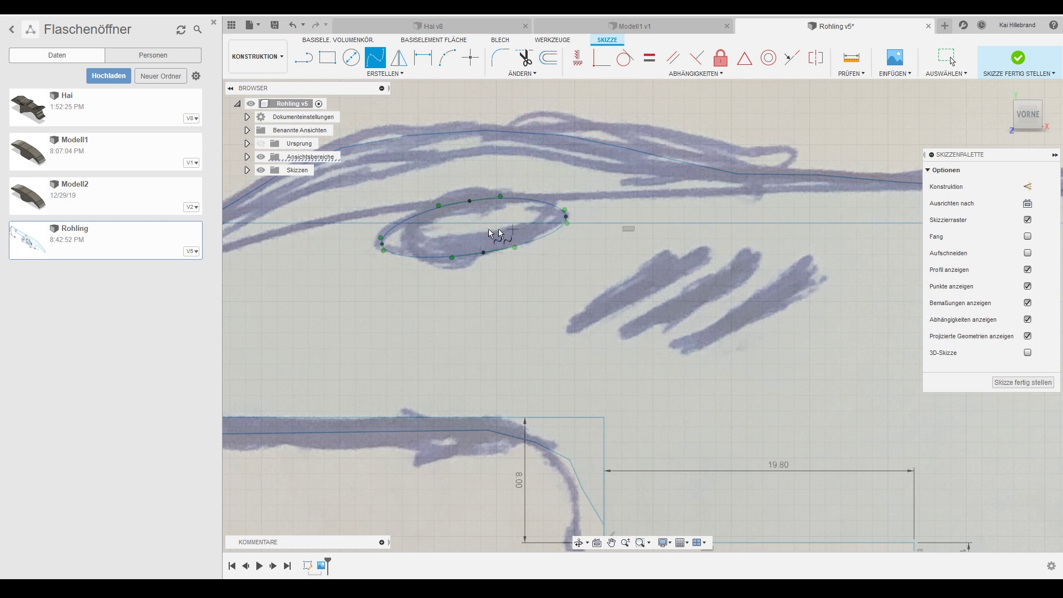
# - Outline the first two slanted gill slits behind the eye as closed straight-line shapes
pyautogui.press('l')
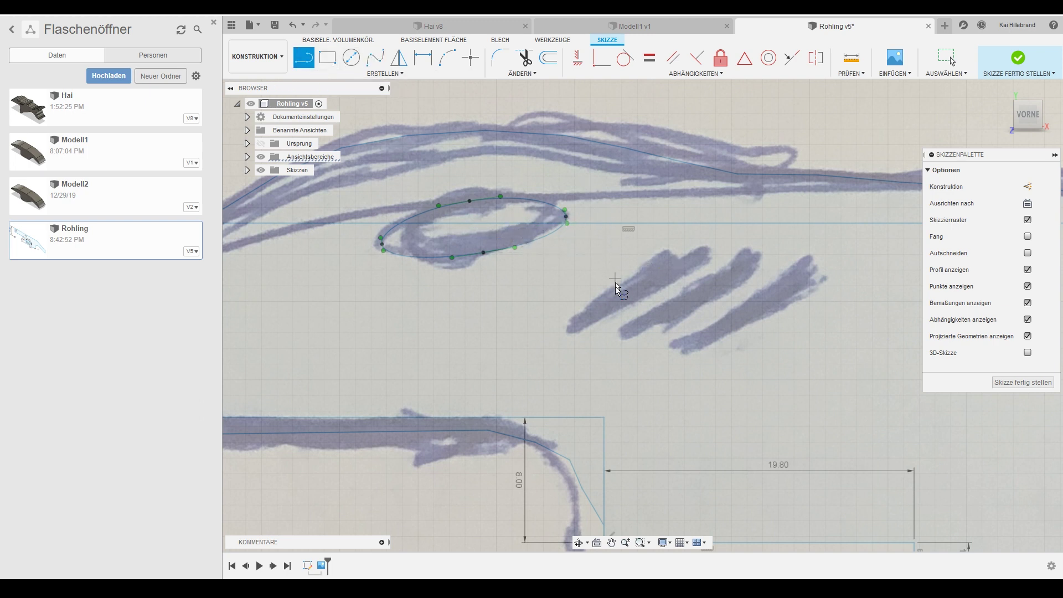
pyautogui.click(567, 320)
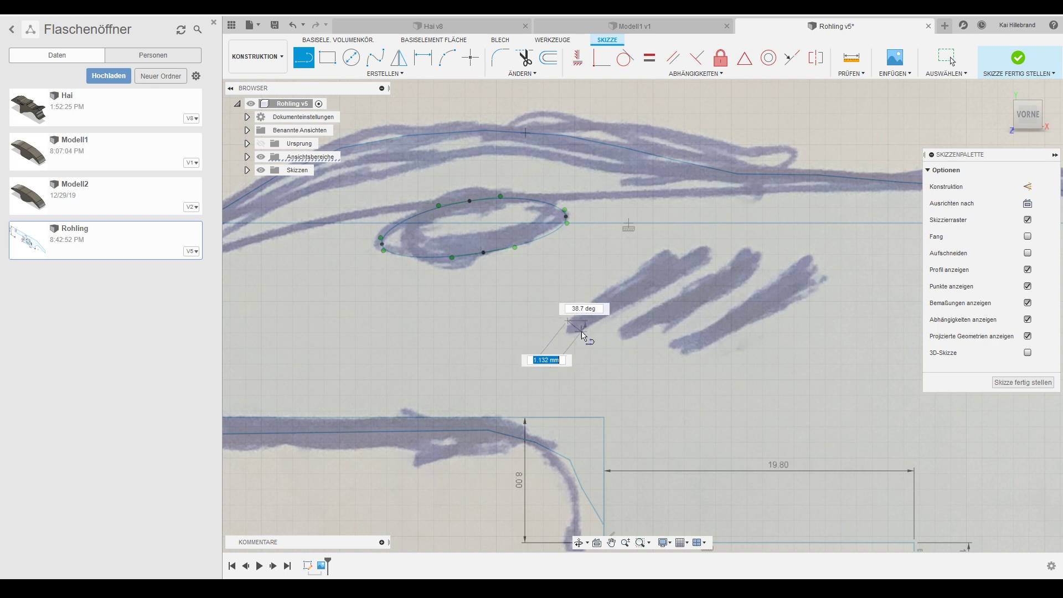
pyautogui.click(699, 257)
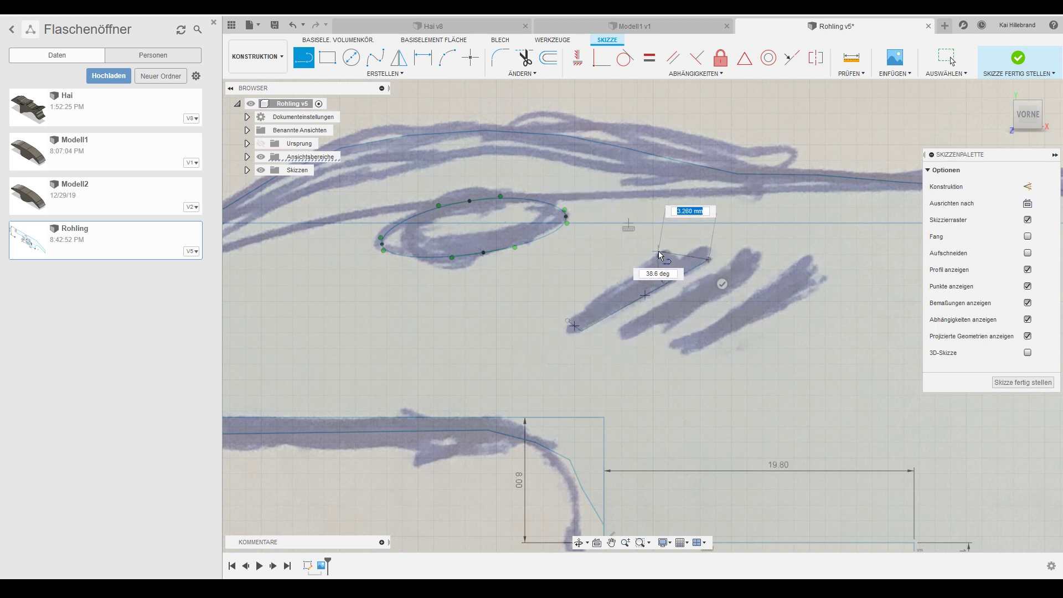
pyautogui.click(659, 251)
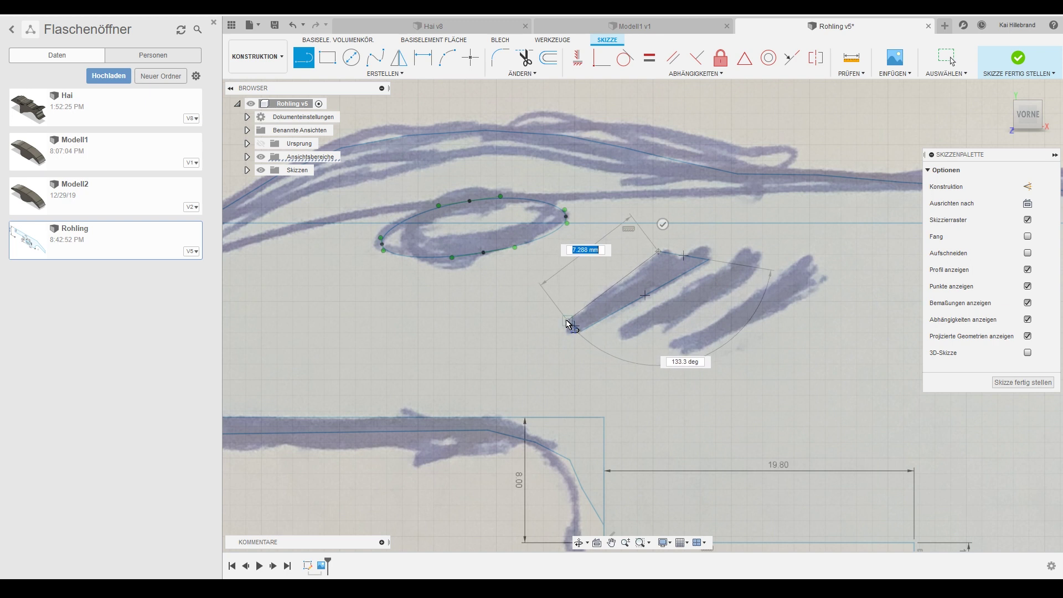
pyautogui.click(570, 326)
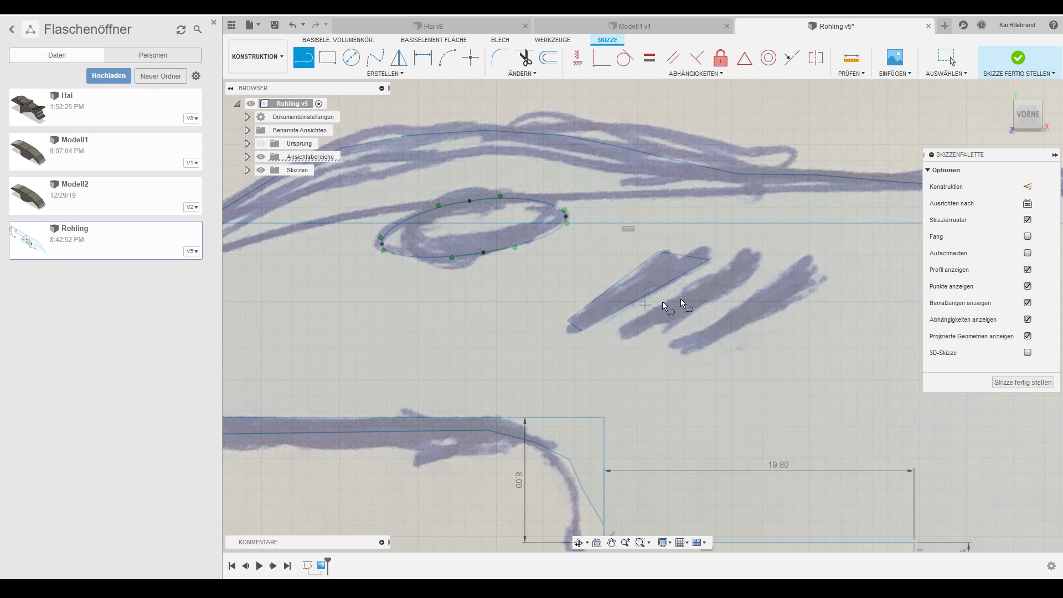
pyautogui.click(625, 334)
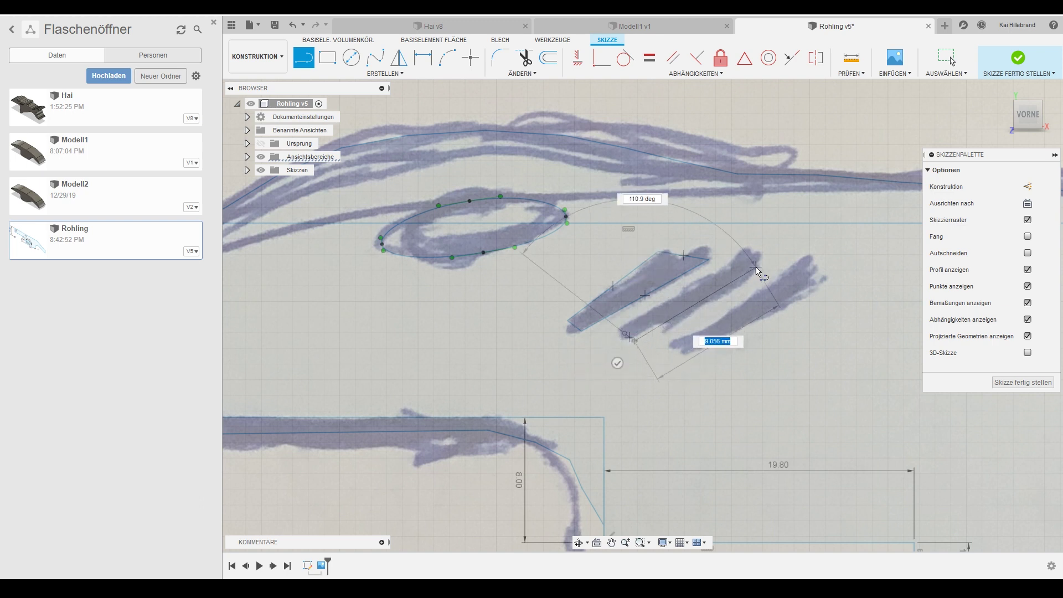
pyautogui.click(773, 266)
pyautogui.click(731, 265)
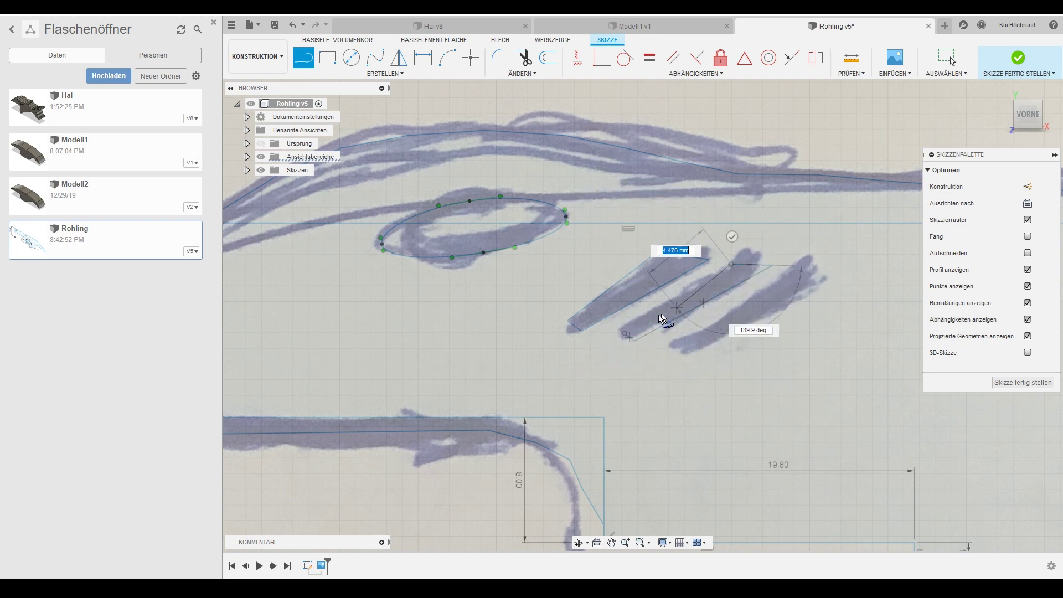
pyautogui.click(626, 334)
pyautogui.press('Escape')
# - Outline the third gill slit with straight lines
pyautogui.moveTo(801, 313); pyautogui.dragTo(652, 326, button='middle')
pyautogui.press('l')
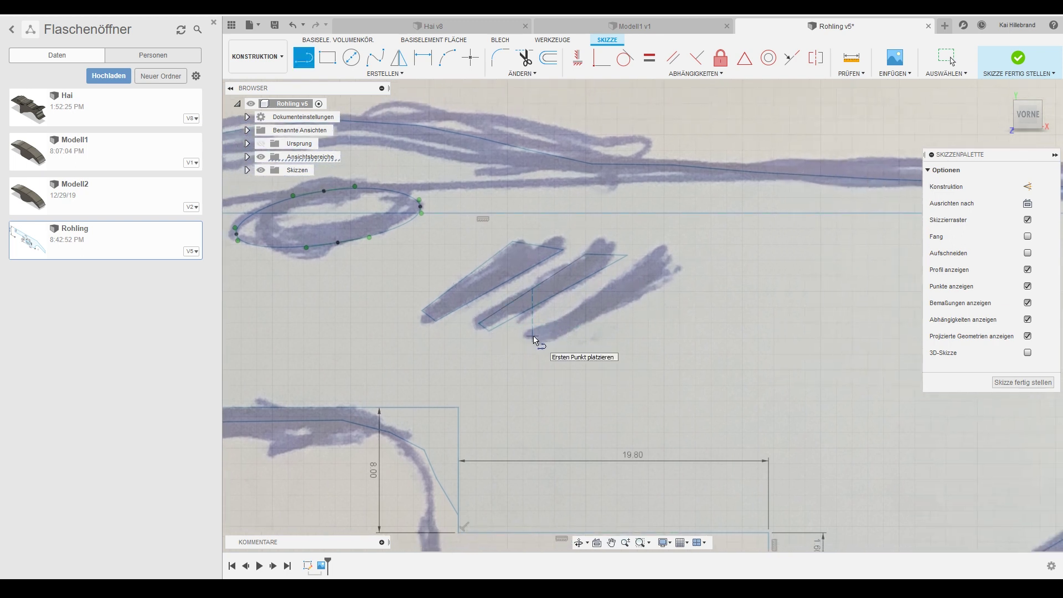
pyautogui.click(535, 337)
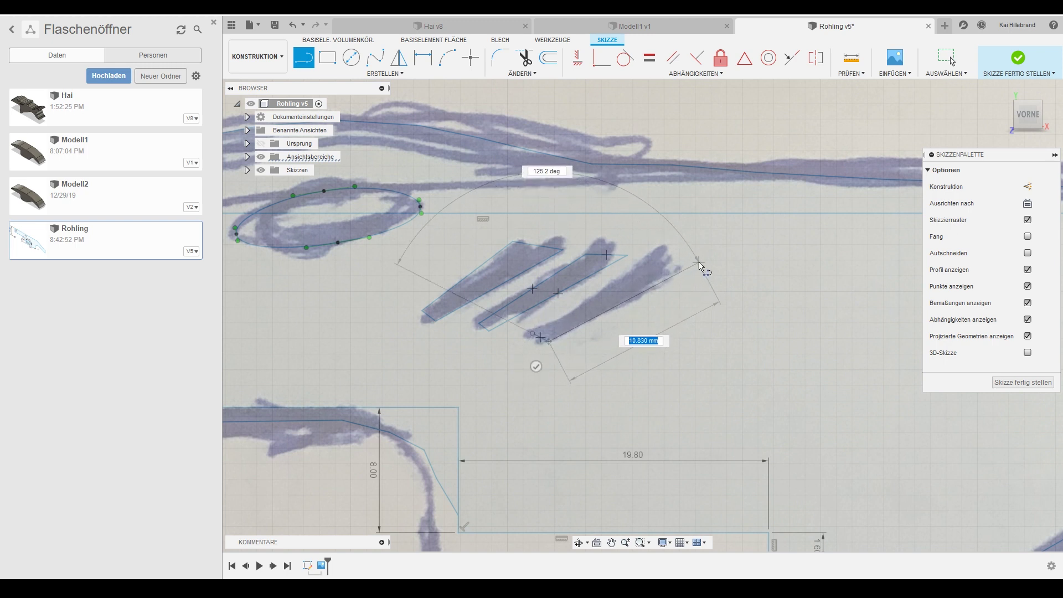
pyautogui.click(644, 264)
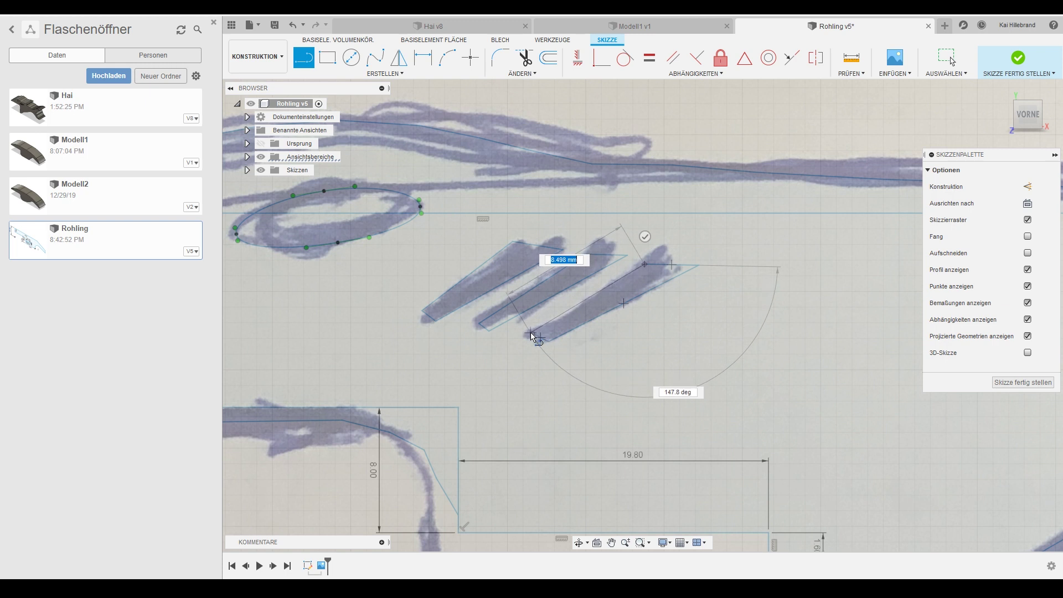
pyautogui.press('Escape')
# - Zoom out and pan across to view the whole shark from tail to head
pyautogui.scroll(-1, 421, 232)
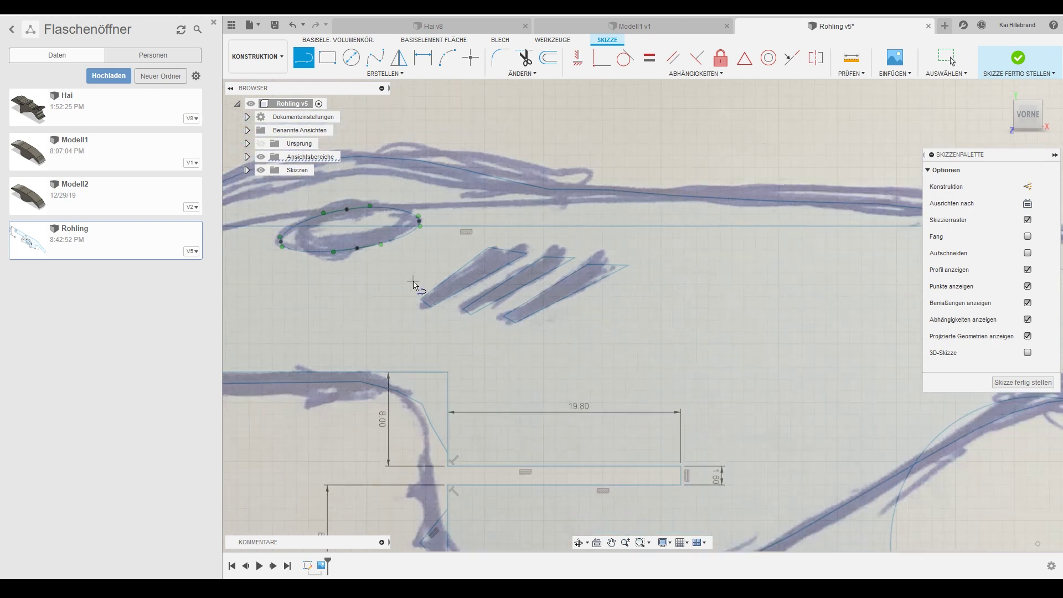
pyautogui.scroll(-1, 380, 260)
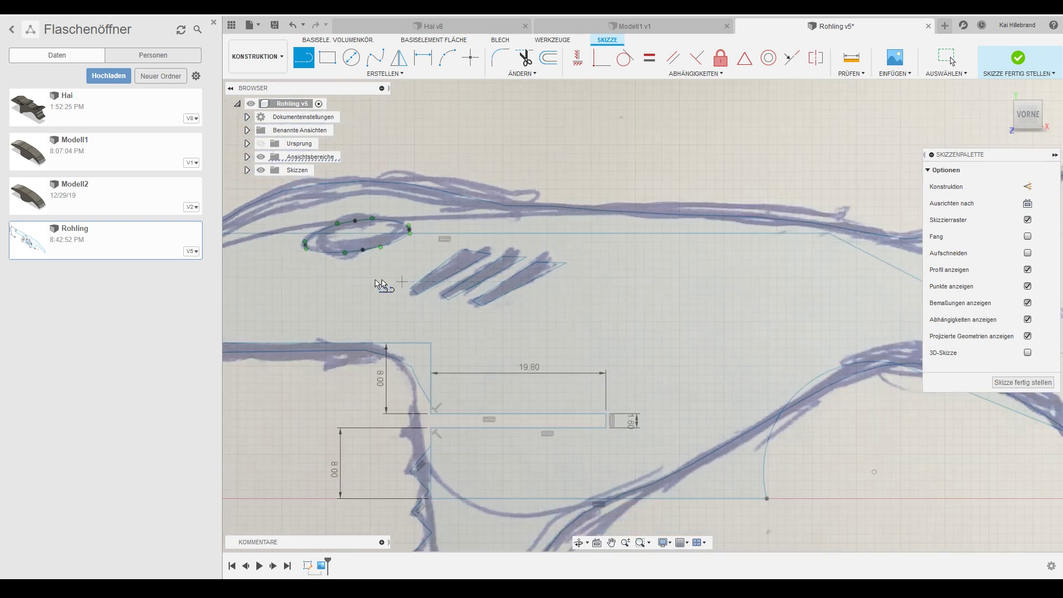
pyautogui.scroll(-1, 431, 260)
pyautogui.scroll(-1, 498, 238)
pyautogui.scroll(-1, 512, 266)
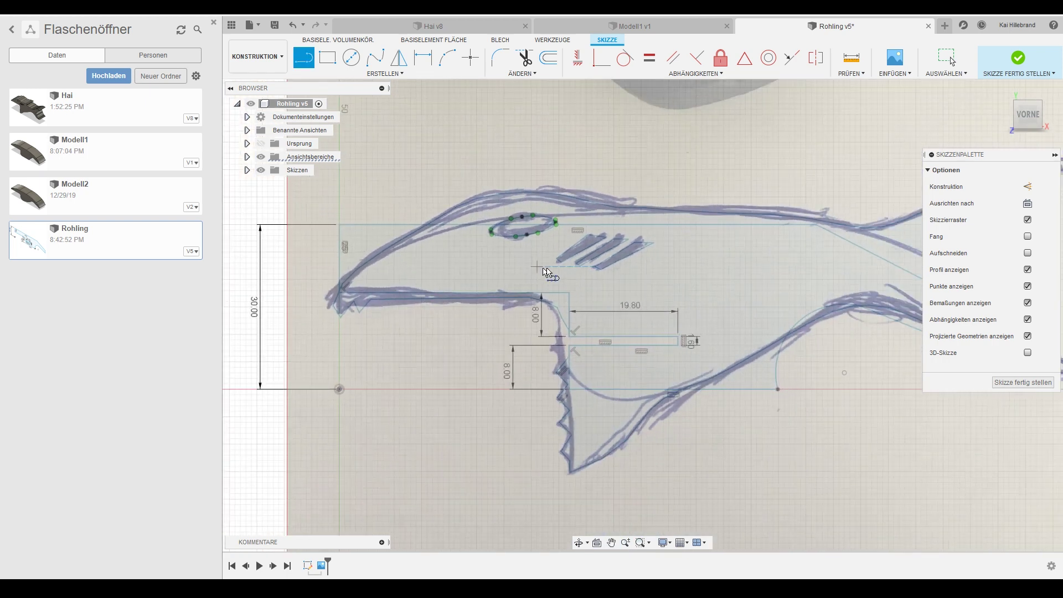
pyautogui.moveTo(547, 272); pyautogui.dragTo(520, 299, button='middle')
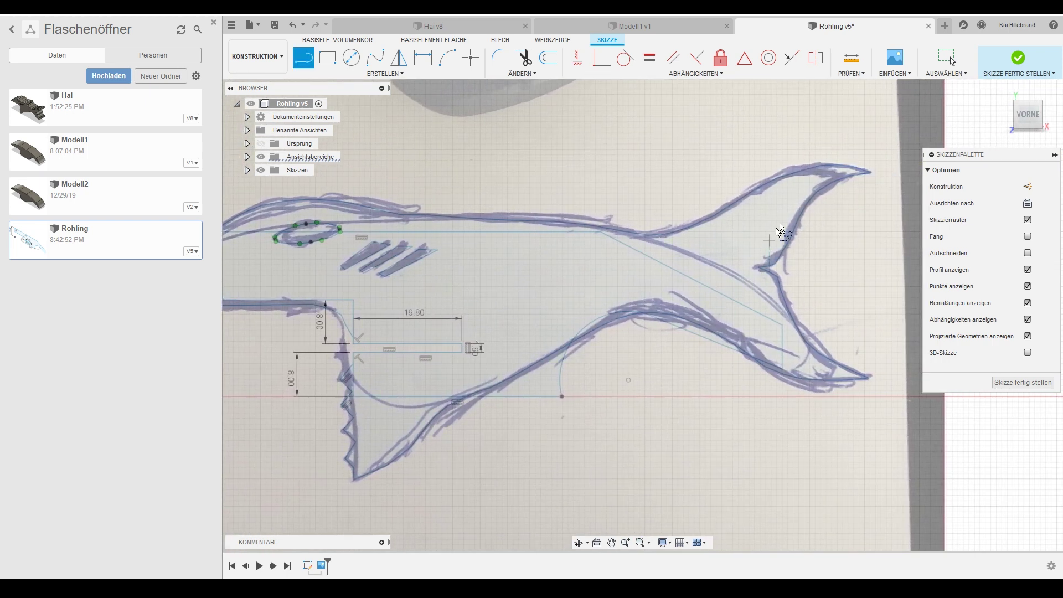
pyautogui.moveTo(616, 285); pyautogui.dragTo(639, 276, button='middle')
# - Finish the sketch and select the jaw, body, upper body and lower jaw profiles for Drücken/Ziehen
pyautogui.click(1050, 383)
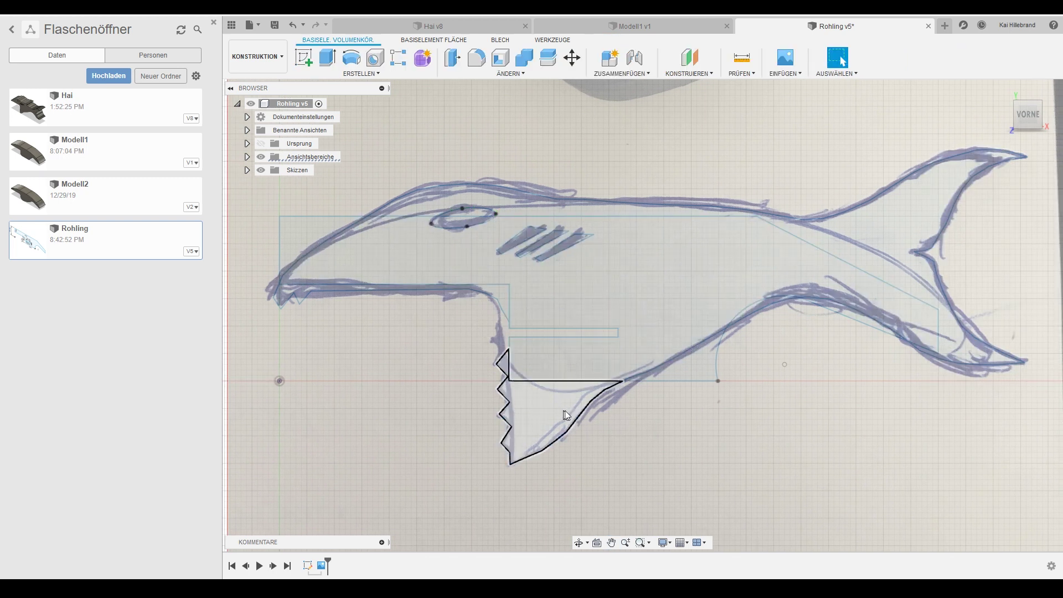
pyautogui.click(454, 61)
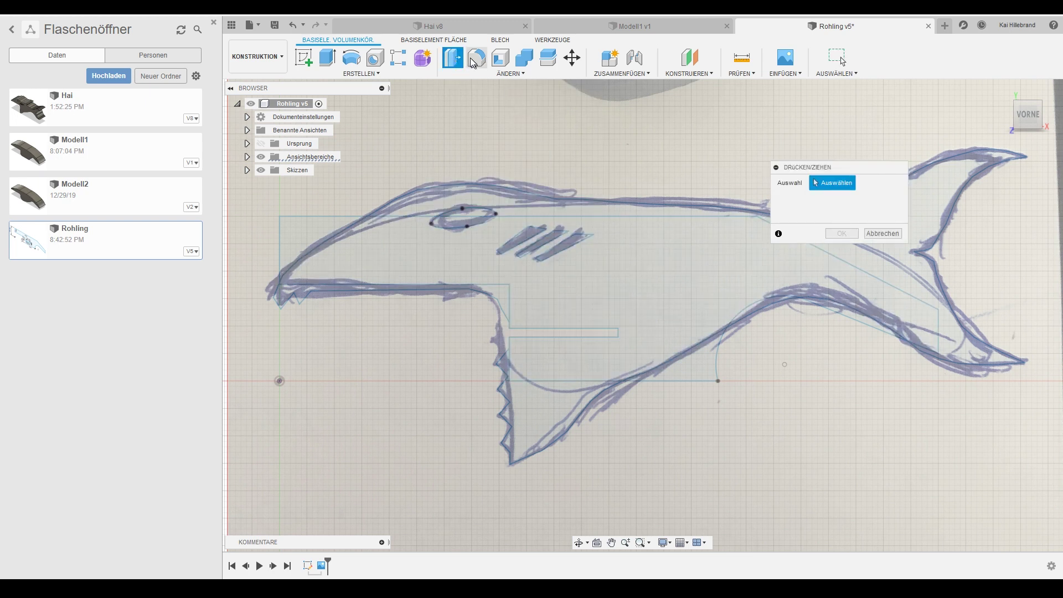
pyautogui.moveTo(615, 246); pyautogui.dragTo(564, 227, button='middle')
pyautogui.scroll(2, 339, 268)
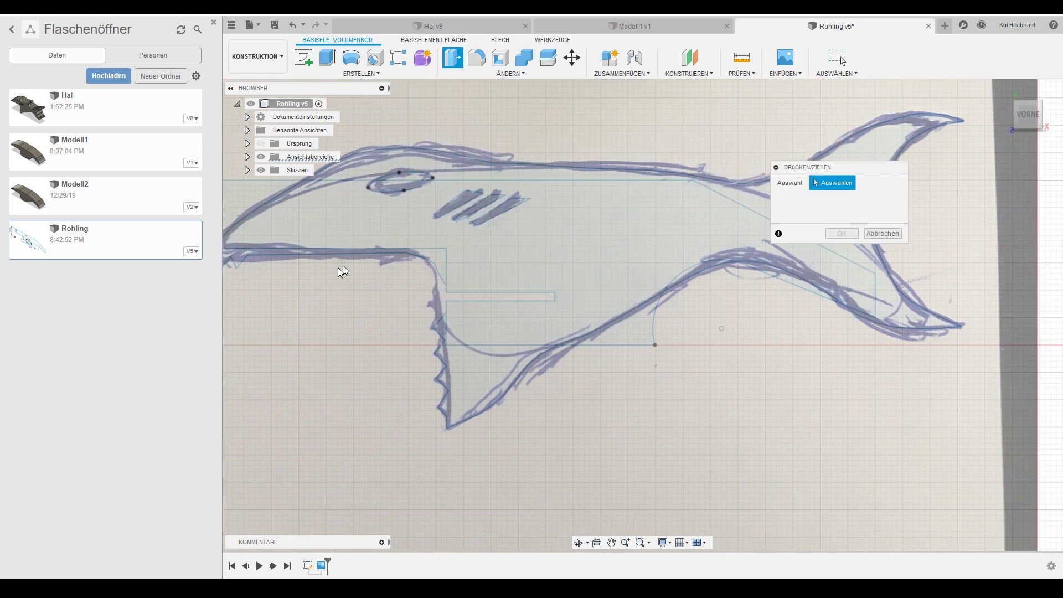
pyautogui.scroll(-2, 439, 269)
pyautogui.click(338, 262)
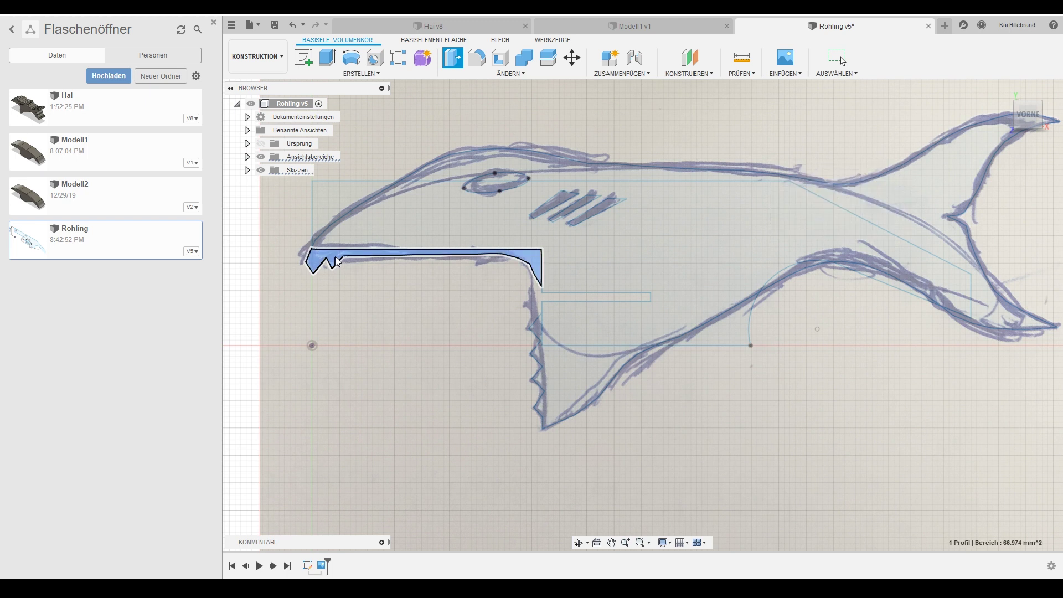
pyautogui.click(355, 231)
pyautogui.click(464, 163)
pyautogui.click(583, 365)
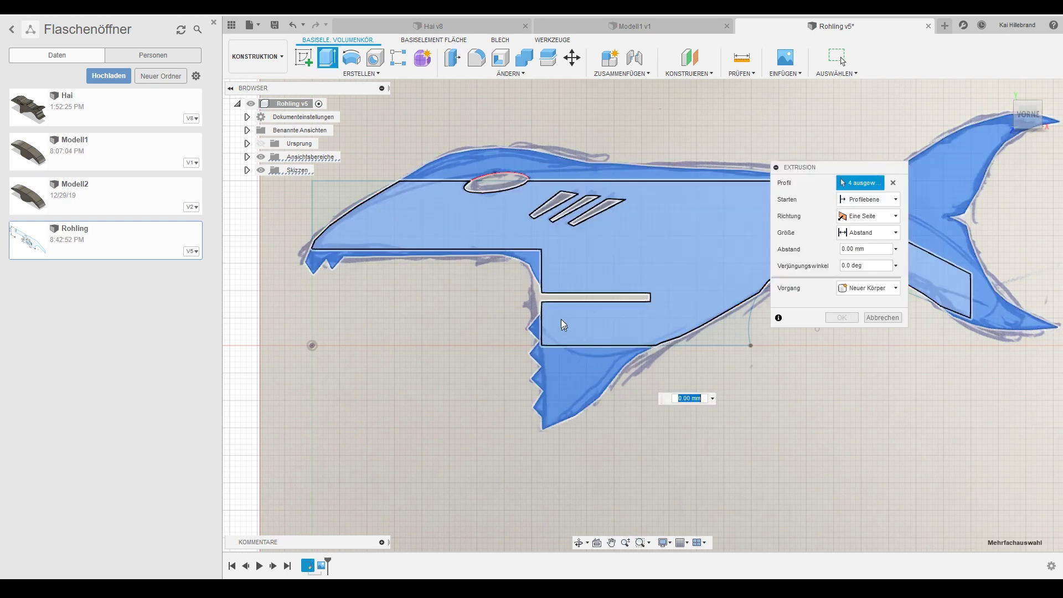
# - Add the thin sliver along the jaw curve as the fifth profile
pyautogui.moveTo(662, 258); pyautogui.dragTo(376, 275, button='middle')
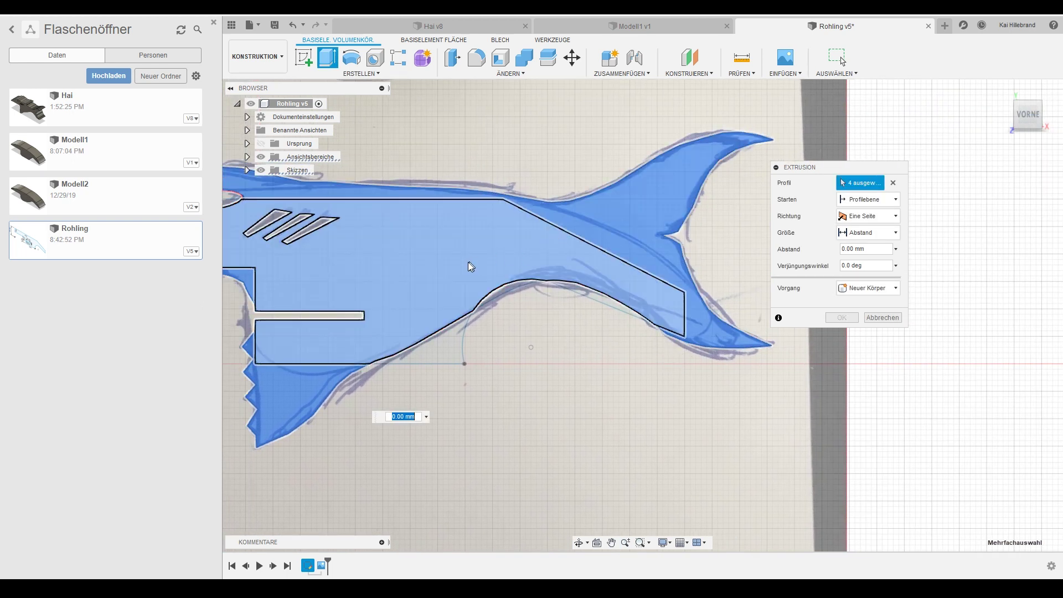
pyautogui.scroll(1, 543, 293)
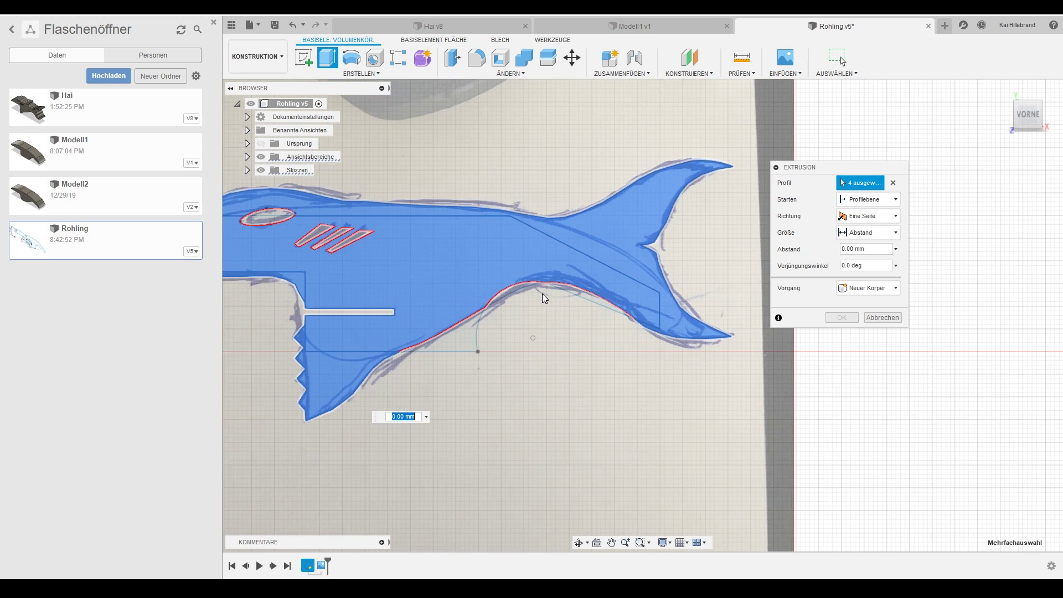
pyautogui.scroll(2, 544, 282)
pyautogui.scroll(3, 554, 282)
pyautogui.scroll(1, 548, 288)
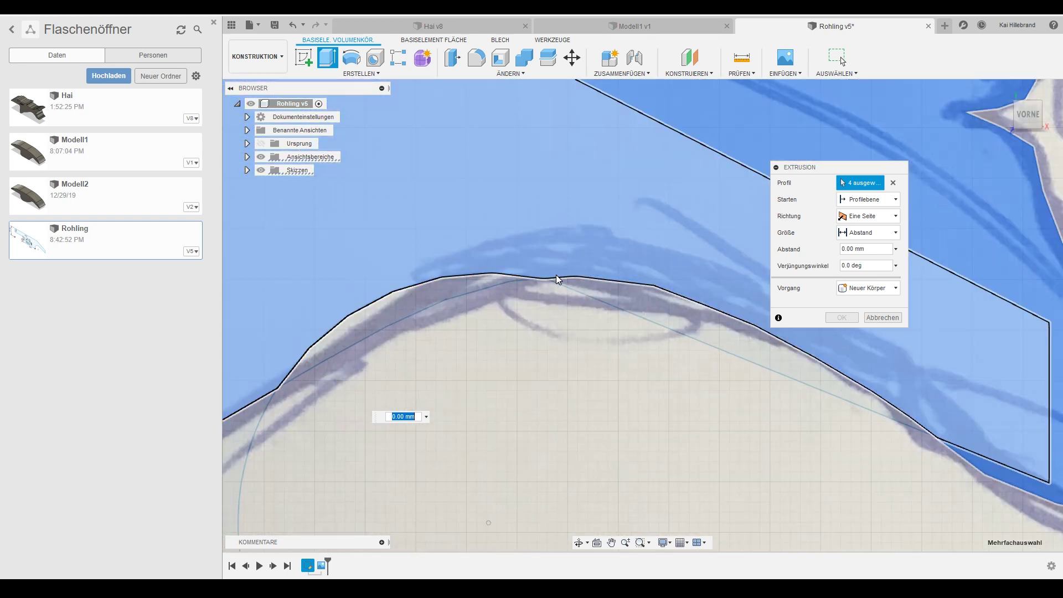
pyautogui.scroll(-1, 508, 323)
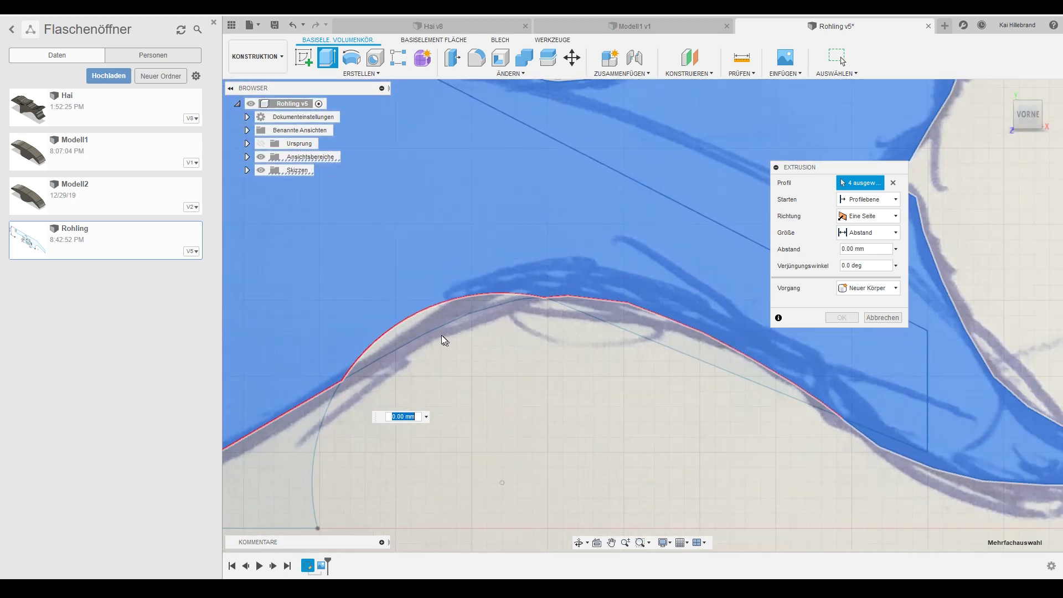
pyautogui.click(453, 322)
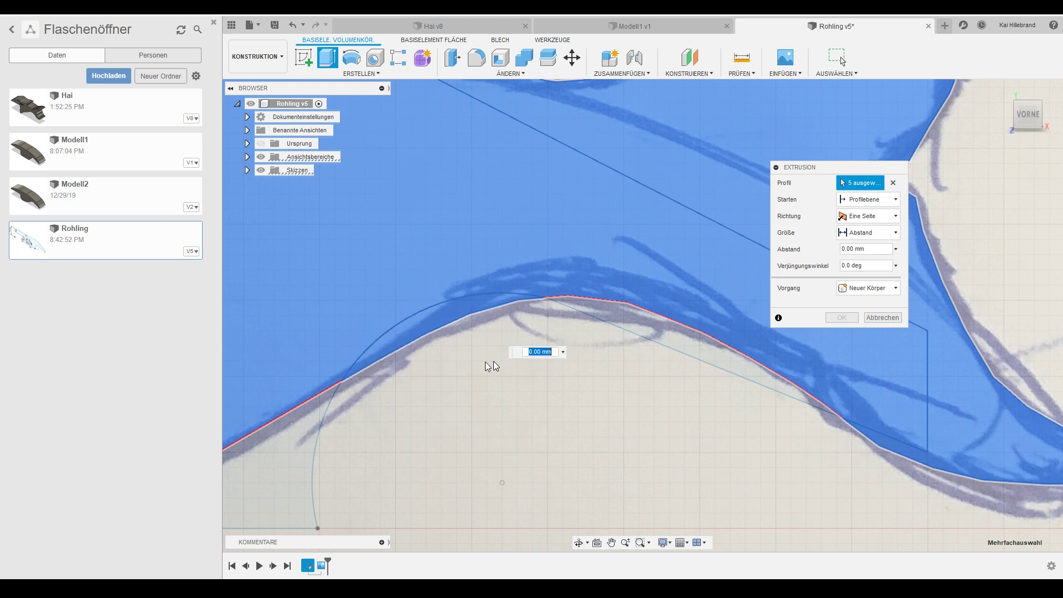
pyautogui.scroll(-2, 447, 380)
pyautogui.scroll(-3, 448, 379)
pyautogui.moveTo(352, 323); pyautogui.dragTo(668, 295, button='middle')
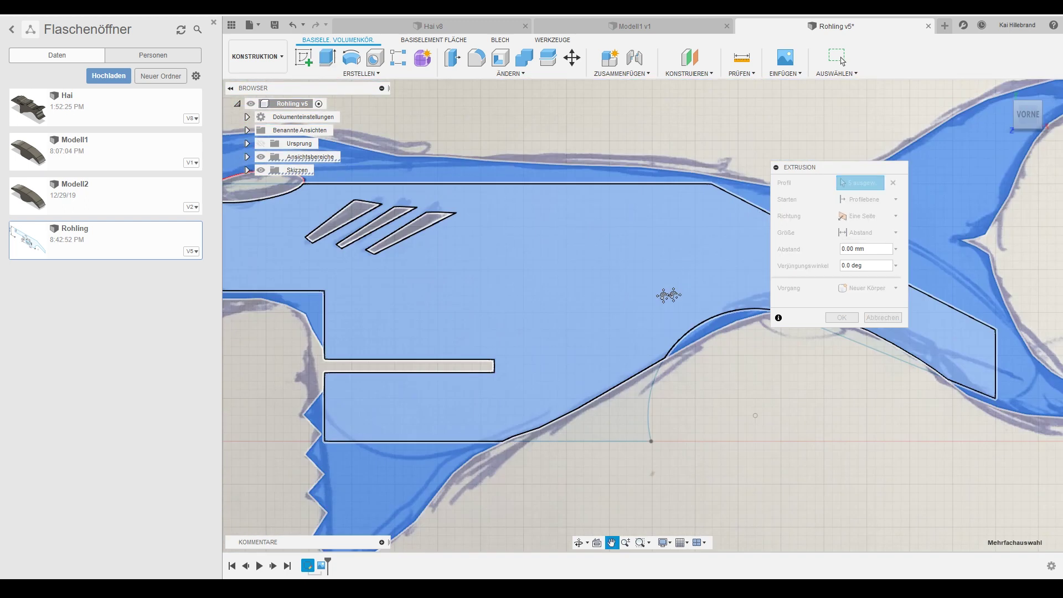
pyautogui.scroll(-1, 669, 295)
pyautogui.scroll(-1, 591, 290)
pyautogui.moveTo(591, 289)
pyautogui.mouseDown(button='middle')
pyautogui.moveTo(667, 310)
pyautogui.moveTo(603, 317)
pyautogui.mouseUp(button='middle')
pyautogui.scroll(-1, 686, 307)
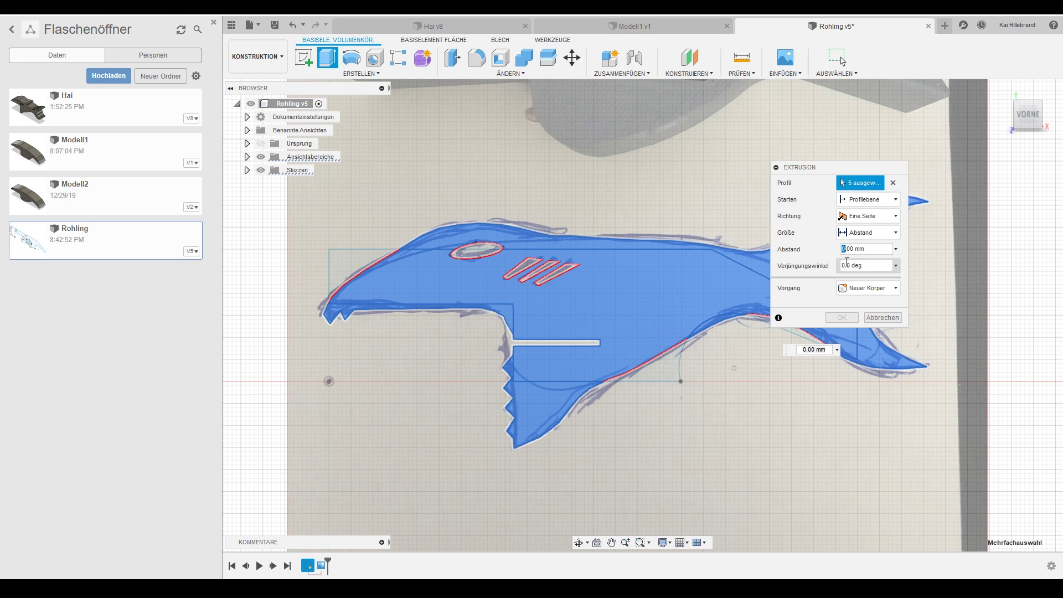
pyautogui.click(866, 248)
pyautogui.write('25')
# - Extrude the five profiles 25 mm as a new body
pyautogui.press('Tab')
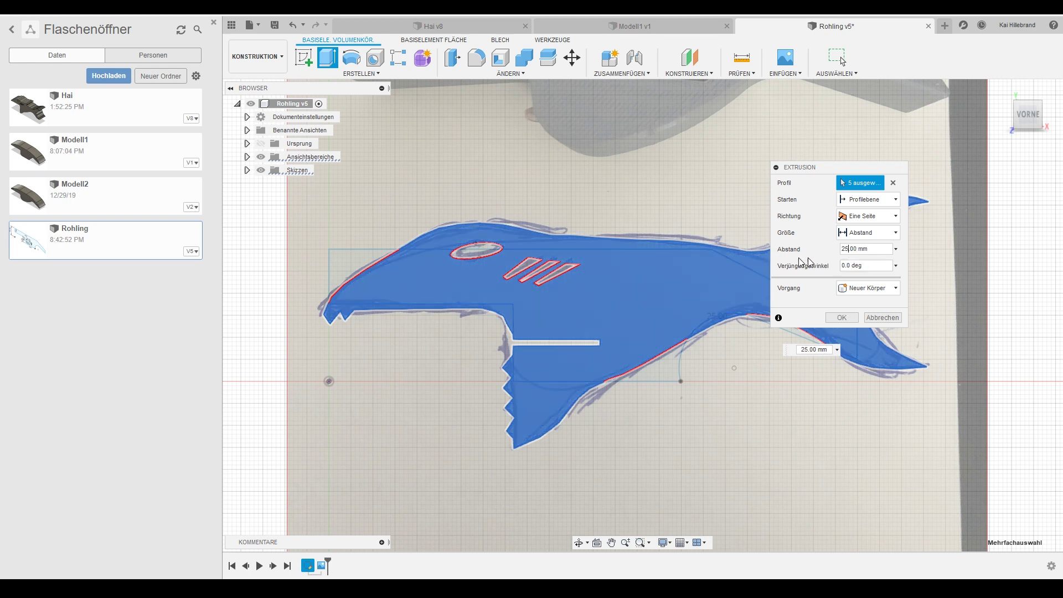
pyautogui.keyDown('shift'); pyautogui.moveTo(431, 341); pyautogui.dragTo(609, 343, button='middle'); pyautogui.keyUp('shift')
pyautogui.keyDown('shift'); pyautogui.moveTo(497, 366); pyautogui.dragTo(489, 358, button='middle'); pyautogui.keyUp('shift')
pyautogui.keyDown('shift'); pyautogui.moveTo(550, 345); pyautogui.dragTo(511, 348, button='middle'); pyautogui.keyUp('shift')
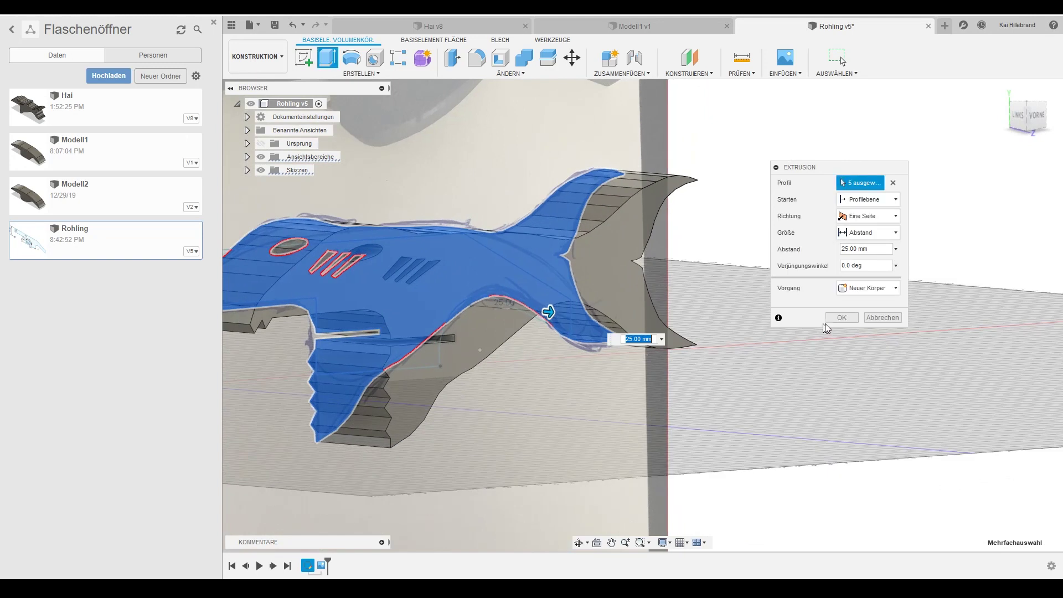
pyautogui.click(842, 318)
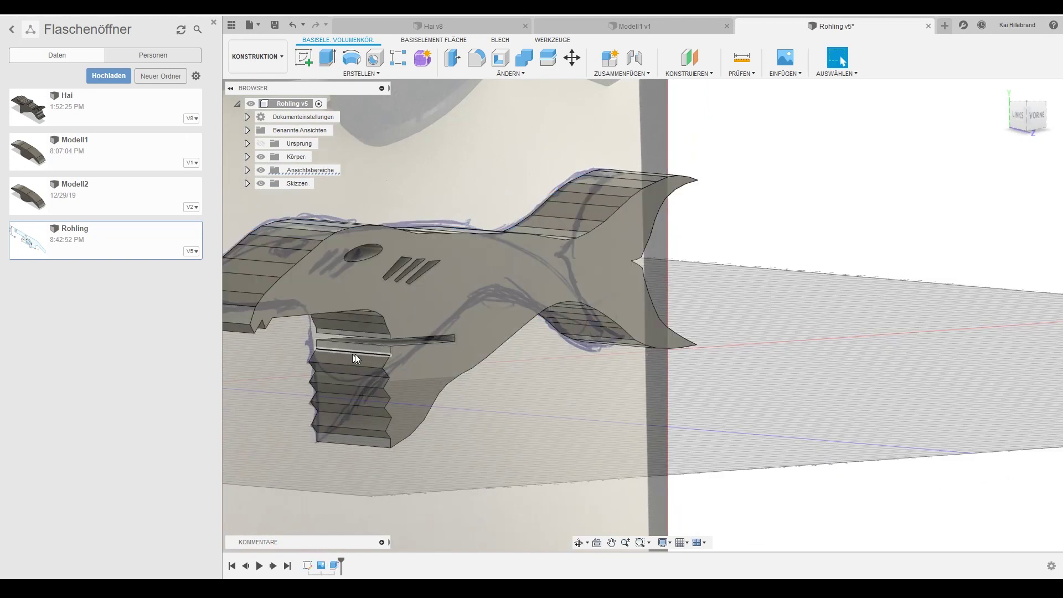
# - Hide the IMG_2299 canvas under Ansichtsbereiche and orbit to an oblique view of the cap slot
pyautogui.keyDown('shift'); pyautogui.moveTo(354, 357); pyautogui.dragTo(612, 355, button='middle'); pyautogui.keyUp('shift')
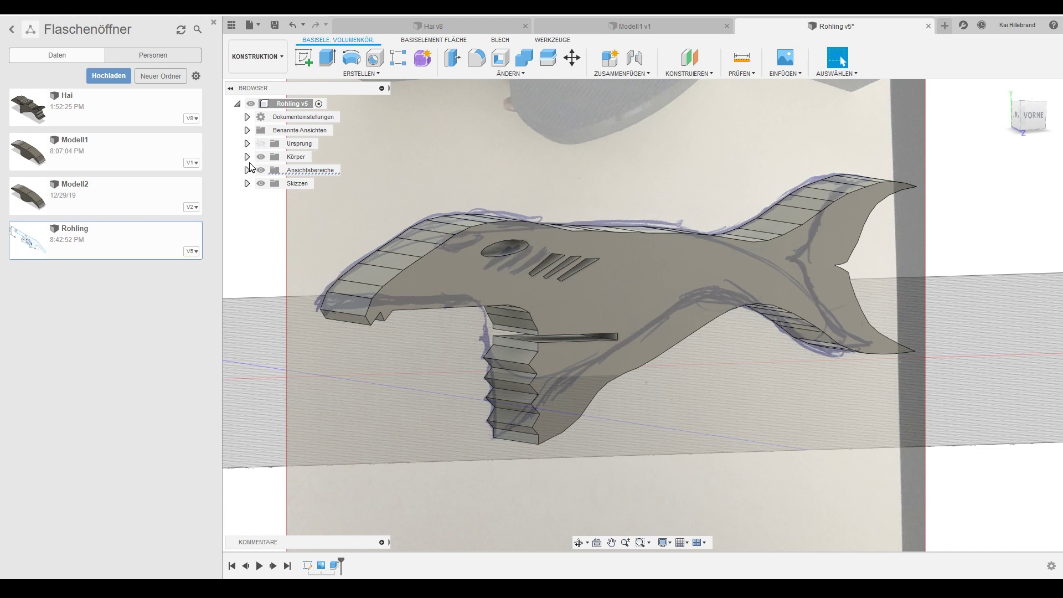
pyautogui.click(247, 157)
pyautogui.click(246, 131)
pyautogui.click(247, 170)
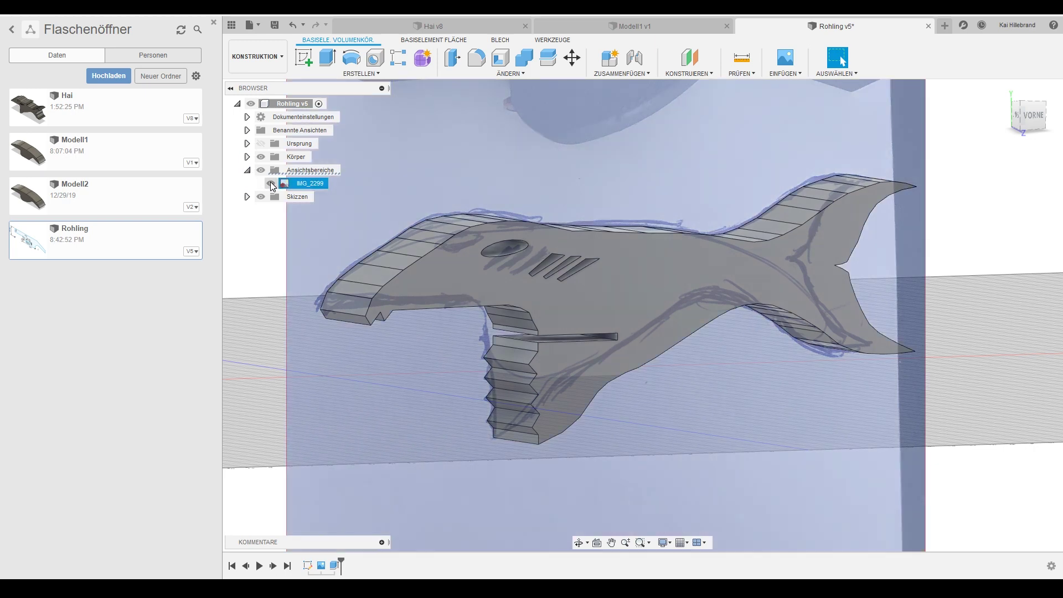
pyautogui.click(271, 184)
pyautogui.keyDown('shift'); pyautogui.moveTo(455, 332); pyautogui.dragTo(605, 344, button='middle'); pyautogui.keyUp('shift')
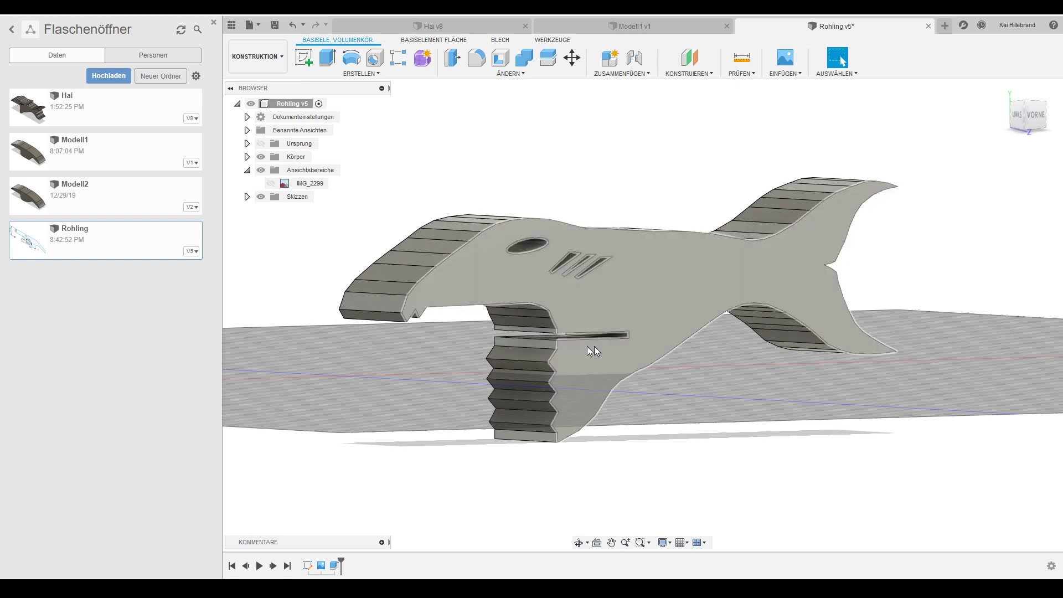
pyautogui.keyDown('shift'); pyautogui.moveTo(473, 347); pyautogui.dragTo(685, 349, button='middle'); pyautogui.keyUp('shift')
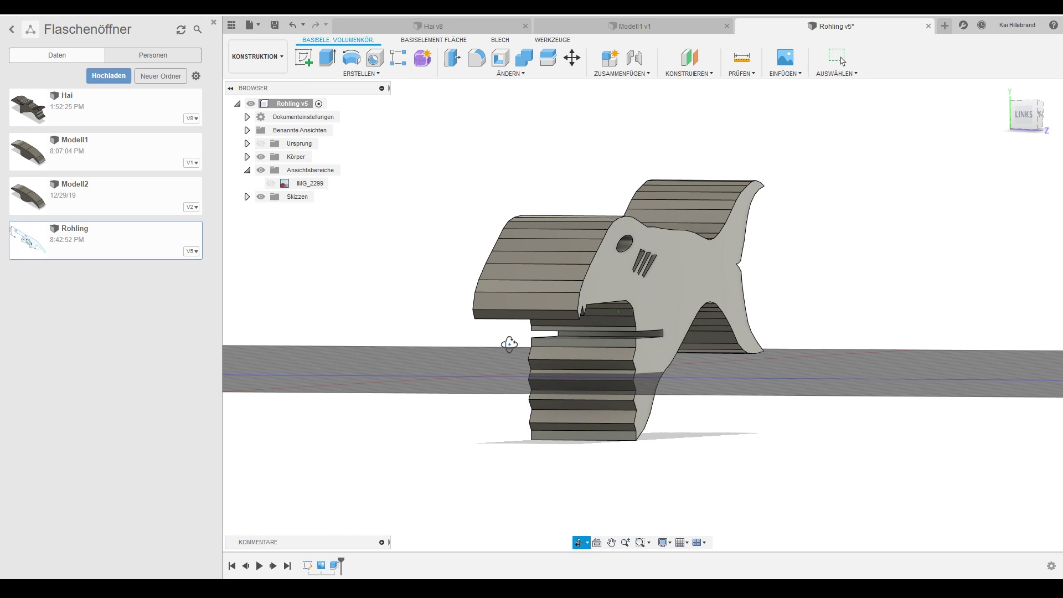
pyautogui.scroll(3, 684, 348)
pyautogui.scroll(3, 637, 344)
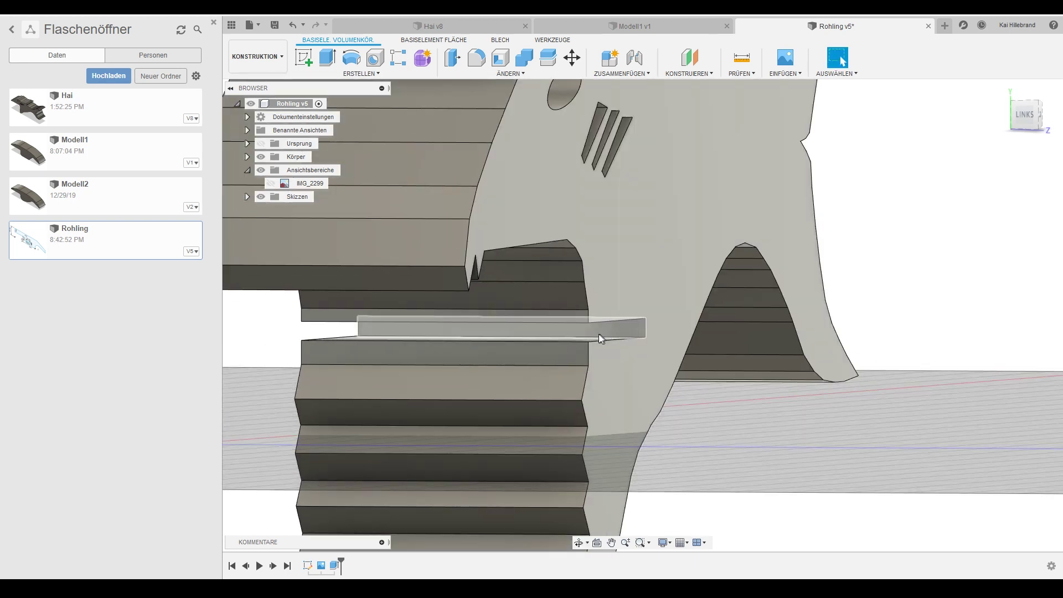
pyautogui.keyDown('shift'); pyautogui.moveTo(629, 330); pyautogui.dragTo(592, 350, button='middle'); pyautogui.keyUp('shift')
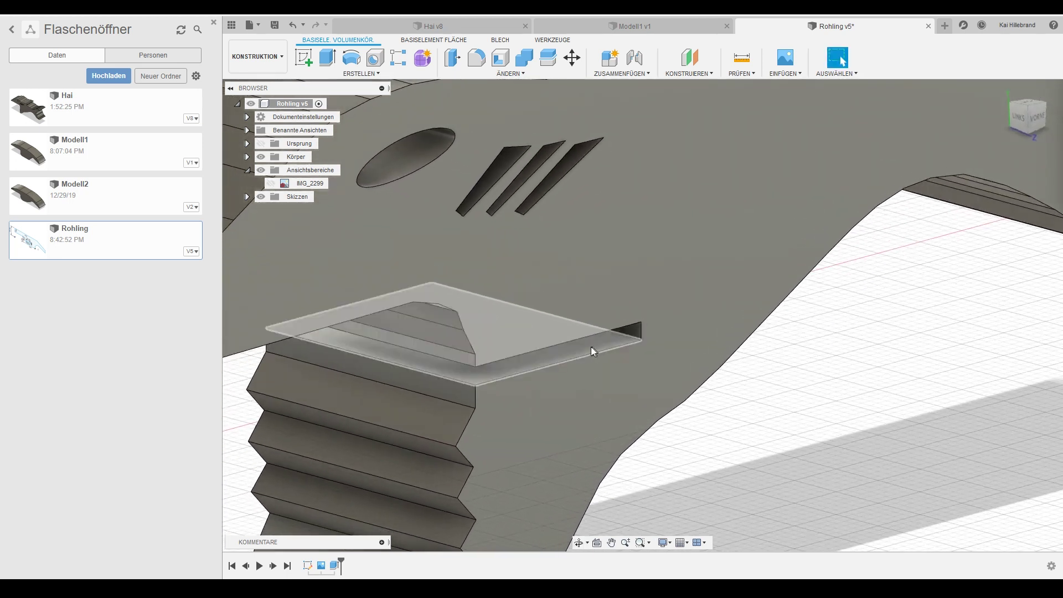
# - Start a new sketch on the cap-slot face and hide the Körper3 body
pyautogui.click(571, 351)
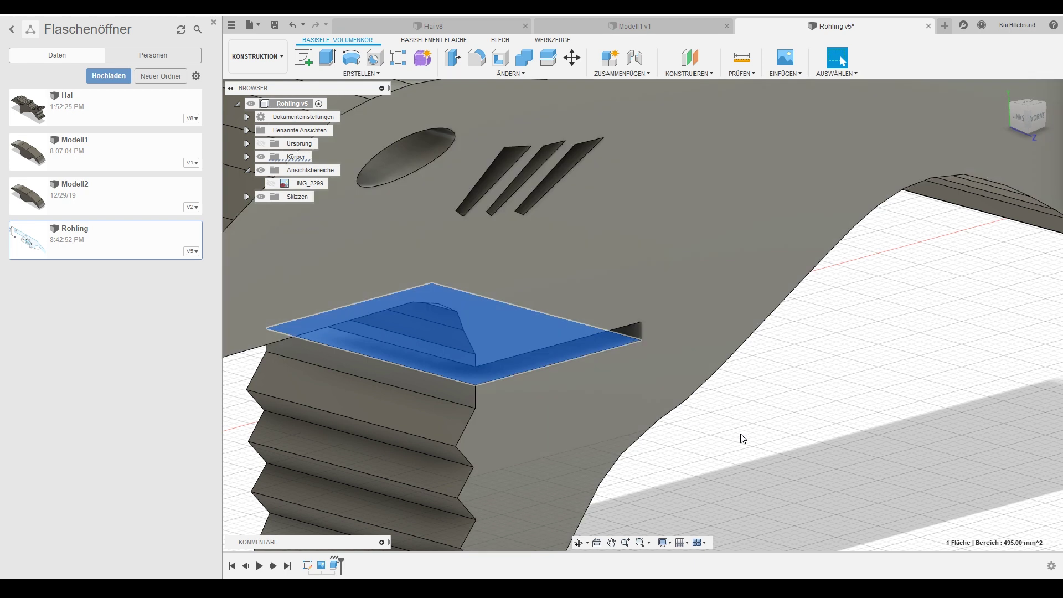
pyautogui.click(740, 434)
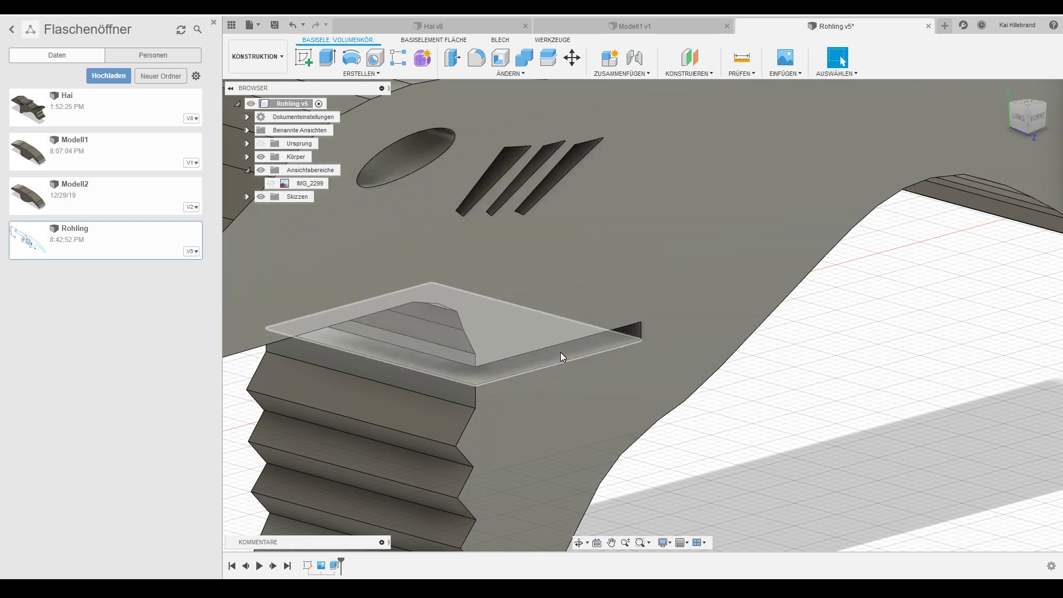
pyautogui.click(560, 352)
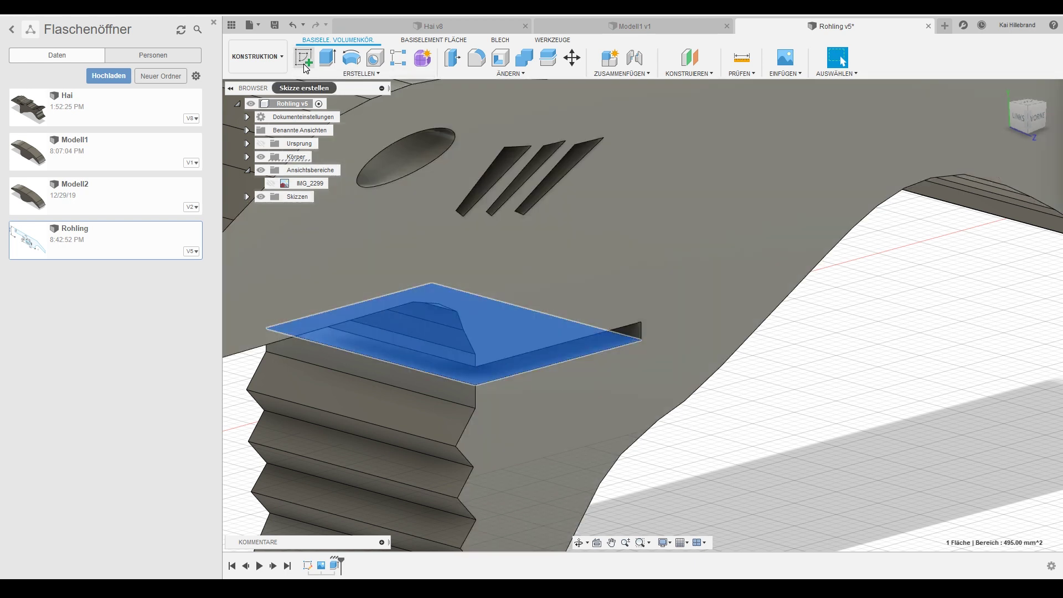
pyautogui.click(303, 64)
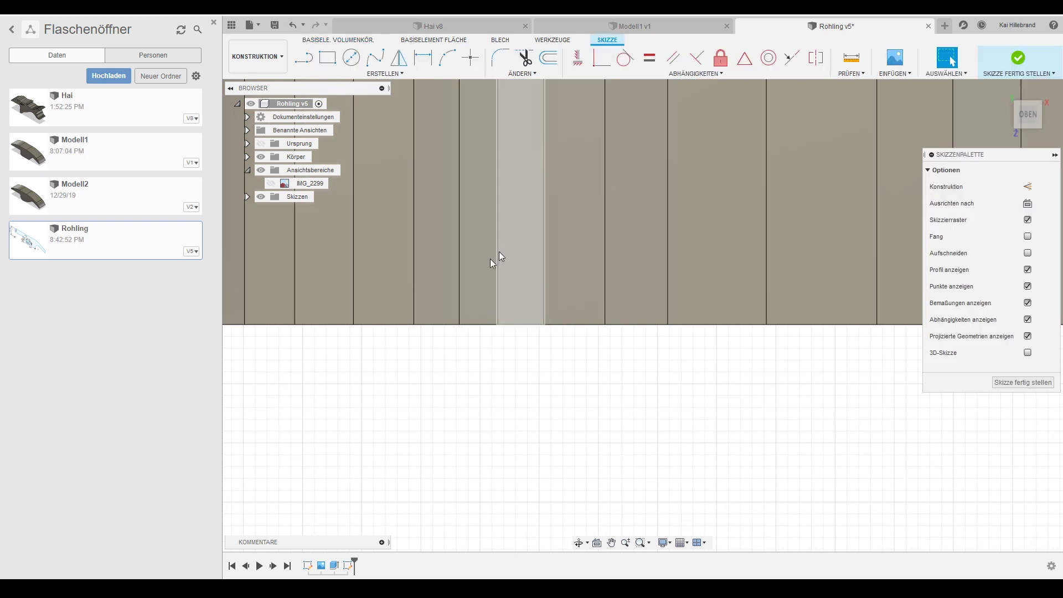
pyautogui.click(246, 157)
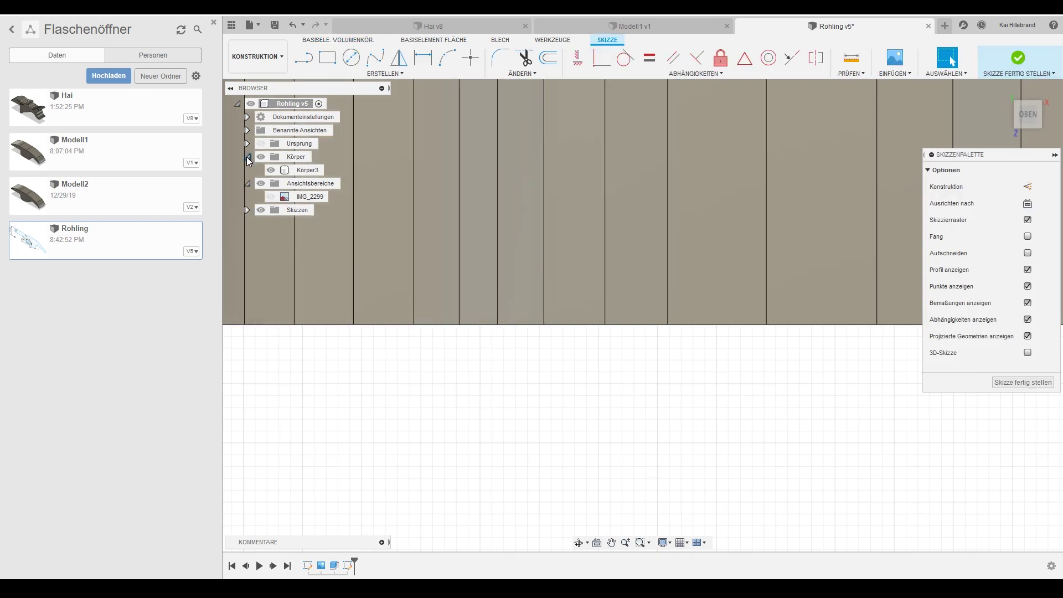
pyautogui.click(271, 171)
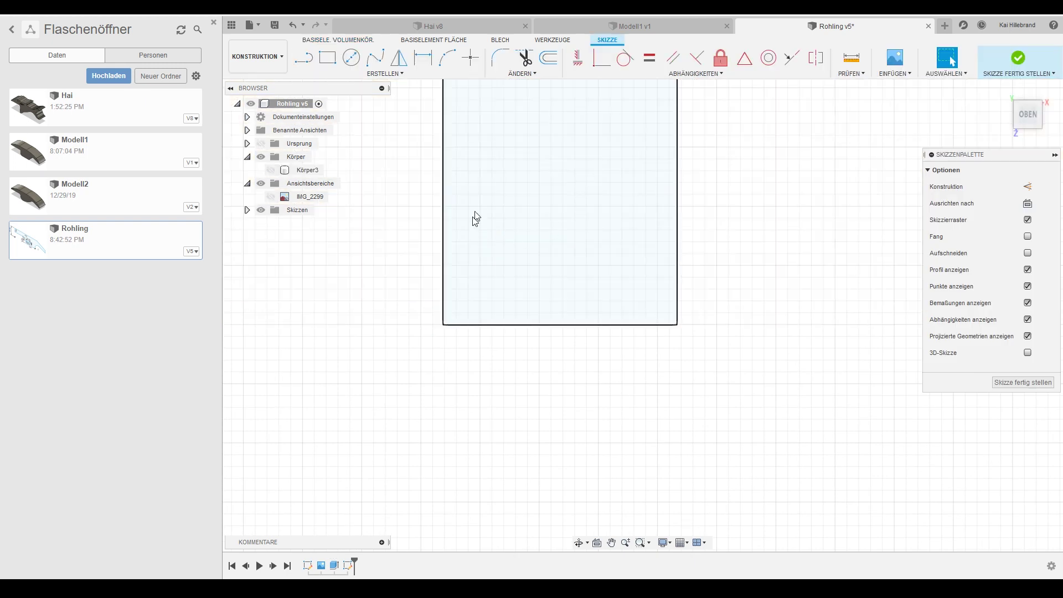
pyautogui.moveTo(380, 206); pyautogui.dragTo(375, 308, button='middle')
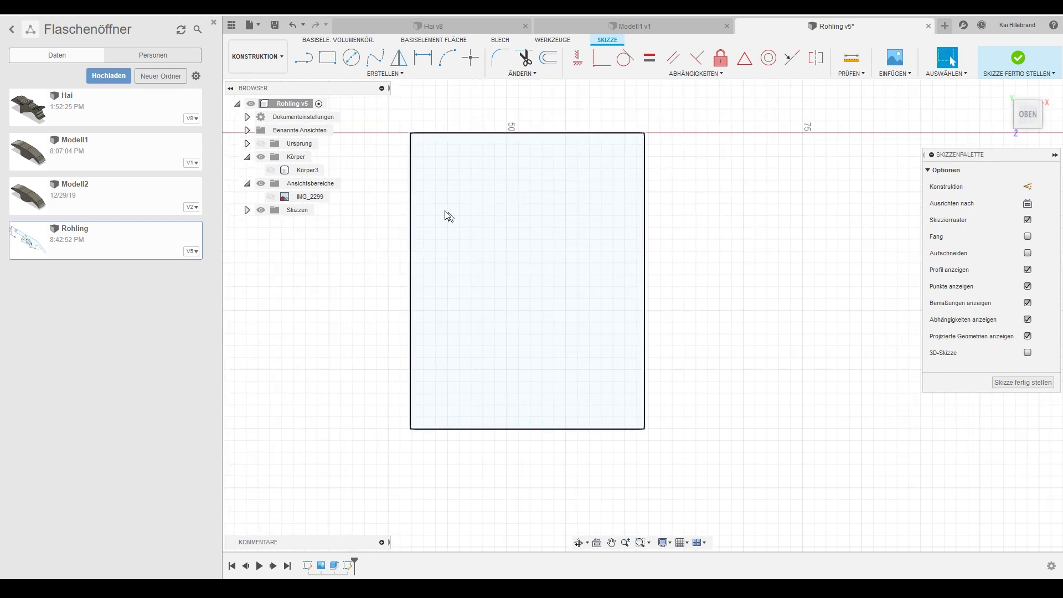
# - Draw two 19.8 × 1.6 mm rectangles along the top and bottom edges
pyautogui.click(327, 59)
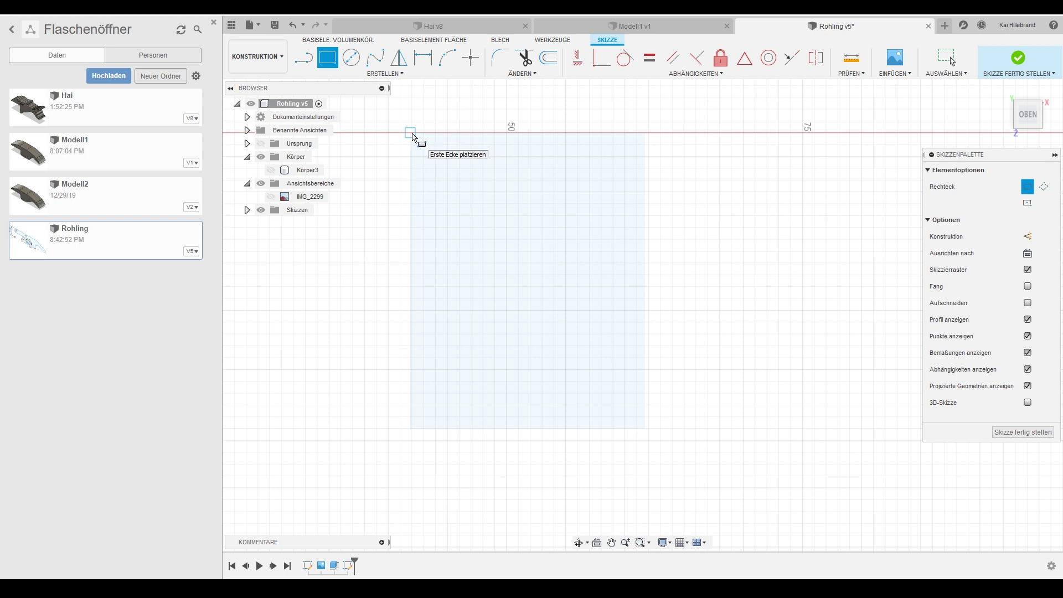
pyautogui.click(411, 134)
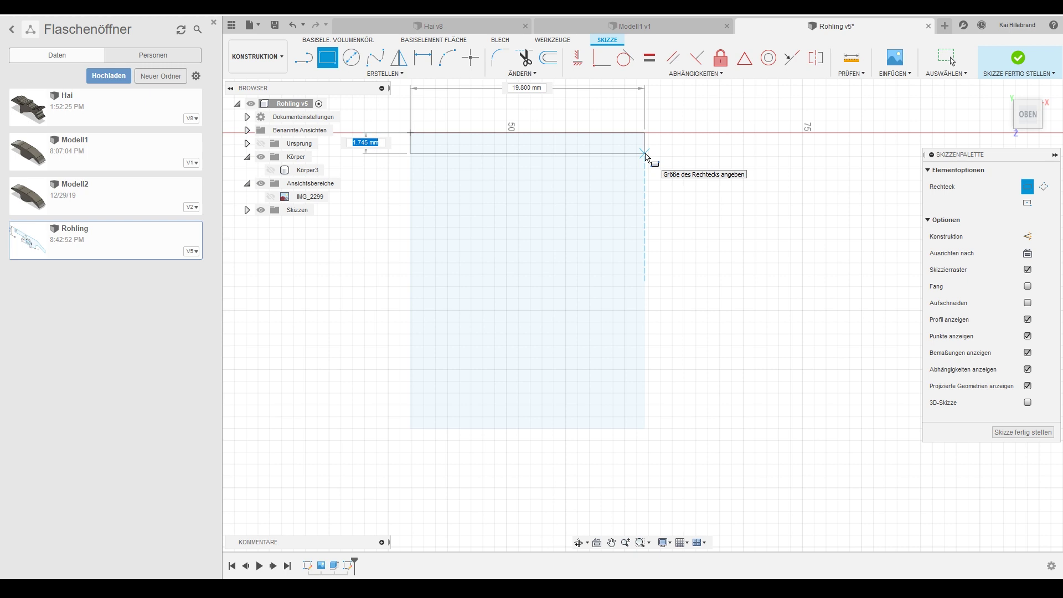
pyautogui.write('1,6')
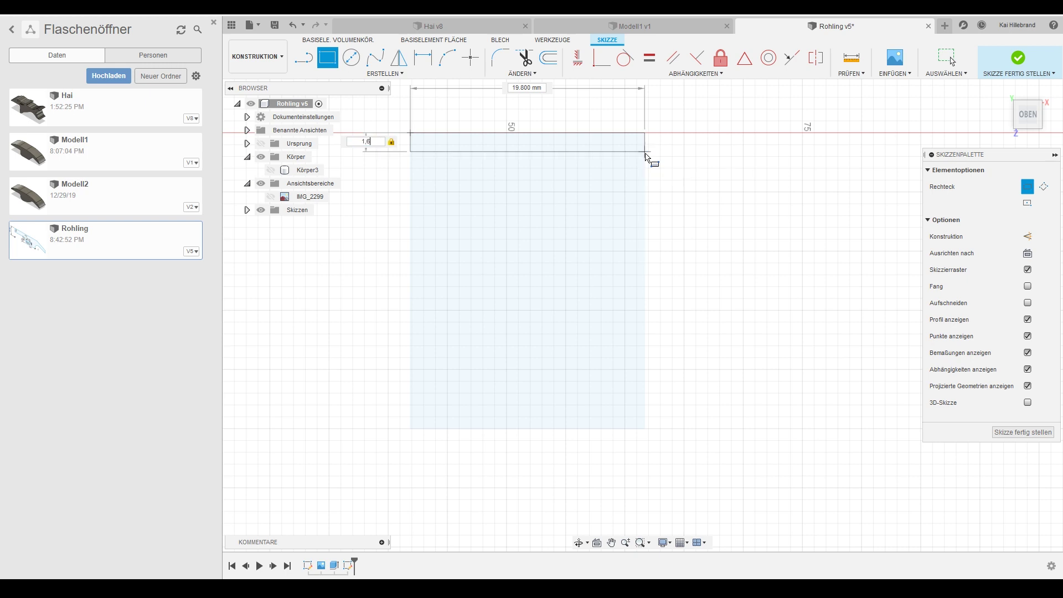
pyautogui.press('Return')
pyautogui.press('Escape')
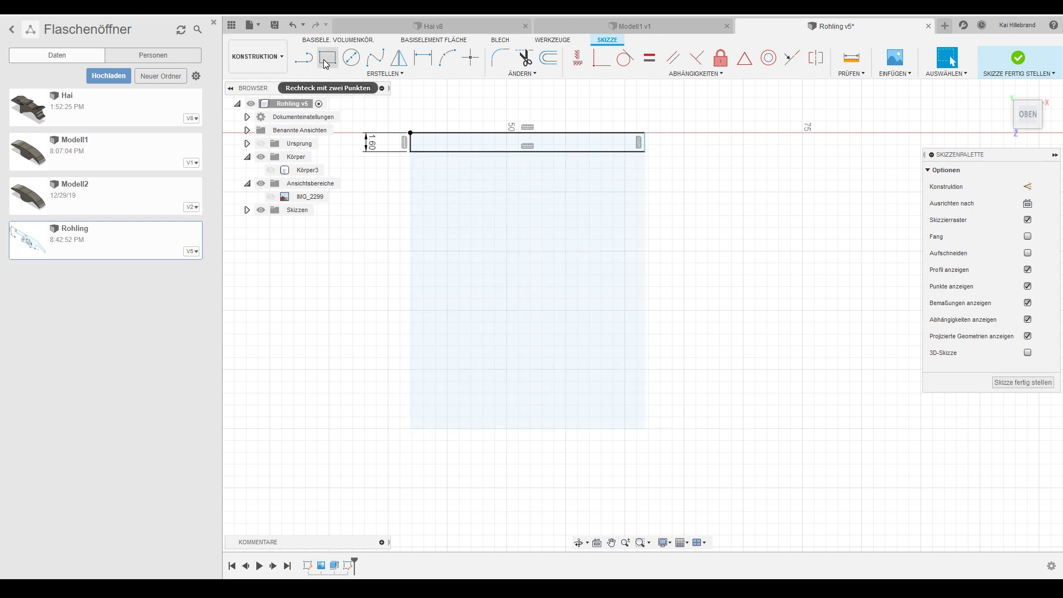
pyautogui.click(327, 57)
pyautogui.click(414, 427)
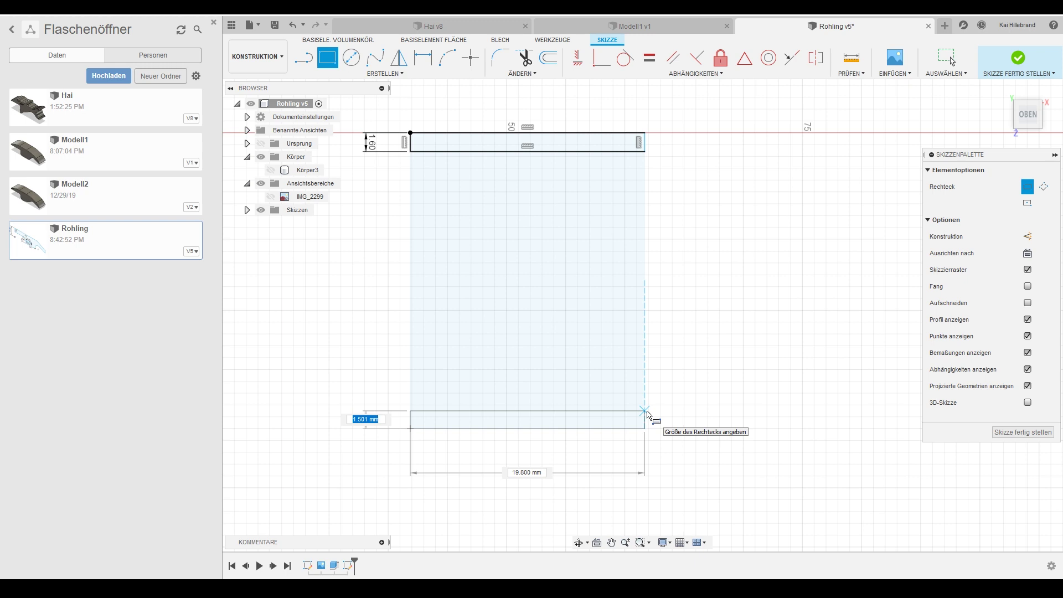
pyautogui.press('Return')
pyautogui.press('Return')
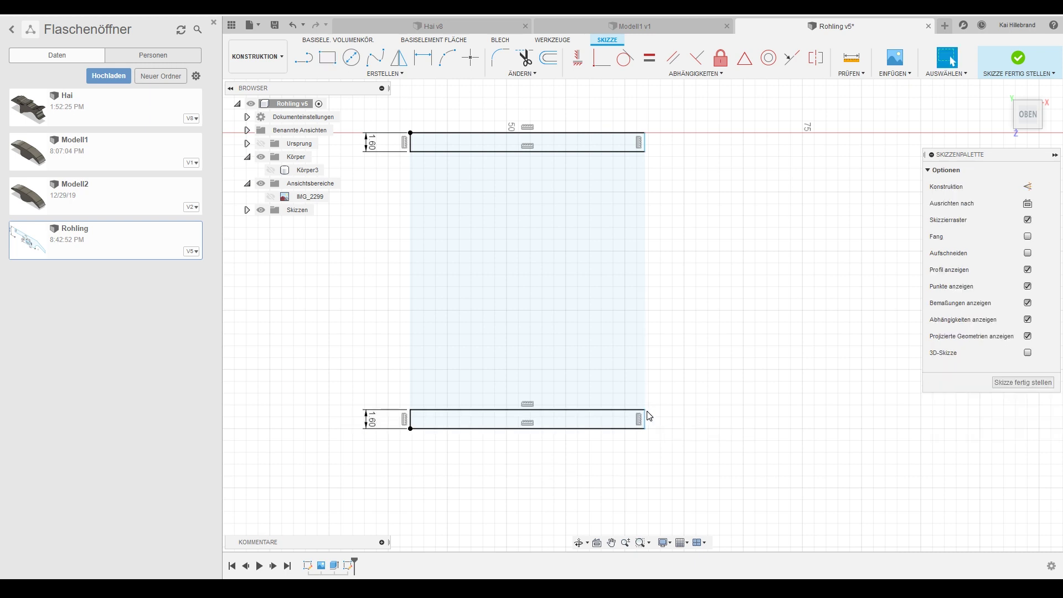
# - Finish the sketch, select both strip profiles for Drücken/Ziehen, and show Körper3 again
pyautogui.click(1018, 382)
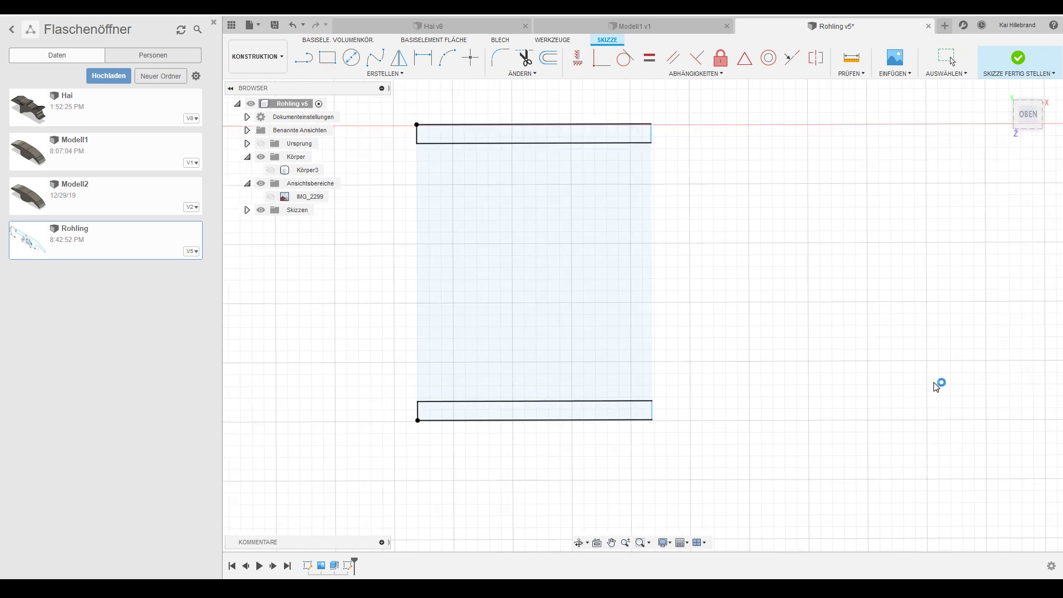
pyautogui.moveTo(439, 326); pyautogui.dragTo(524, 341, button='middle')
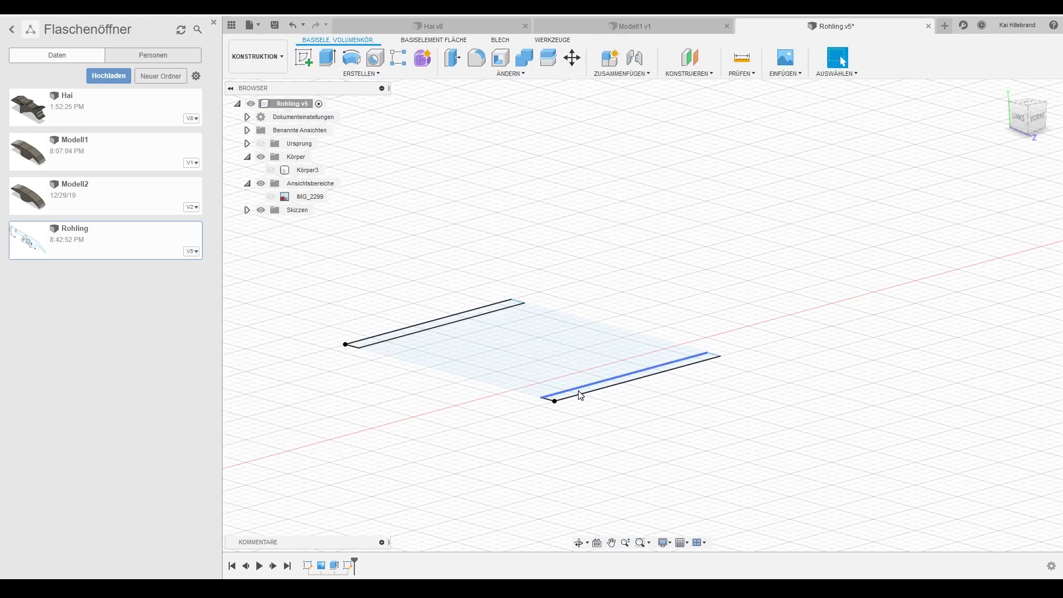
pyautogui.scroll(-1, 576, 397)
pyautogui.scroll(2, 570, 397)
pyautogui.scroll(3, 569, 396)
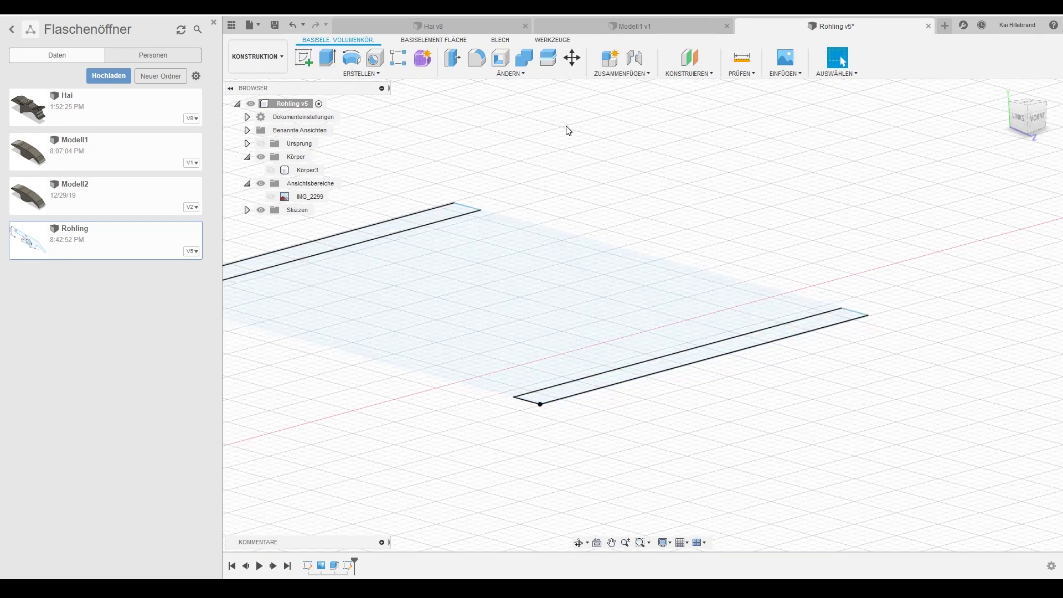
pyautogui.click(466, 69)
pyautogui.moveTo(475, 252); pyautogui.dragTo(579, 239, button='middle')
pyautogui.click(481, 224)
pyautogui.click(714, 368)
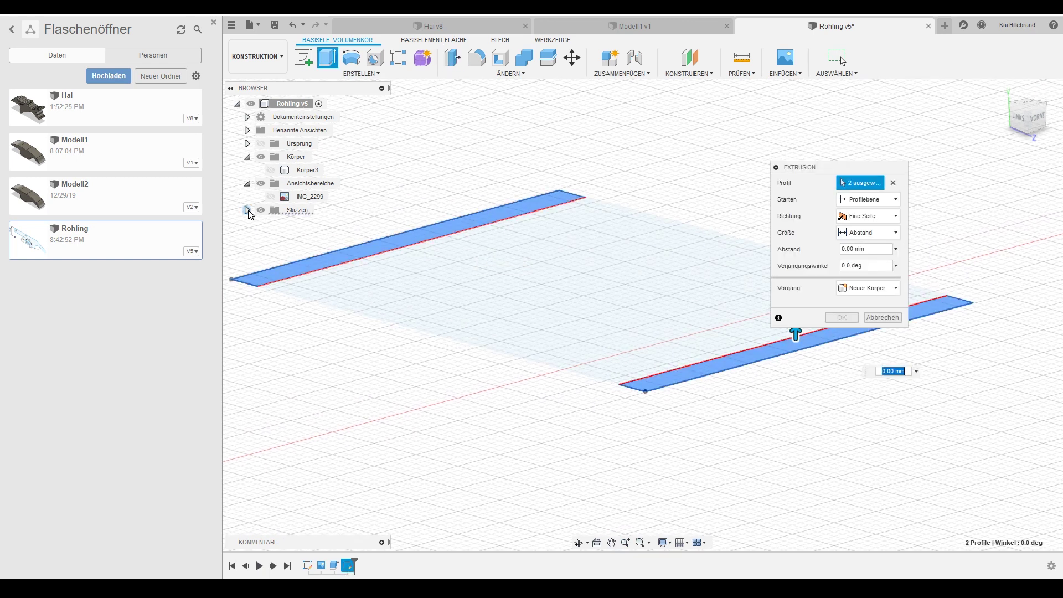
pyautogui.click(271, 170)
# - Extrude the strips 1.60 mm joined to the body and zoom in on the slot
pyautogui.scroll(-2, 499, 371)
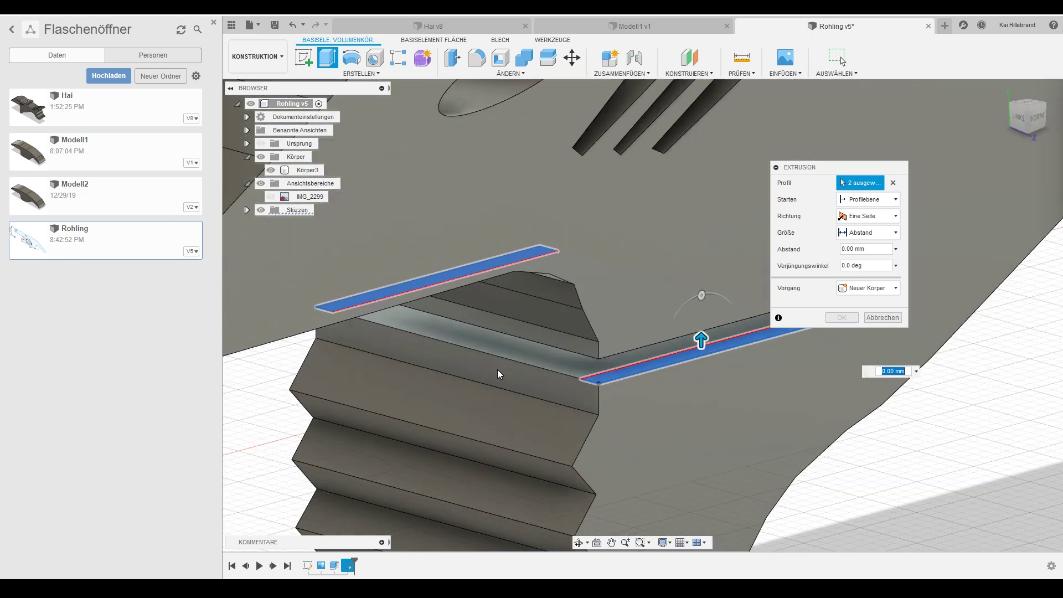
pyautogui.scroll(-2, 548, 365)
pyautogui.moveTo(610, 342); pyautogui.dragTo(610, 342)
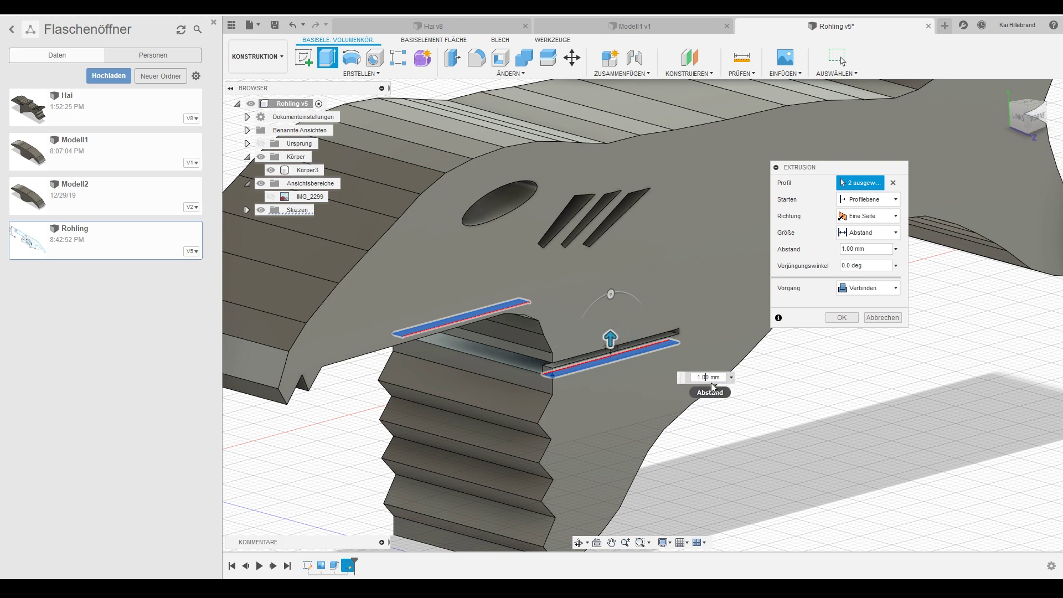
pyautogui.write('1.6')
pyautogui.press('Return')
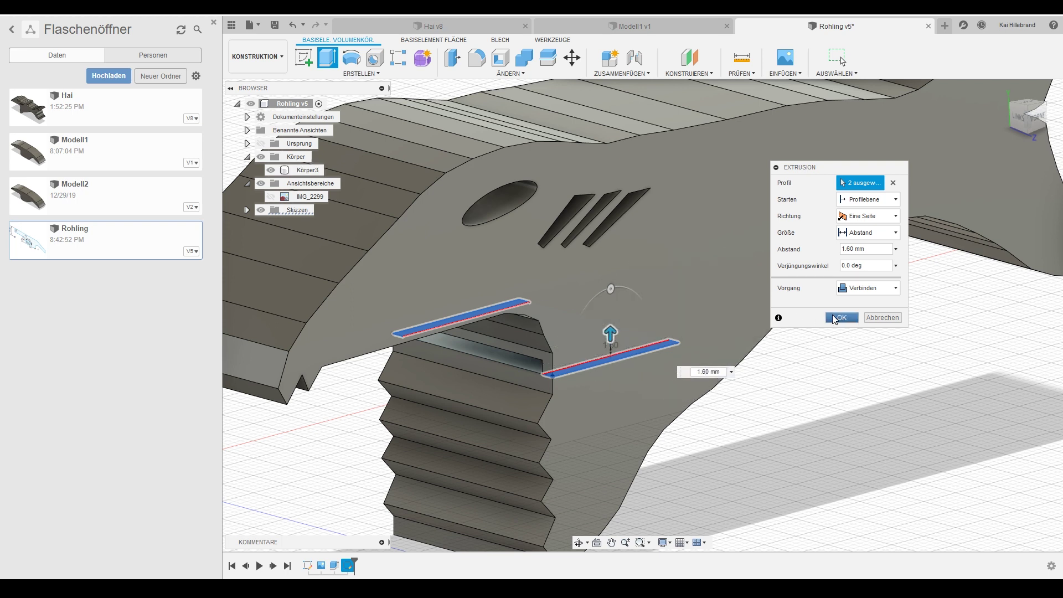
pyautogui.click(841, 318)
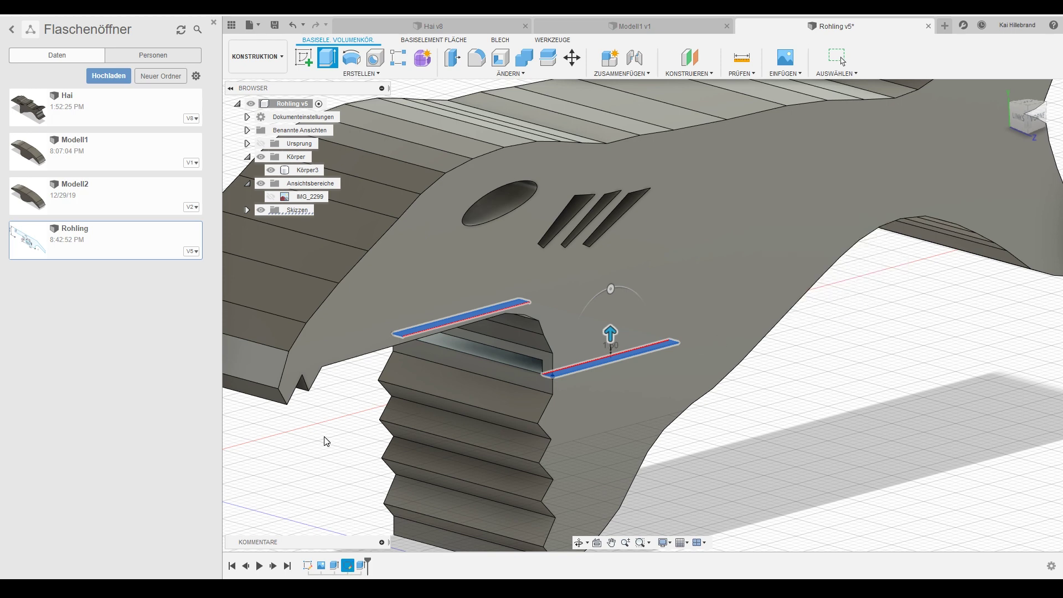
pyautogui.press('Escape')
pyautogui.moveTo(326, 410)
pyautogui.keyDown('shift'); pyautogui.mouseDown(button='middle')
pyautogui.moveTo(639, 380)
pyautogui.moveTo(427, 403)
pyautogui.moveTo(372, 380)
pyautogui.moveTo(439, 355)
pyautogui.moveTo(629, 372)
pyautogui.moveTo(588, 380)
pyautogui.moveTo(710, 380)
pyautogui.moveTo(584, 387)
pyautogui.moveTo(549, 368)
pyautogui.moveTo(648, 365)
pyautogui.moveTo(457, 357)
pyautogui.mouseUp(button='middle'); pyautogui.keyUp('shift')
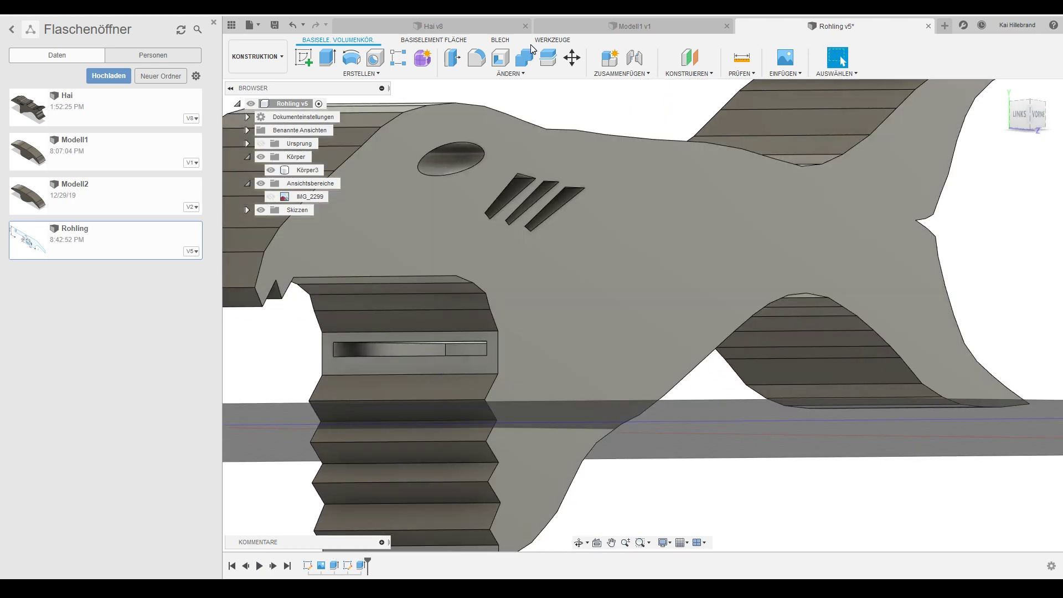
# - Fillet the four cap-slot edges with a 1.00 mm radius
pyautogui.click(477, 58)
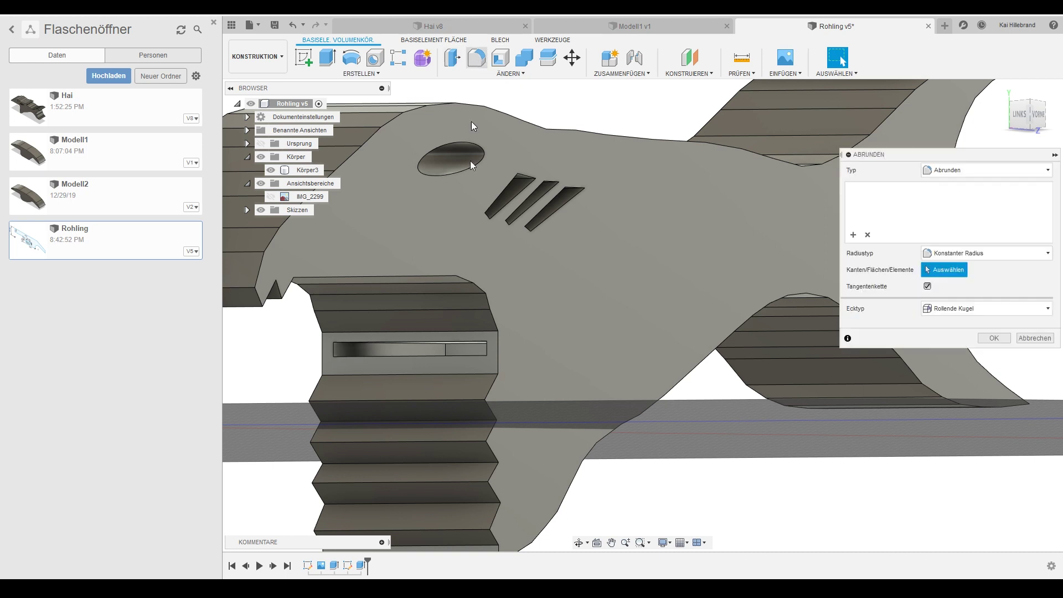
pyautogui.click(426, 355)
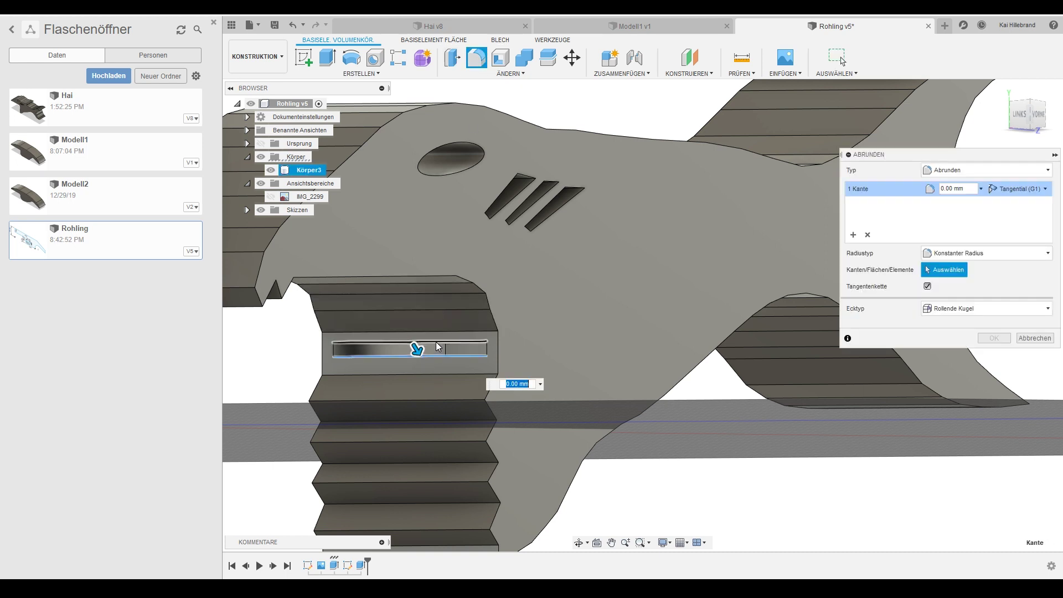
pyautogui.click(435, 343)
pyautogui.click(440, 354)
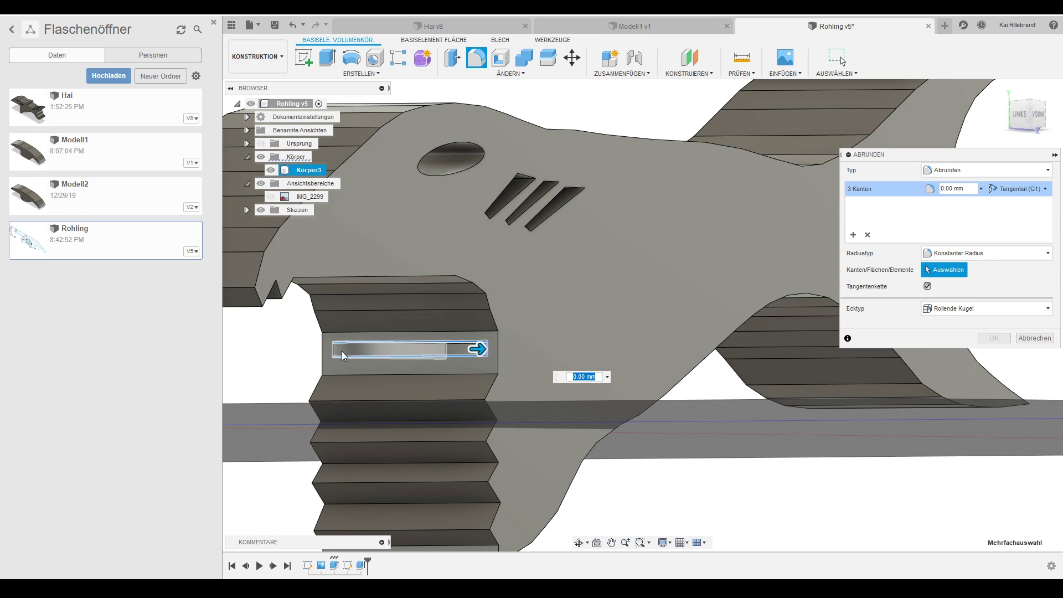
pyautogui.click(367, 360)
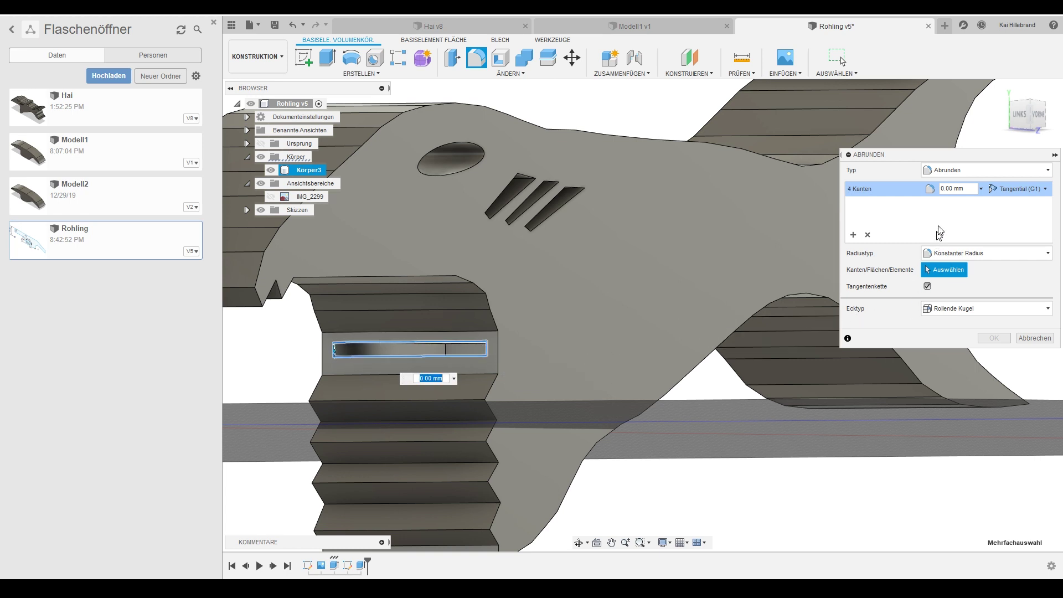
pyautogui.click(942, 188)
pyautogui.write('1')
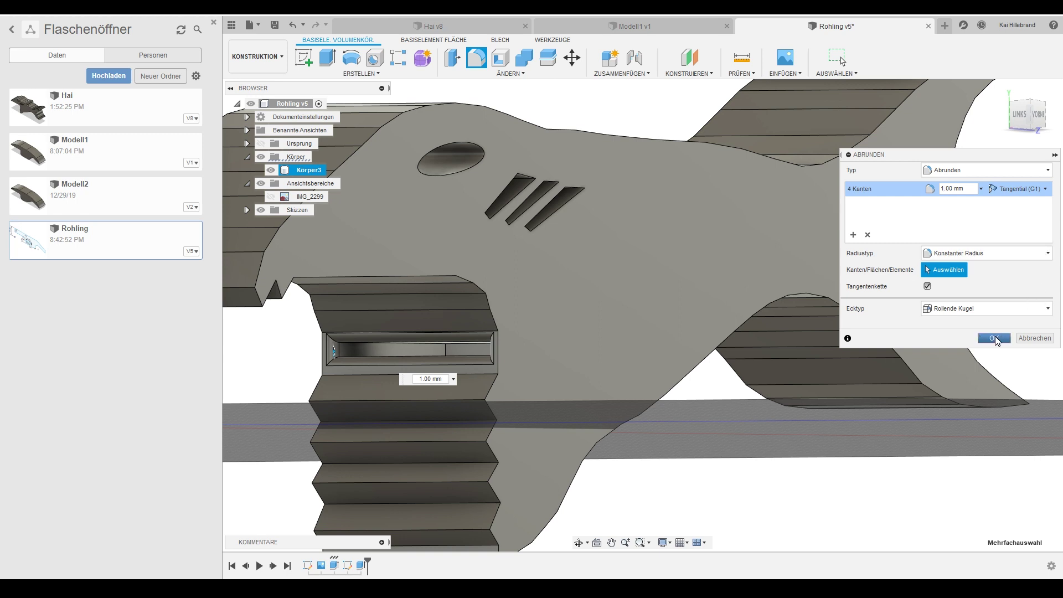
pyautogui.click(995, 339)
pyautogui.keyDown('shift'); pyautogui.moveTo(322, 387); pyautogui.dragTo(295, 387, button='middle'); pyautogui.keyUp('shift')
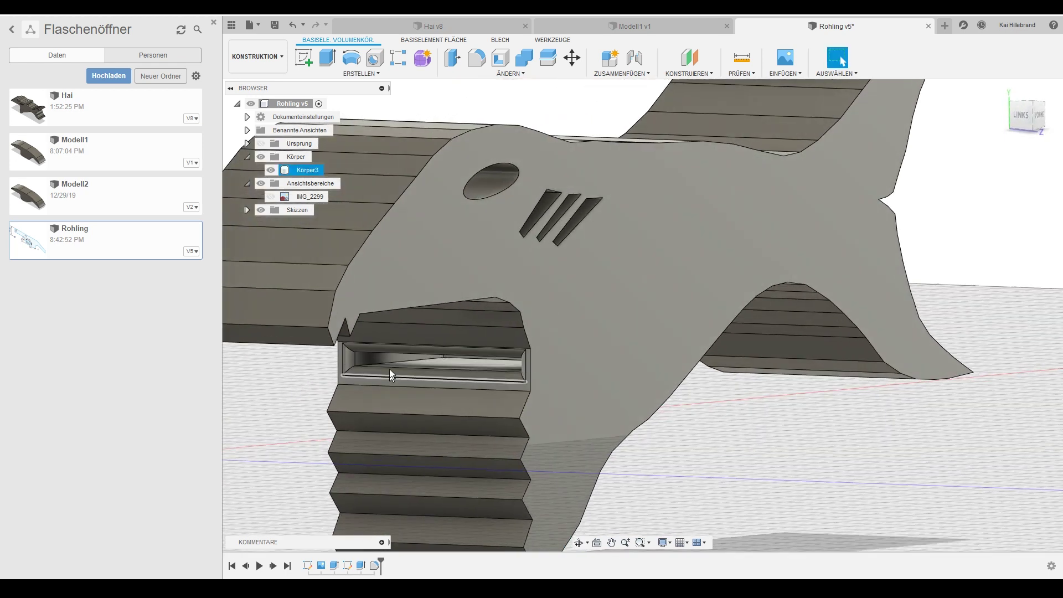
# - Orbit and pan around the filleted shark to inspect its front, top, thickness and tail
pyautogui.moveTo(541, 393)
pyautogui.keyDown('shift'); pyautogui.mouseDown(button='middle')
pyautogui.moveTo(472, 394)
pyautogui.moveTo(473, 372)
pyautogui.moveTo(513, 367)
pyautogui.mouseUp(button='middle'); pyautogui.keyUp('shift')
pyautogui.moveTo(404, 383)
pyautogui.keyDown('shift'); pyautogui.mouseDown(button='middle')
pyautogui.moveTo(368, 375)
pyautogui.moveTo(365, 384)
pyautogui.moveTo(440, 390)
pyautogui.mouseUp(button='middle'); pyautogui.keyUp('shift')
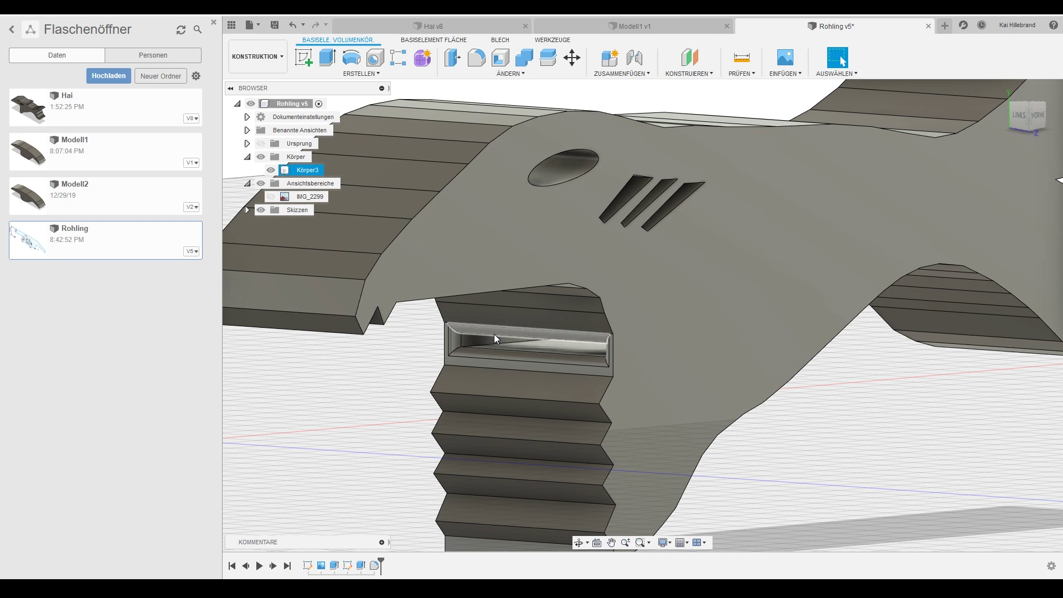
pyautogui.moveTo(504, 324)
pyautogui.keyDown('shift'); pyautogui.mouseDown(button='middle')
pyautogui.moveTo(679, 340)
pyautogui.moveTo(659, 271)
pyautogui.moveTo(657, 298)
pyautogui.moveTo(629, 245)
pyautogui.mouseUp(button='middle'); pyautogui.keyUp('shift')
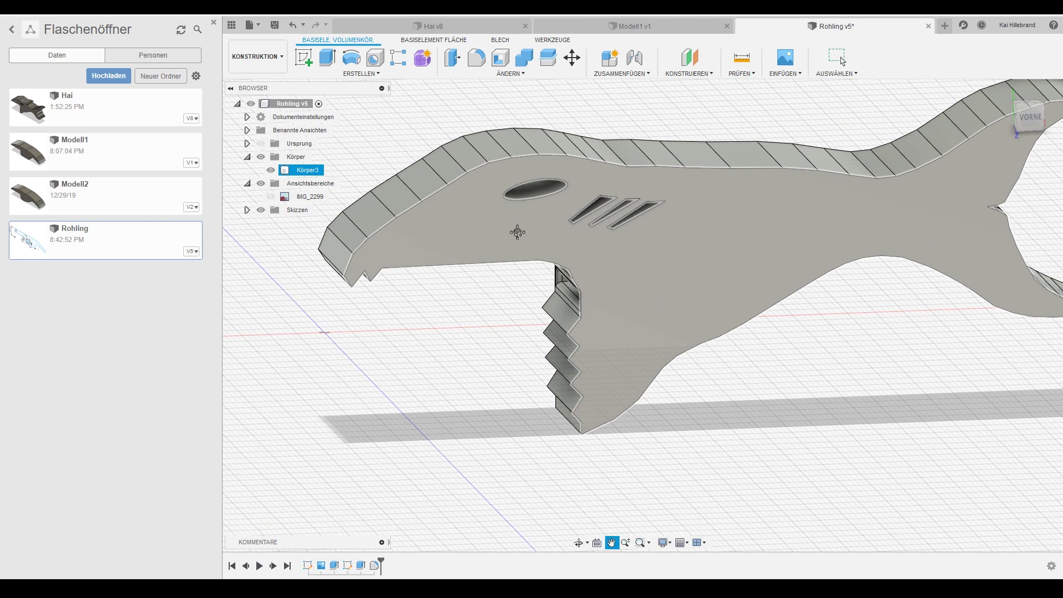
pyautogui.moveTo(517, 232); pyautogui.dragTo(471, 272, button='middle')
pyautogui.keyDown('shift'); pyautogui.moveTo(729, 291); pyautogui.dragTo(700, 273, button='middle'); pyautogui.keyUp('shift')
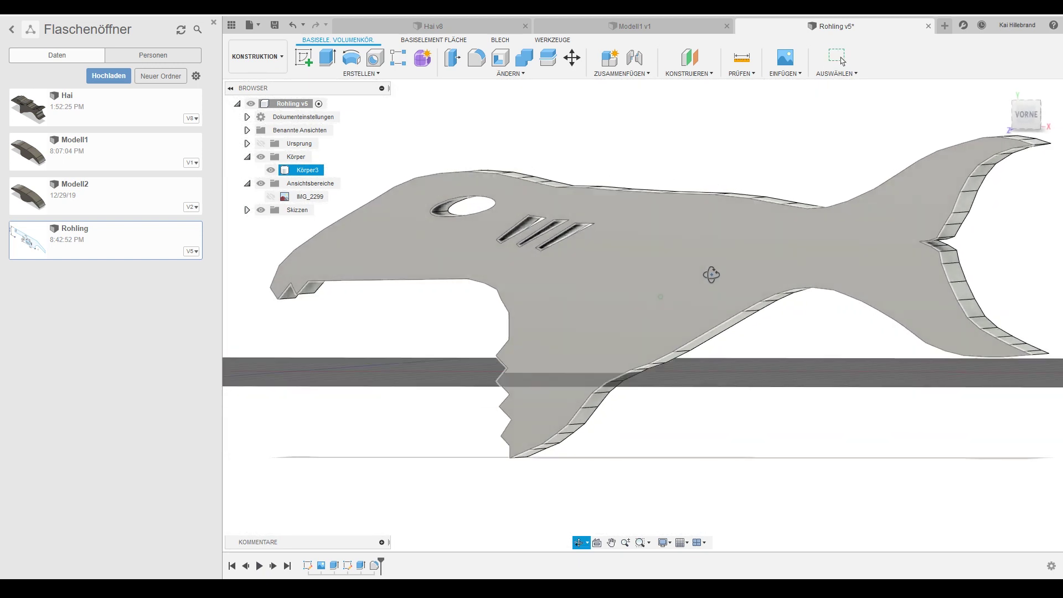
pyautogui.moveTo(872, 266); pyautogui.dragTo(703, 264, button='middle')
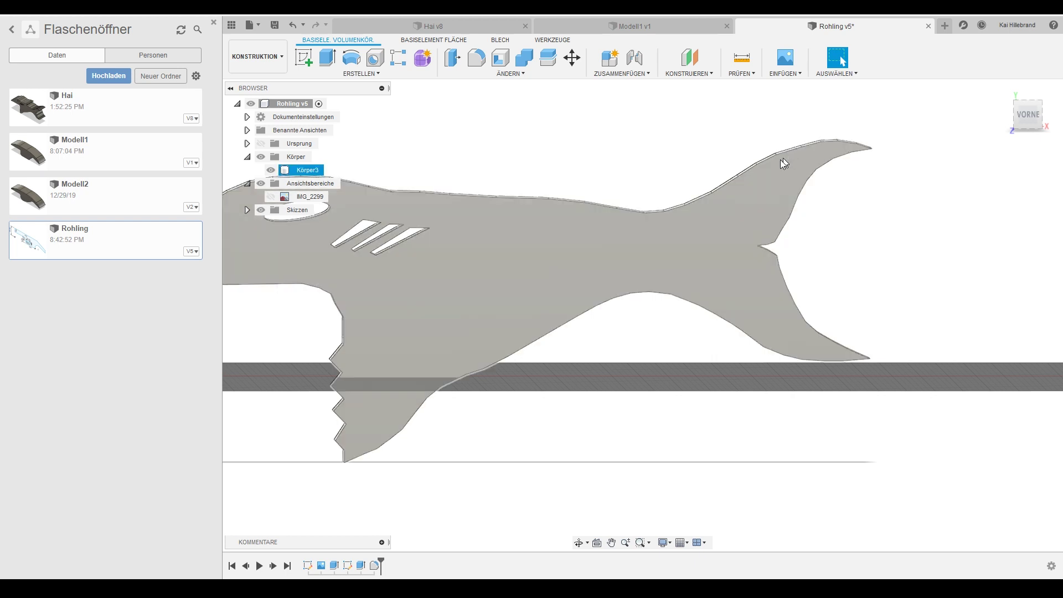
pyautogui.moveTo(417, 225)
pyautogui.mouseDown(button='middle')
pyautogui.moveTo(475, 207)
pyautogui.moveTo(541, 206)
pyautogui.mouseUp(button='middle')
pyautogui.moveTo(719, 246)
pyautogui.mouseDown(button='middle')
pyautogui.moveTo(667, 254)
pyautogui.moveTo(774, 245)
pyautogui.moveTo(767, 258)
pyautogui.moveTo(764, 247)
pyautogui.moveTo(619, 254)
pyautogui.moveTo(612, 244)
pyautogui.moveTo(636, 240)
pyautogui.mouseUp(button='middle')
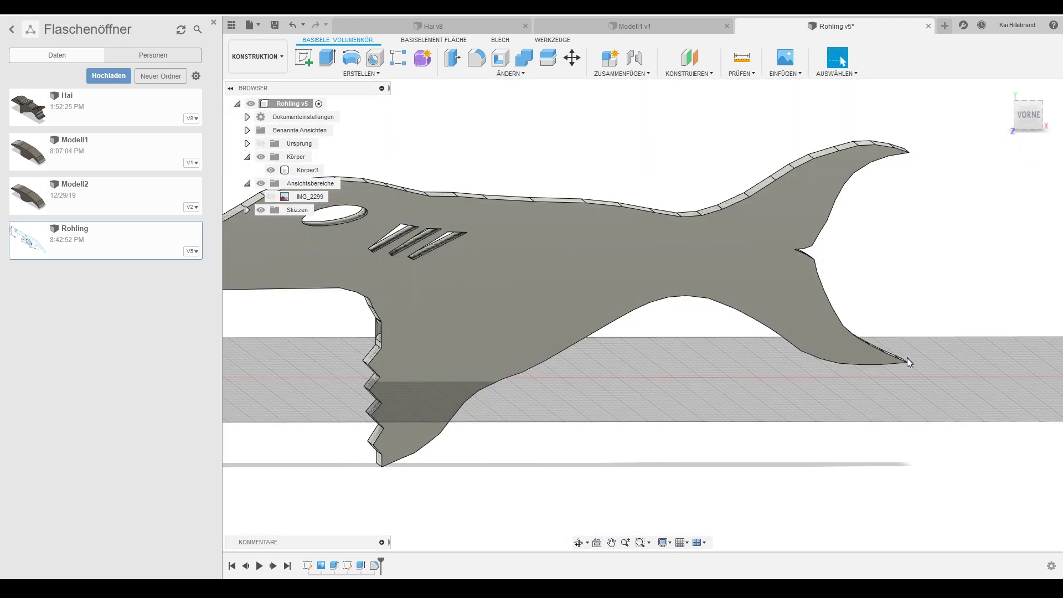
pyautogui.moveTo(903, 252)
pyautogui.keyDown('shift'); pyautogui.mouseDown(button='middle')
pyautogui.moveTo(869, 244)
pyautogui.moveTo(869, 254)
pyautogui.mouseUp(button='middle'); pyautogui.keyUp('shift')
# - Start a fillet on three tail edges, then cancel it
pyautogui.click(478, 60)
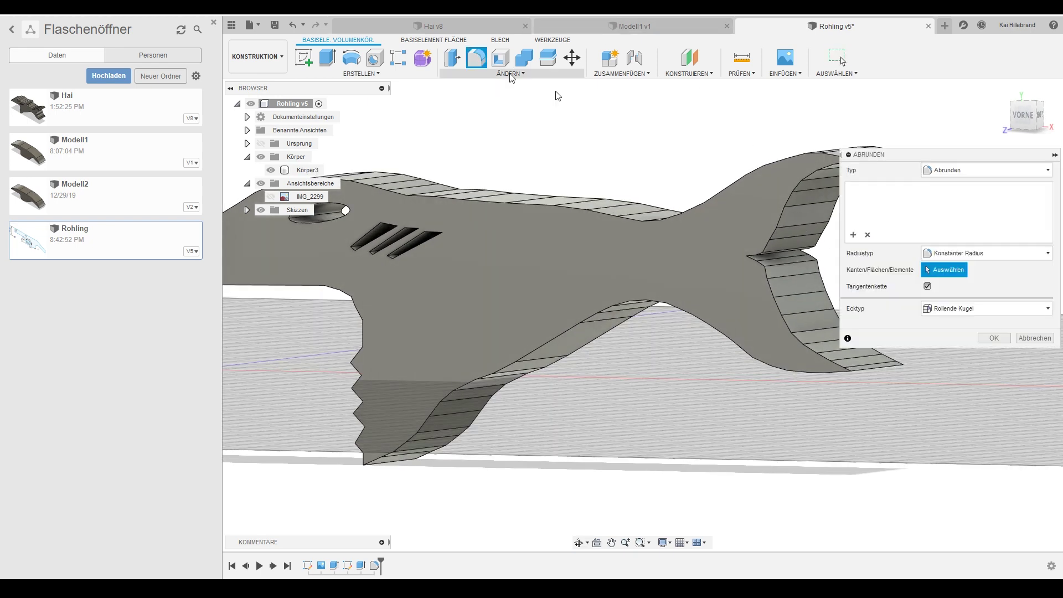
pyautogui.click(794, 256)
pyautogui.click(792, 274)
pyautogui.click(800, 295)
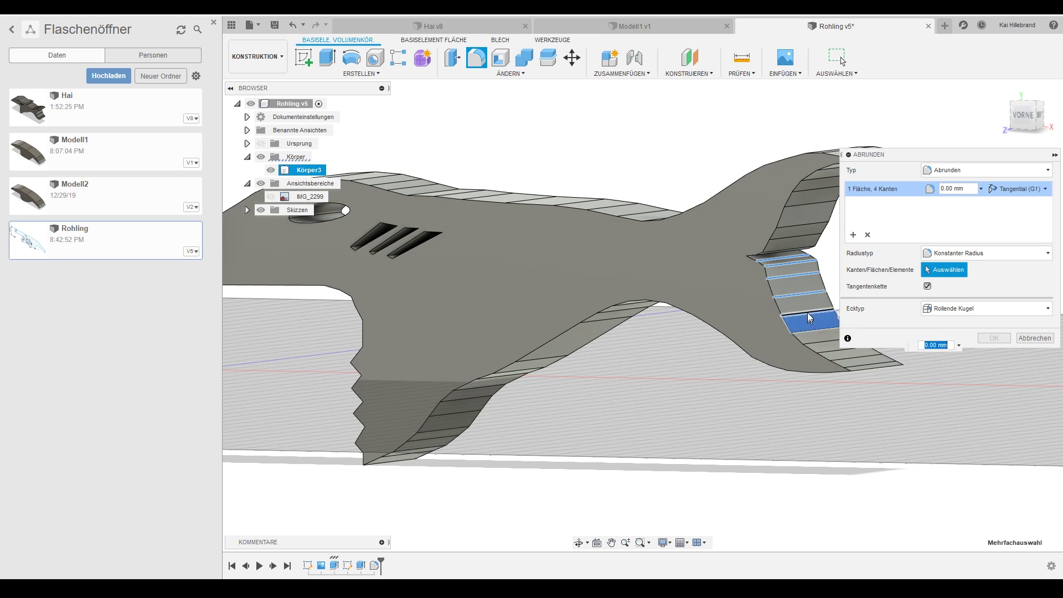
pyautogui.press('Escape')
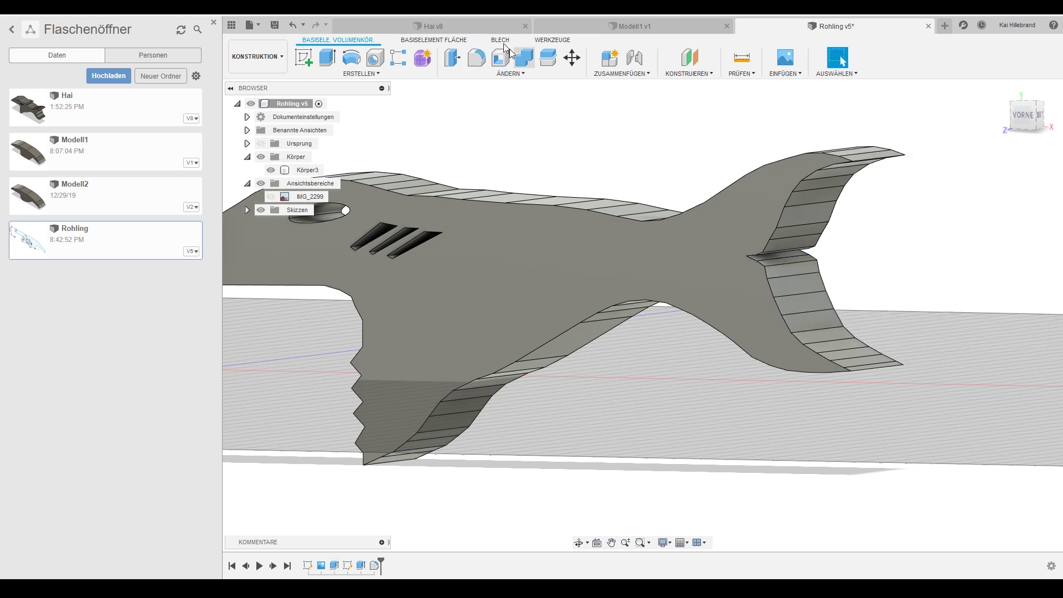
# - Select the lower tail fin's inner edges for a fillet and enter a 10 mm radius
pyautogui.click(480, 58)
pyautogui.click(779, 259)
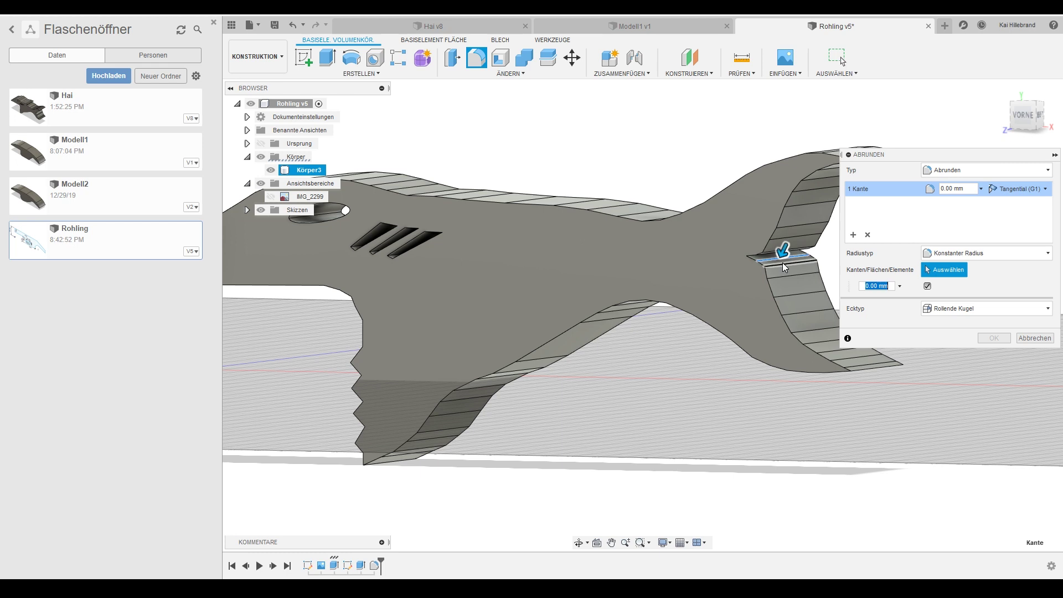
pyautogui.click(799, 298)
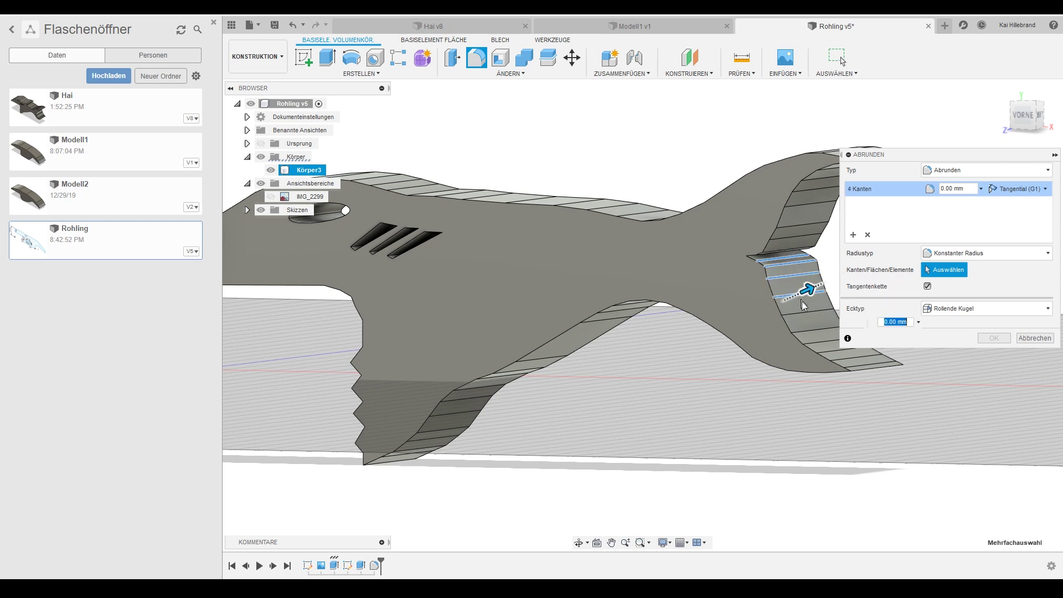
pyautogui.click(805, 314)
pyautogui.click(828, 353)
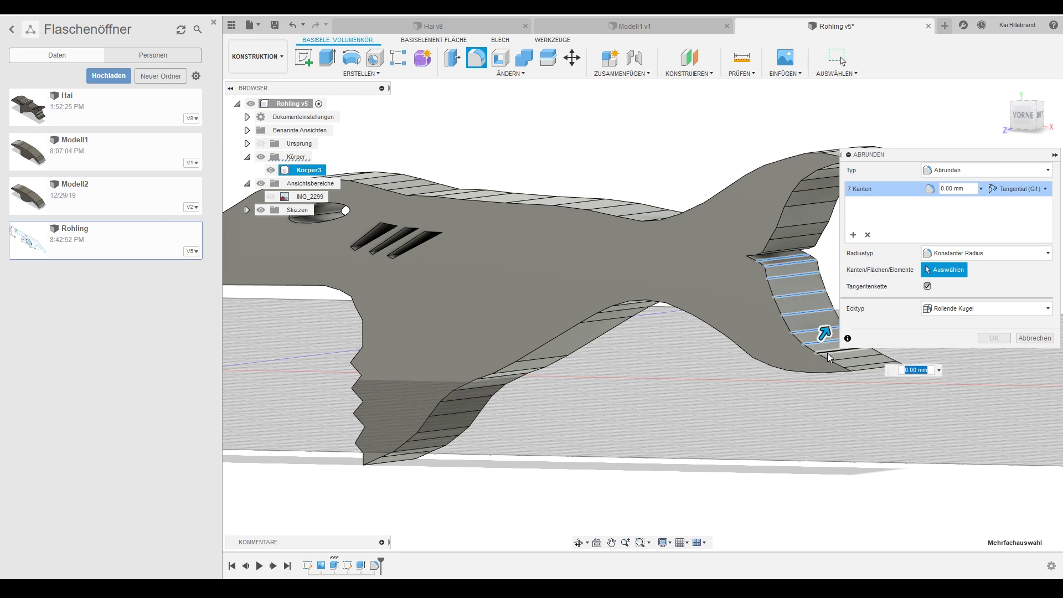
pyautogui.moveTo(659, 268)
pyautogui.mouseDown(button='middle')
pyautogui.moveTo(675, 267)
pyautogui.moveTo(619, 251)
pyautogui.moveTo(674, 259)
pyautogui.mouseUp(button='middle')
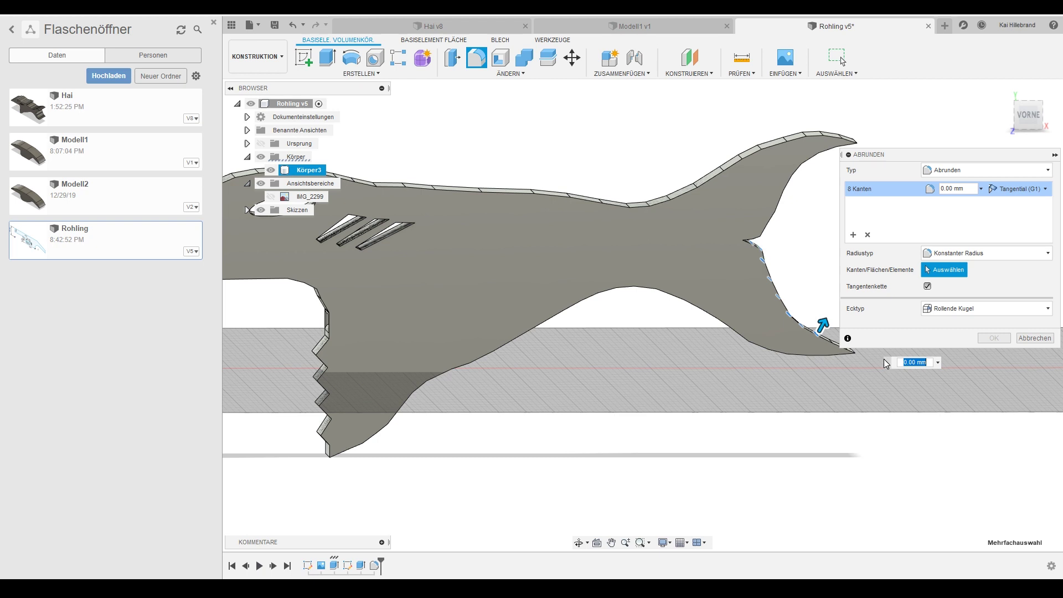
pyautogui.write('5')
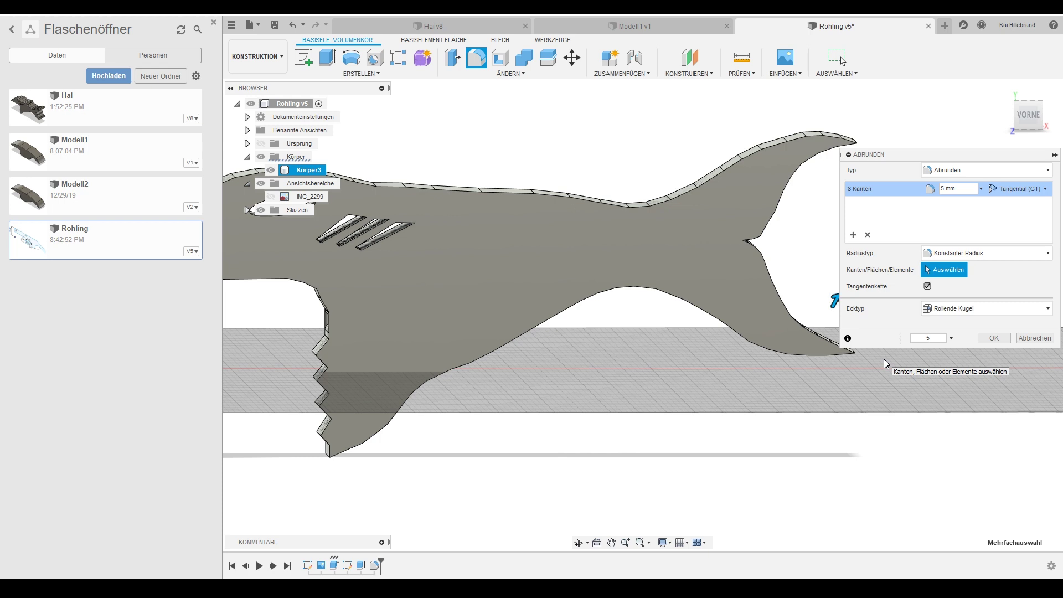
pyautogui.write('10')
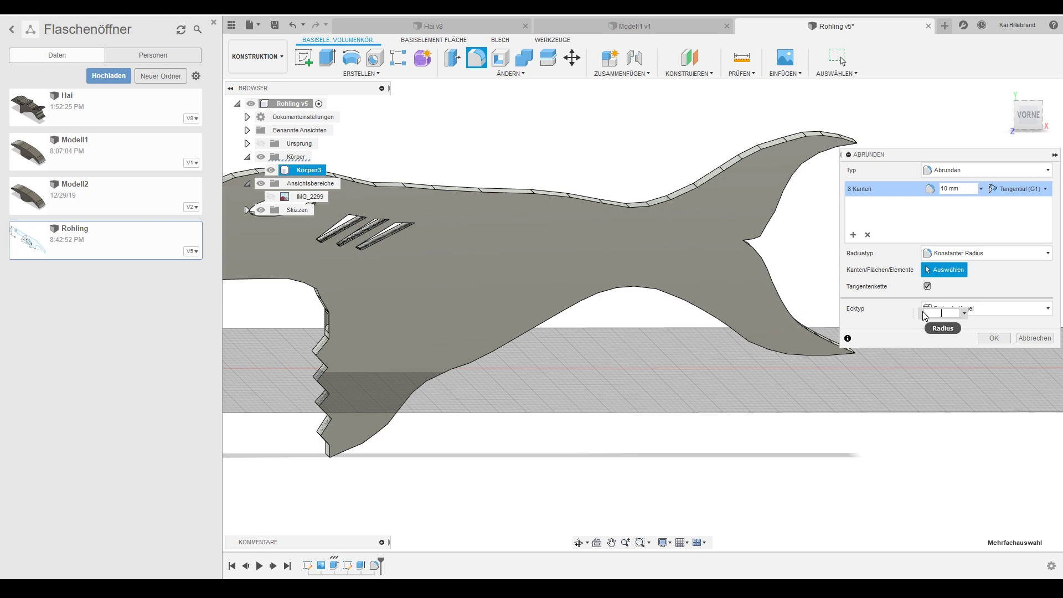
pyautogui.write('0')
# - Apply the lower tail fillet and orbit the view higher above the shark
pyautogui.click(984, 335)
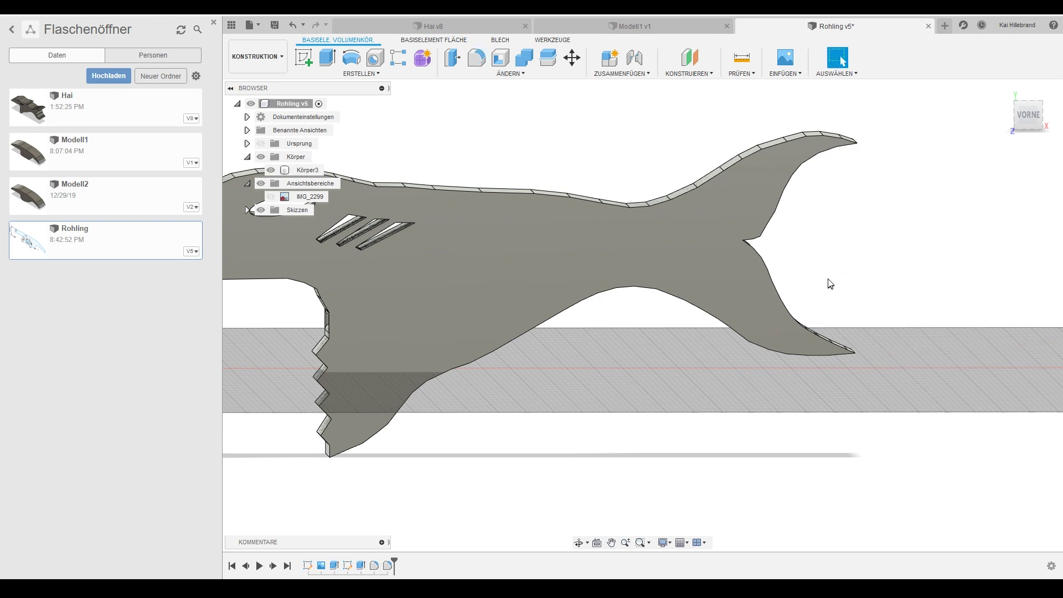
pyautogui.moveTo(810, 257); pyautogui.dragTo(796, 263)
pyautogui.press('Escape')
pyautogui.keyDown('shift'); pyautogui.moveTo(803, 265); pyautogui.dragTo(755, 244, button='middle'); pyautogui.keyUp('shift')
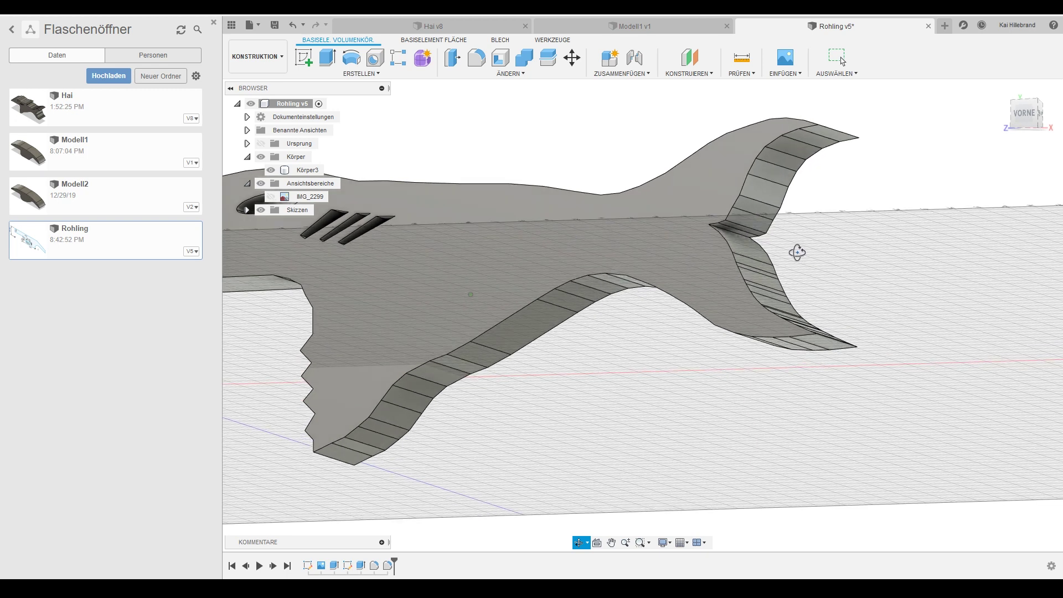
# - Round eight edges up the inside of the upper tail fin with a 10 mm fillet
pyautogui.click(470, 68)
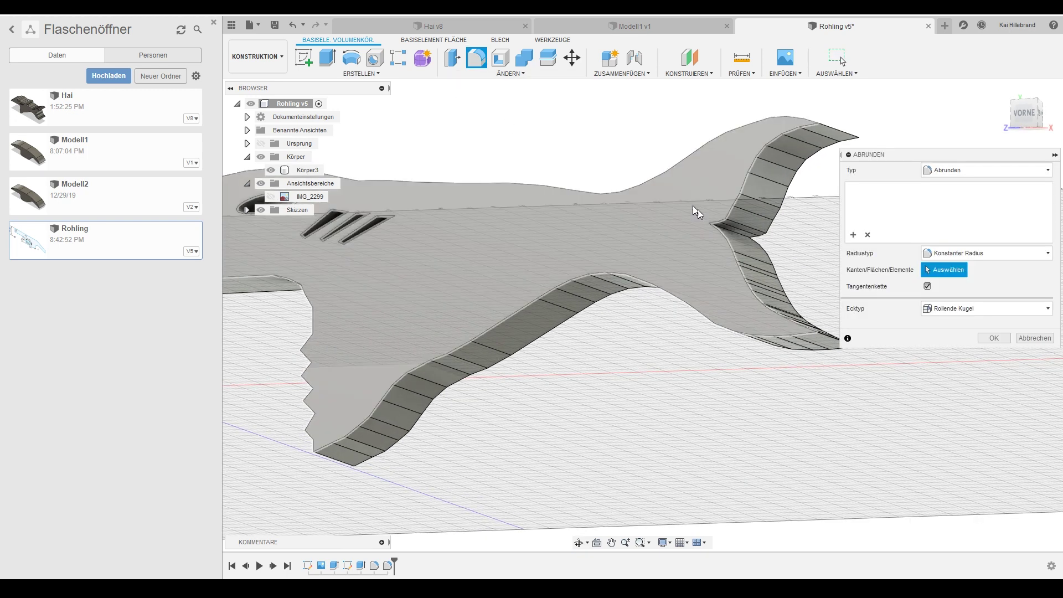
pyautogui.click(739, 227)
pyautogui.click(742, 218)
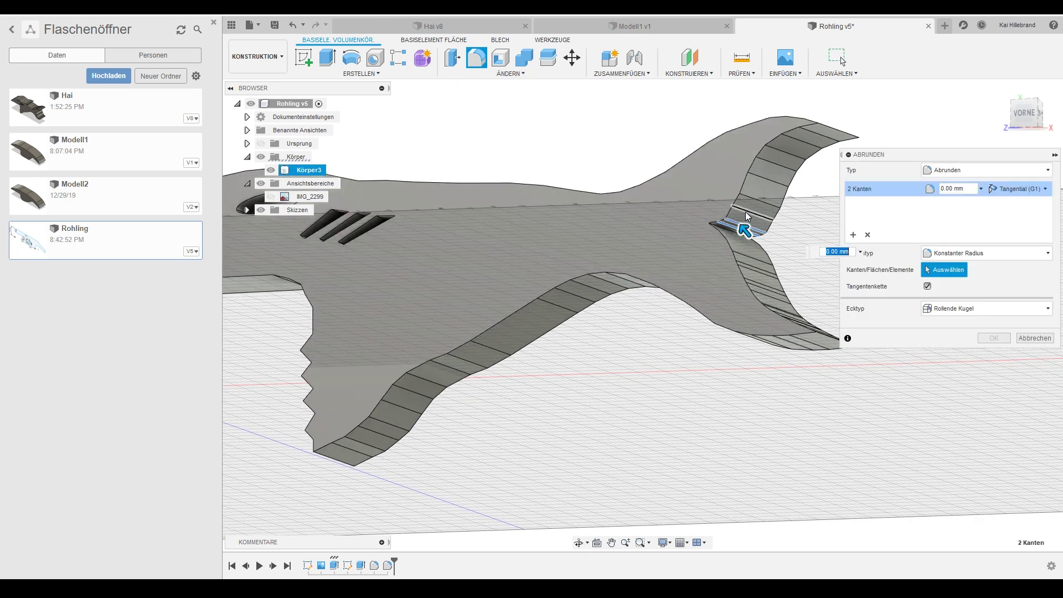
pyautogui.click(755, 189)
pyautogui.click(769, 162)
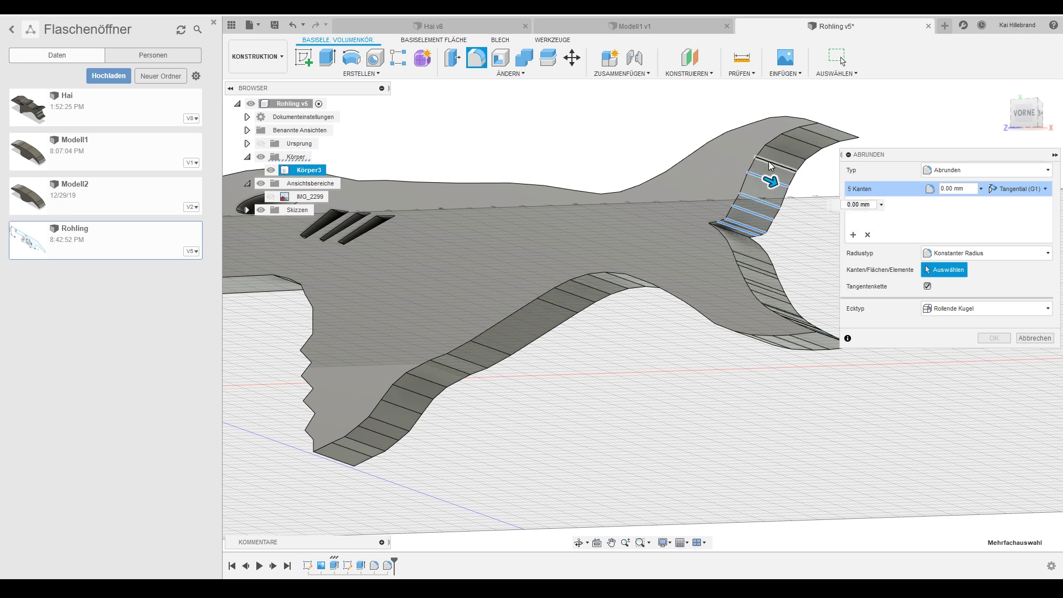
pyautogui.click(782, 151)
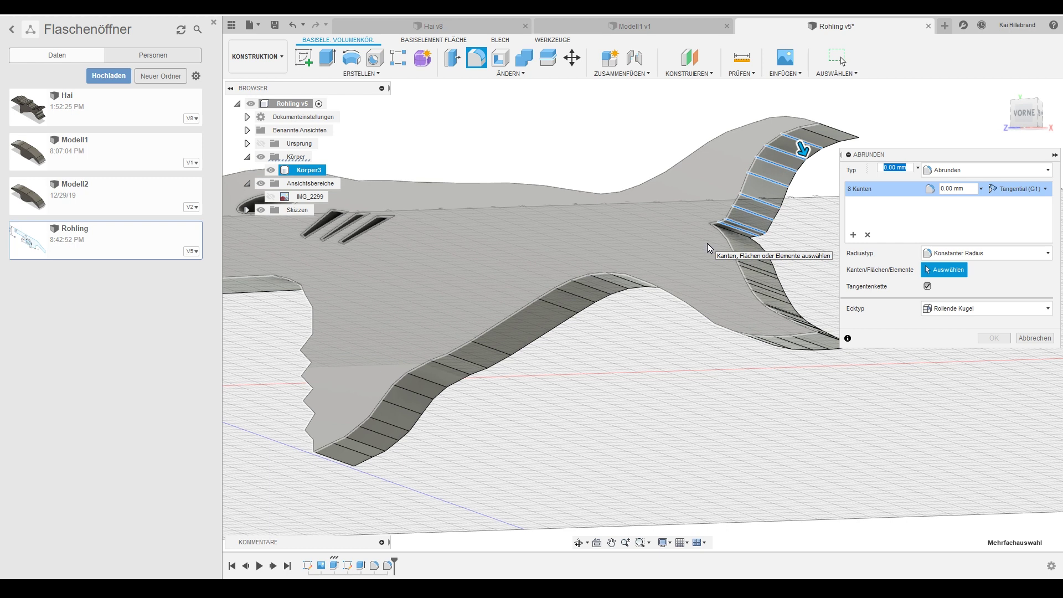
pyautogui.write('10')
pyautogui.moveTo(706, 243)
pyautogui.keyDown('shift'); pyautogui.mouseDown(button='middle')
pyautogui.moveTo(624, 262)
pyautogui.moveTo(746, 282)
pyautogui.mouseUp(button='middle'); pyautogui.keyUp('shift')
pyautogui.click(981, 339)
pyautogui.moveTo(829, 318)
pyautogui.keyDown('shift'); pyautogui.mouseDown(button='middle')
pyautogui.moveTo(674, 232)
pyautogui.moveTo(766, 191)
pyautogui.mouseUp(button='middle'); pyautogui.keyUp('shift')
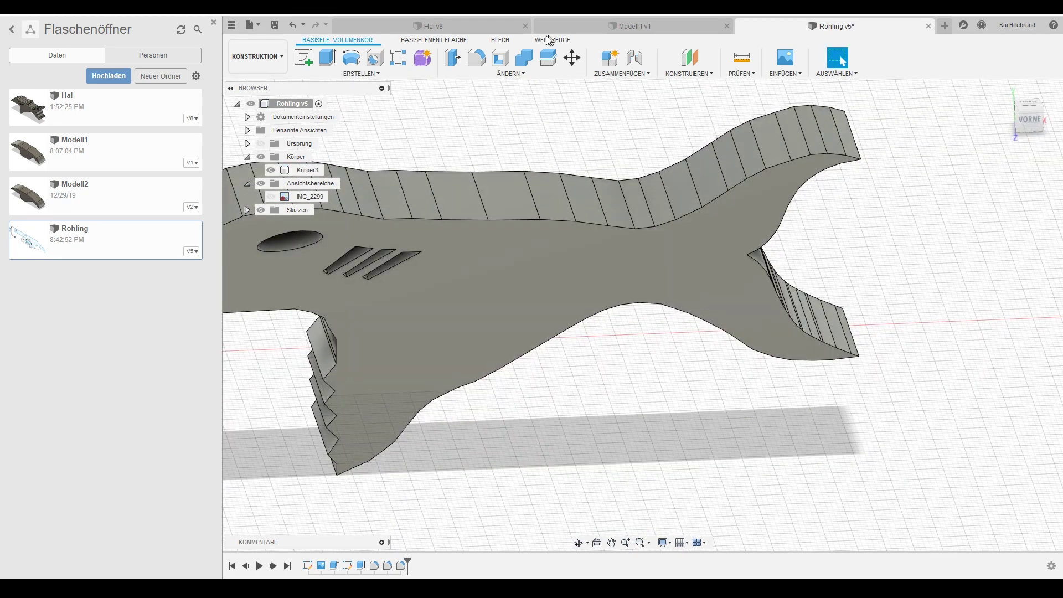
# - Pick six edges along the top of the back for a fillet, then cancel it
pyautogui.click(476, 60)
pyautogui.click(823, 145)
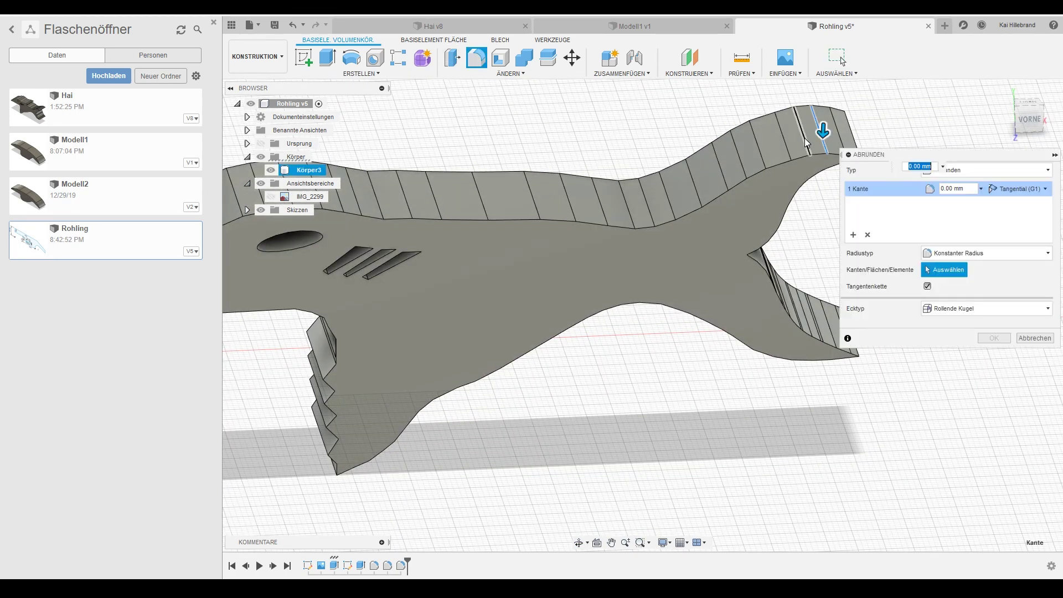
pyautogui.click(754, 157)
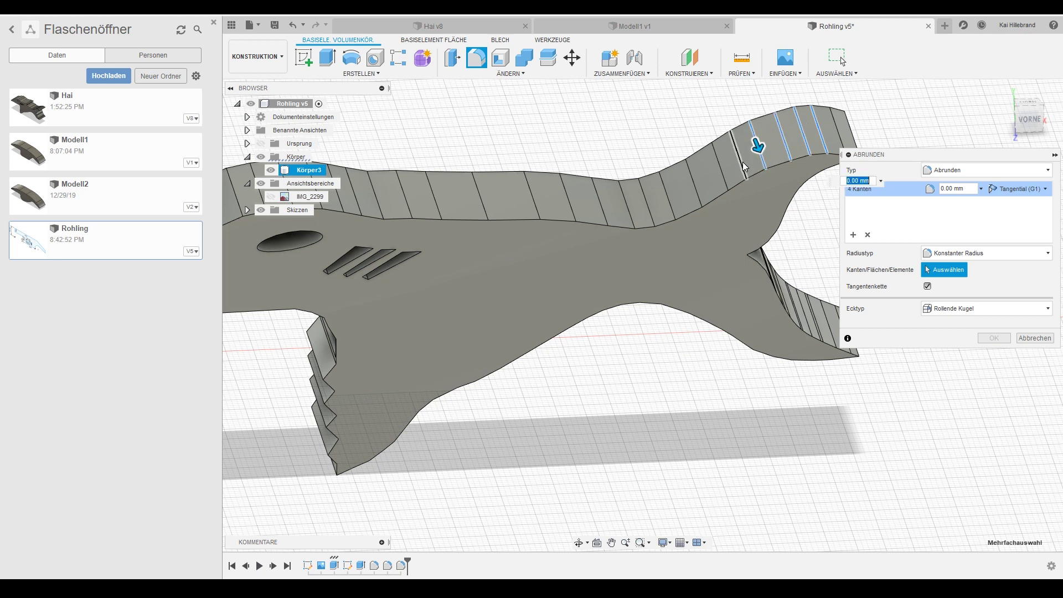
pyautogui.click(689, 188)
pyautogui.click(647, 202)
pyautogui.click(602, 202)
pyautogui.click(567, 198)
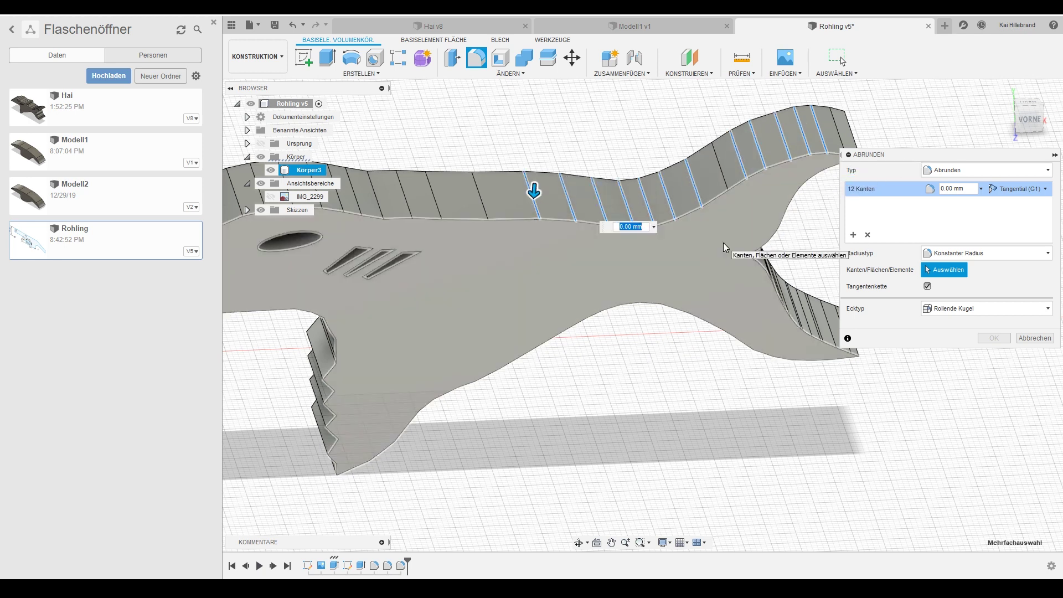
pyautogui.press('Escape')
pyautogui.moveTo(693, 271)
pyautogui.keyDown('shift'); pyautogui.mouseDown(button='middle')
pyautogui.moveTo(514, 283)
pyautogui.moveTo(532, 244)
pyautogui.mouseUp(button='middle'); pyautogui.keyUp('shift')
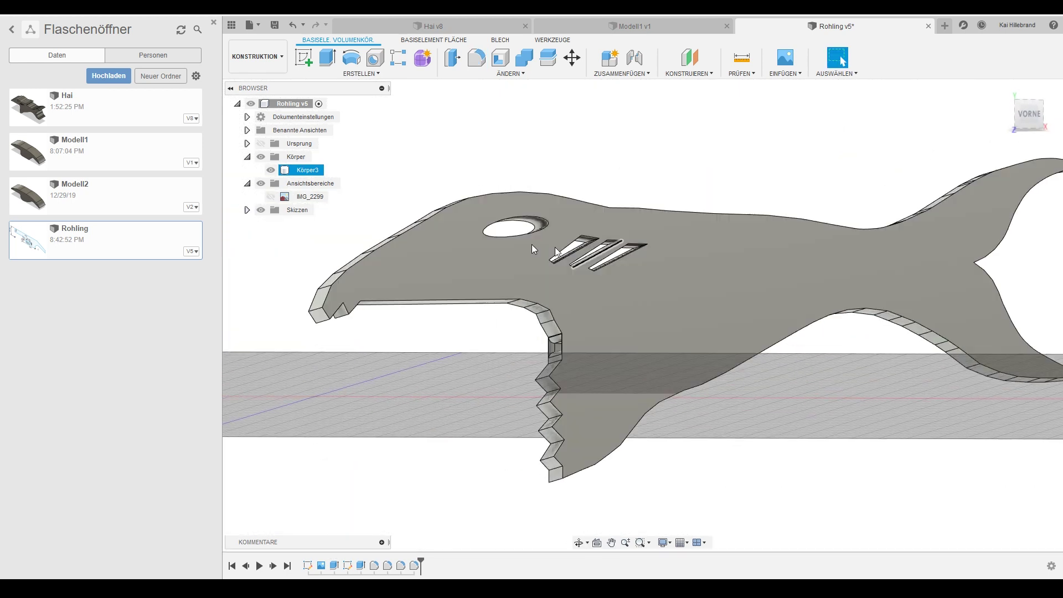
# - Fillet the edges along the top of the head and snout with radius 1
pyautogui.click(592, 227)
pyautogui.press('f')
pyautogui.click(498, 233)
pyautogui.click(448, 243)
pyautogui.click(420, 254)
pyautogui.keyDown('shift'); pyautogui.moveTo(420, 253); pyautogui.dragTo(416, 254, button='middle'); pyautogui.keyUp('shift')
pyautogui.click(388, 285)
pyautogui.write('10')
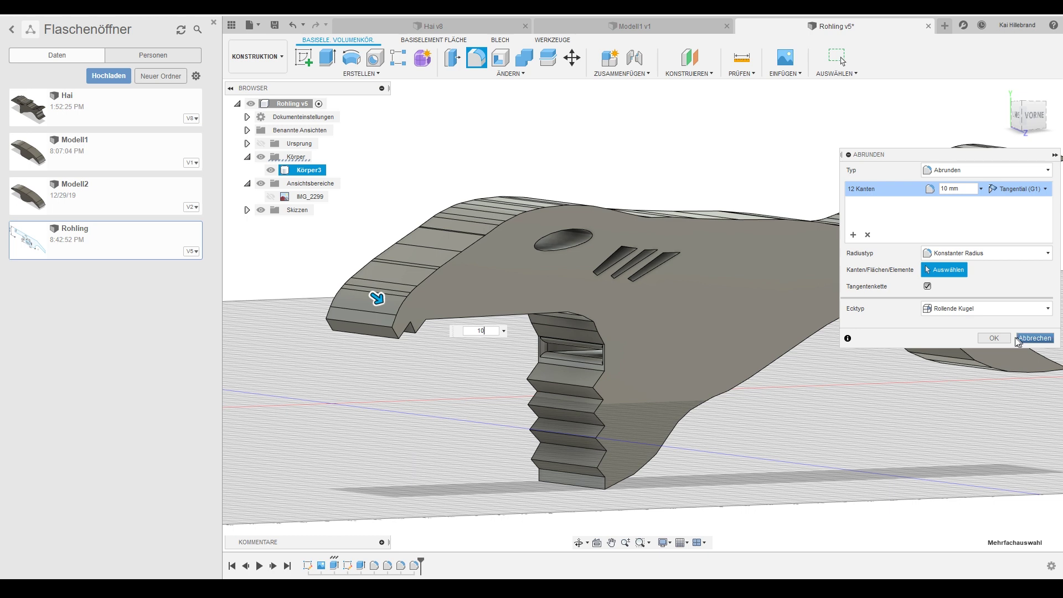
pyautogui.click(995, 337)
pyautogui.moveTo(642, 318)
pyautogui.keyDown('shift'); pyautogui.mouseDown(button='middle')
pyautogui.moveTo(607, 310)
pyautogui.moveTo(640, 308)
pyautogui.moveTo(773, 387)
pyautogui.mouseUp(button='middle'); pyautogui.keyUp('shift')
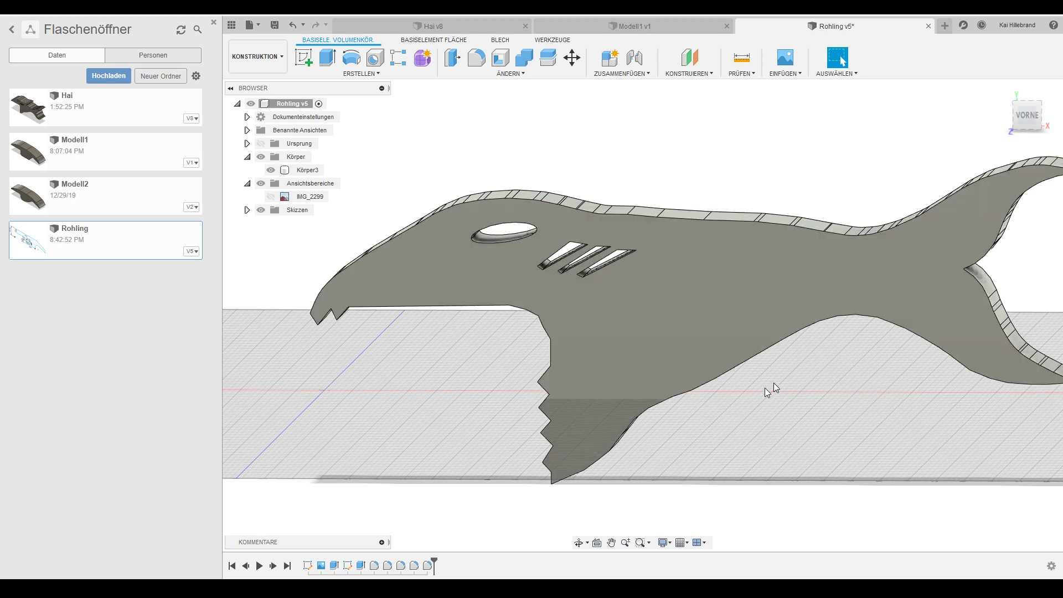
# - Orbit around the filleted shark body to inspect it from top, front and angled views
pyautogui.click(646, 354)
pyautogui.moveTo(454, 301)
pyautogui.keyDown('shift'); pyautogui.mouseDown(button='middle')
pyautogui.moveTo(501, 301)
pyautogui.moveTo(544, 259)
pyautogui.mouseUp(button='middle'); pyautogui.keyUp('shift')
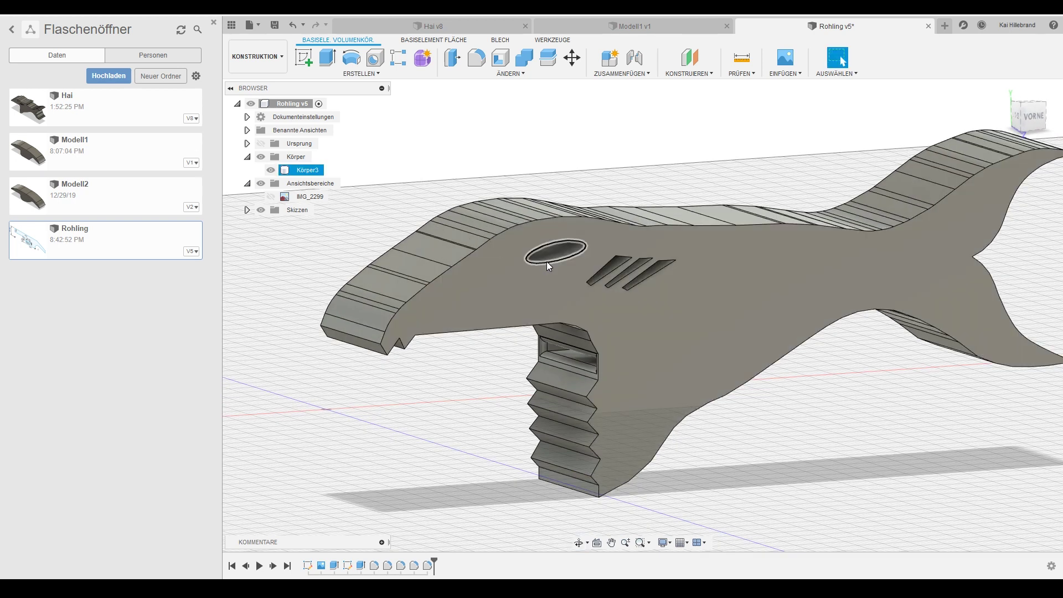
pyautogui.click(471, 383)
pyautogui.moveTo(471, 384)
pyautogui.keyDown('shift'); pyautogui.mouseDown(button='middle')
pyautogui.moveTo(482, 372)
pyautogui.moveTo(444, 375)
pyautogui.moveTo(560, 366)
pyautogui.moveTo(564, 376)
pyautogui.moveTo(474, 379)
pyautogui.moveTo(487, 357)
pyautogui.moveTo(530, 380)
pyautogui.moveTo(572, 374)
pyautogui.moveTo(687, 220)
pyautogui.mouseUp(button='middle'); pyautogui.keyUp('shift')
pyautogui.click(559, 367)
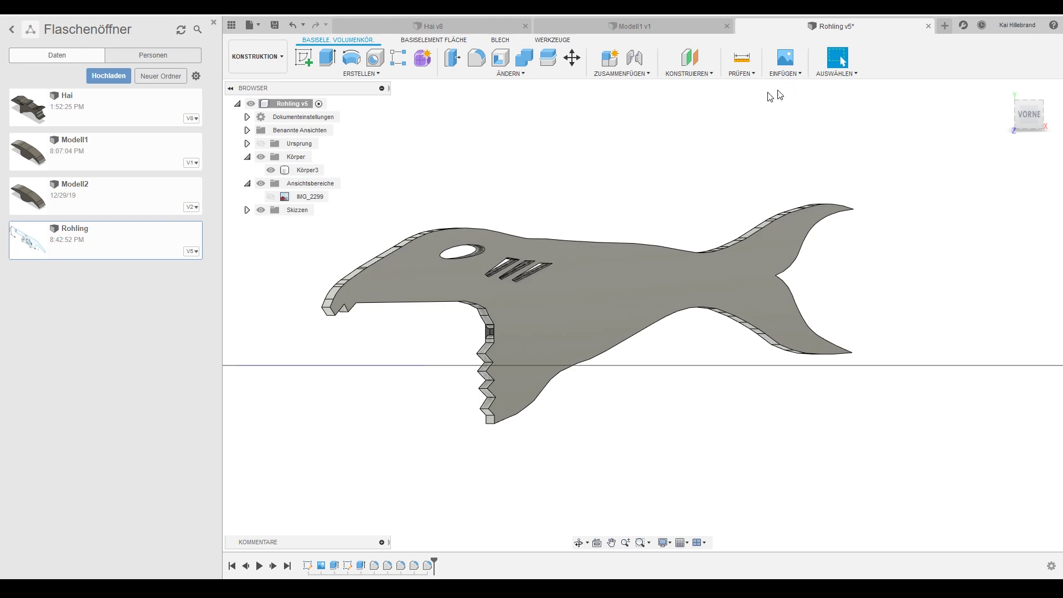
pyautogui.click(671, 278)
pyautogui.scroll(-1, 638, 263)
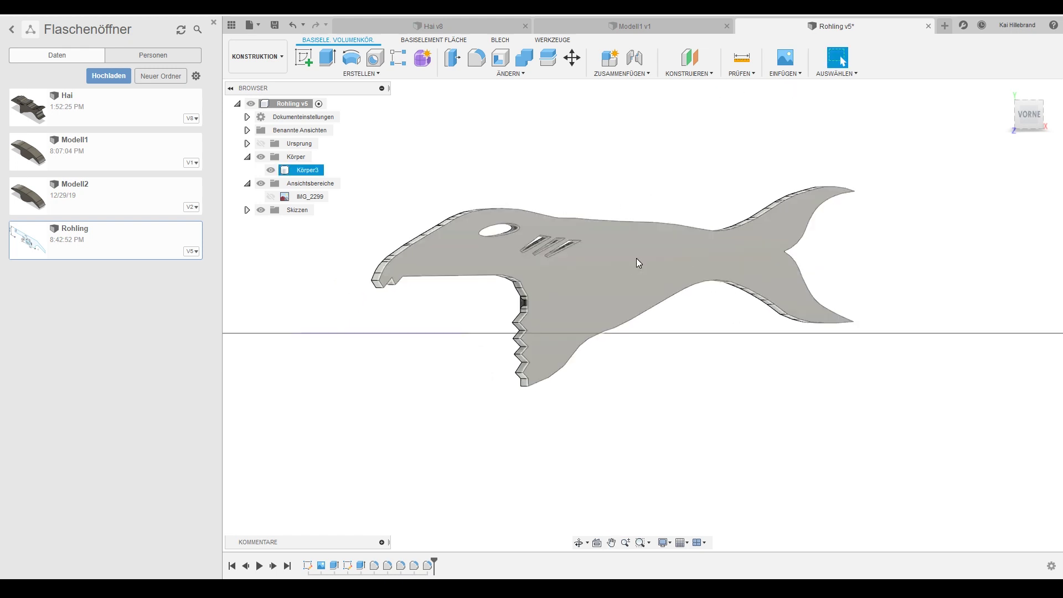
pyautogui.keyDown('shift'); pyautogui.moveTo(642, 231); pyautogui.dragTo(636, 216, button='middle'); pyautogui.keyUp('shift')
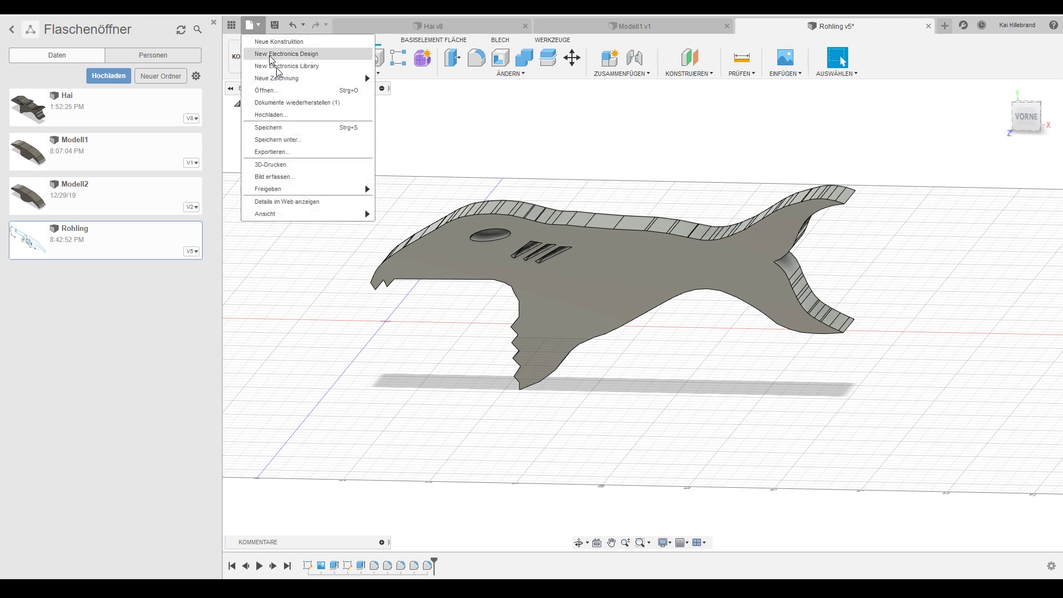
# - Set up 3D printing for Körper3 with 'An 3D-Druck-Dienstprogramm' unchecked
pyautogui.click(353, 167)
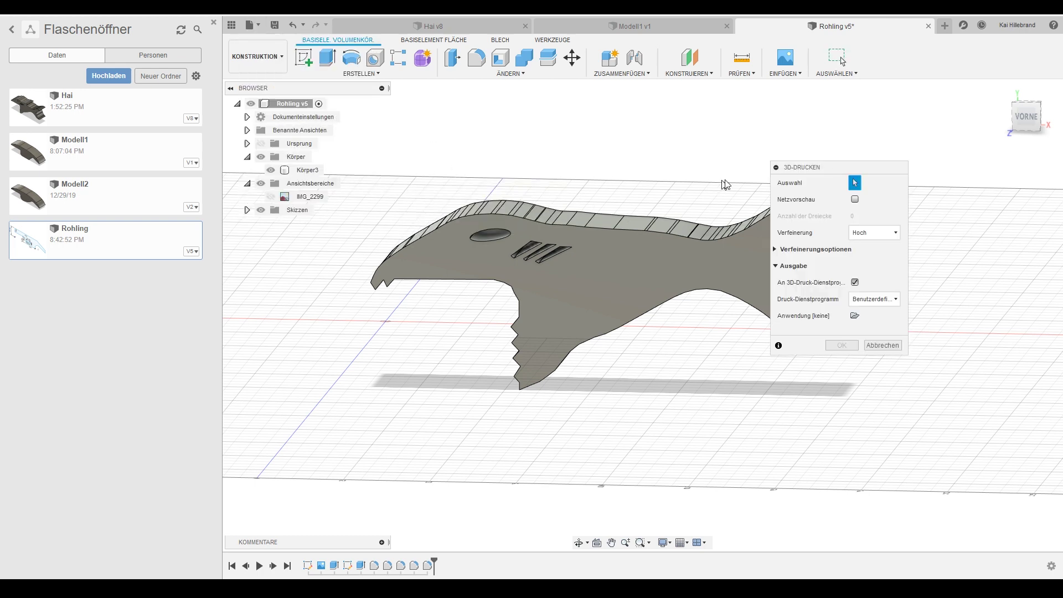
pyautogui.click(634, 268)
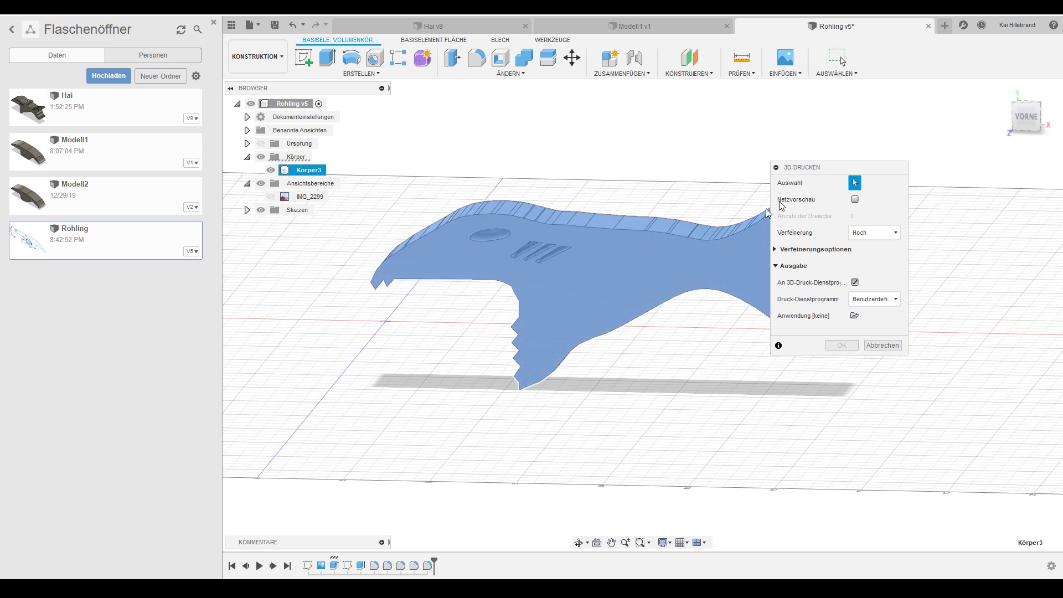
pyautogui.moveTo(830, 169); pyautogui.dragTo(777, 132)
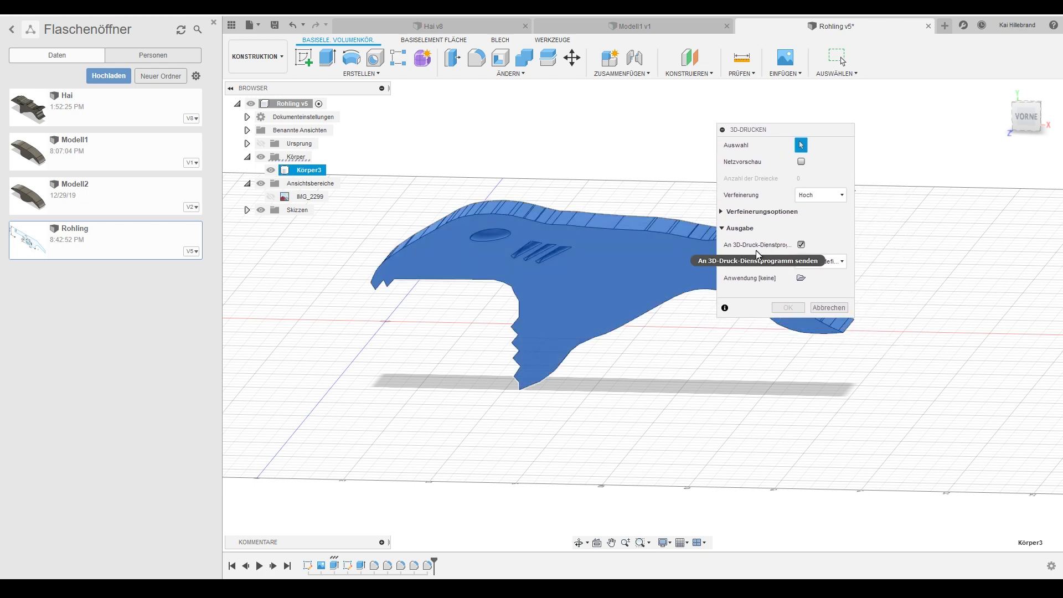
pyautogui.click(801, 245)
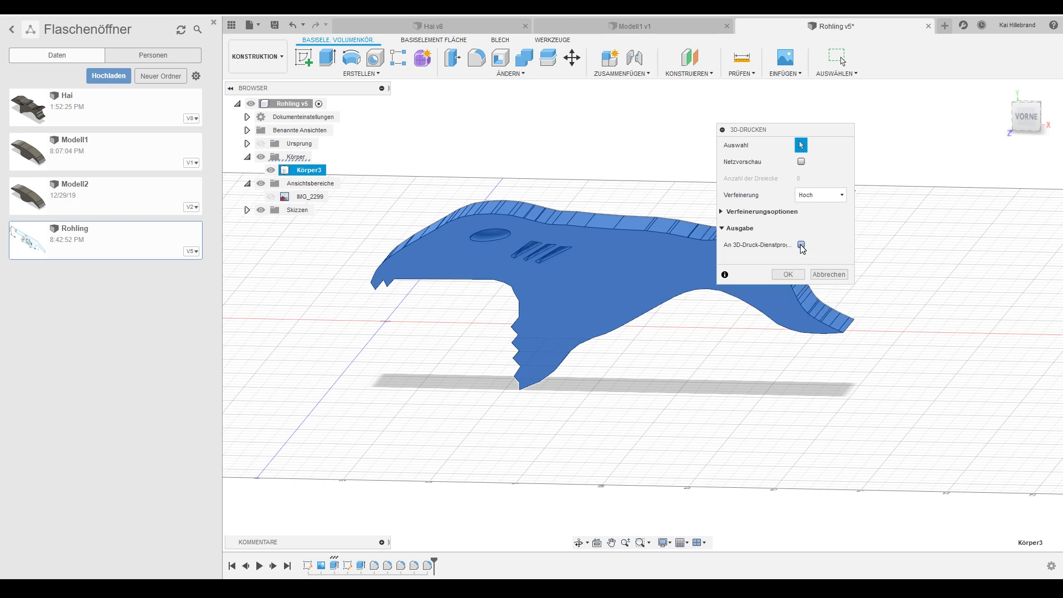